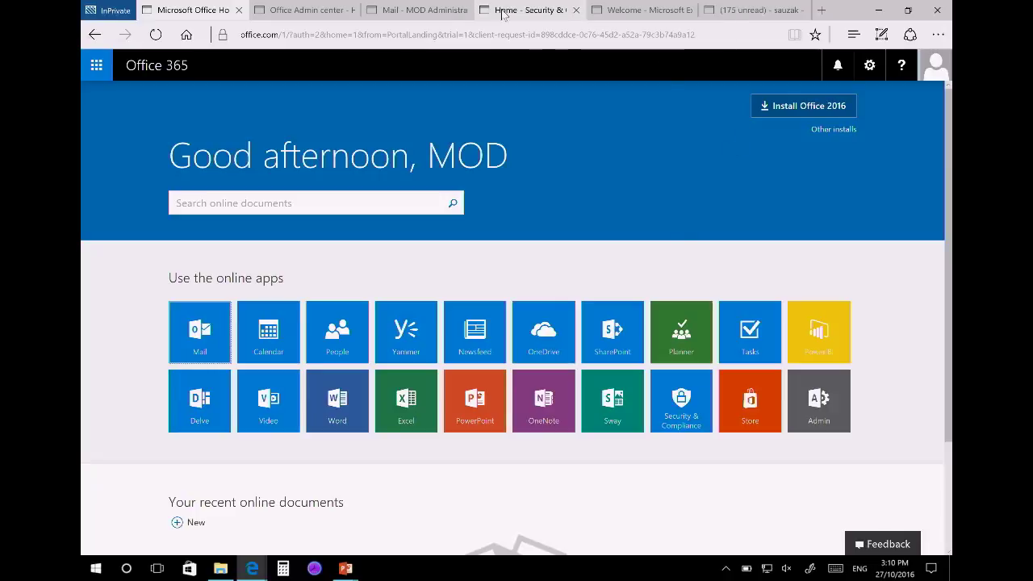
Open a new safe attachments policy form under advanced threats in the Exchange admin center.
click(657, 11)
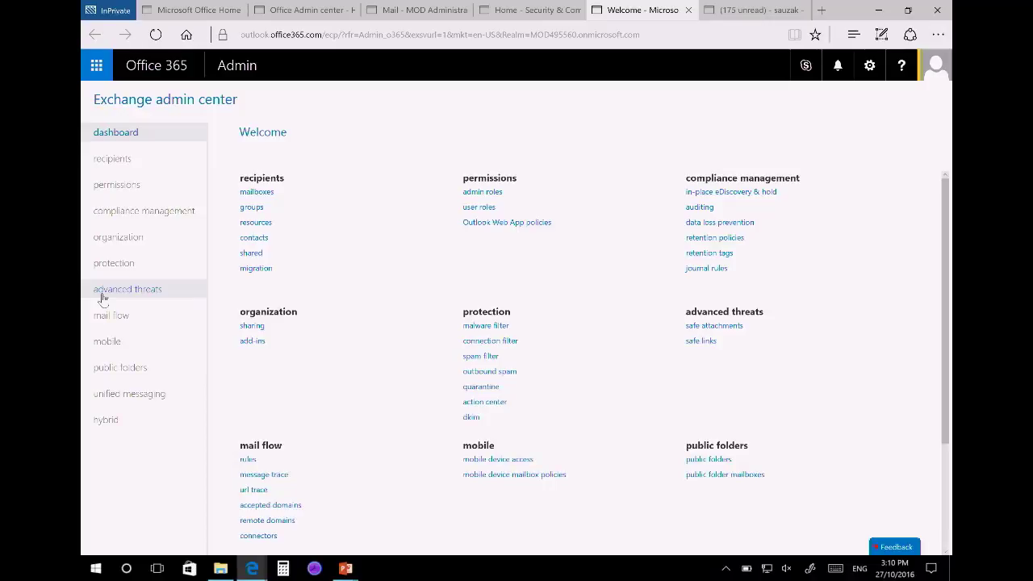
click(102, 292)
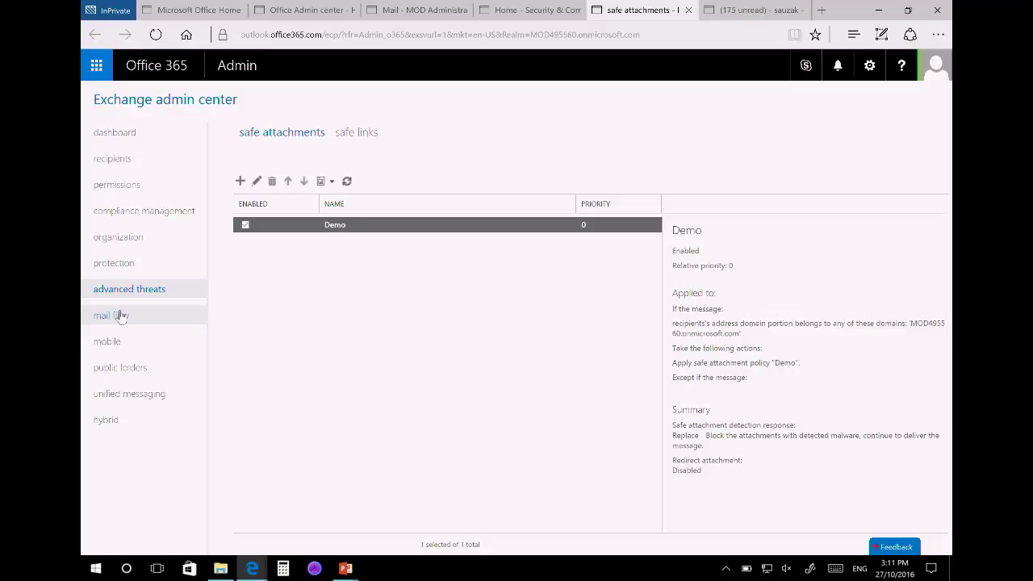
click(238, 182)
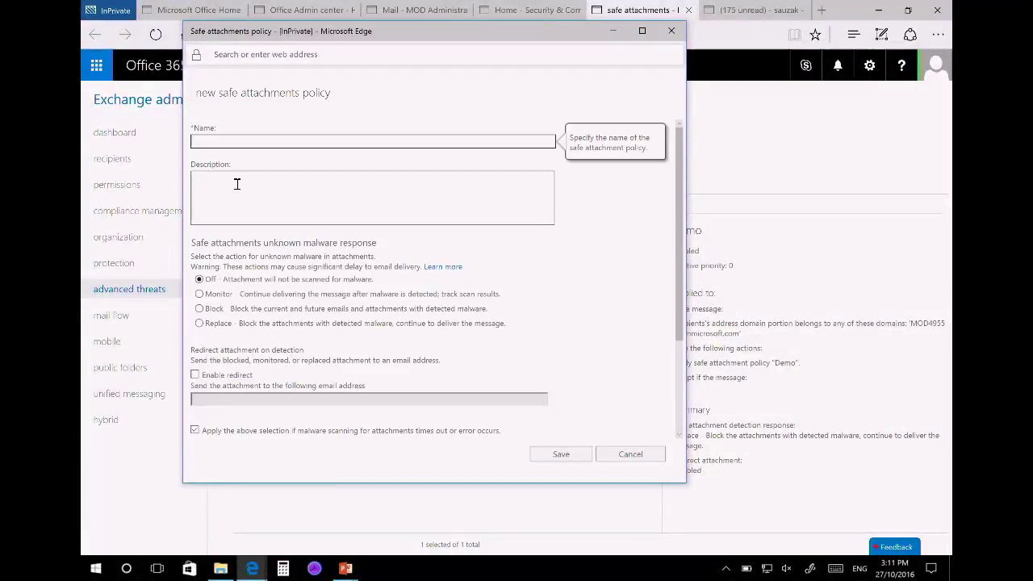
Examine the new policy's unknown malware responses, attachment redirect option and Applied To section.
scroll(236, 184, up, 3)
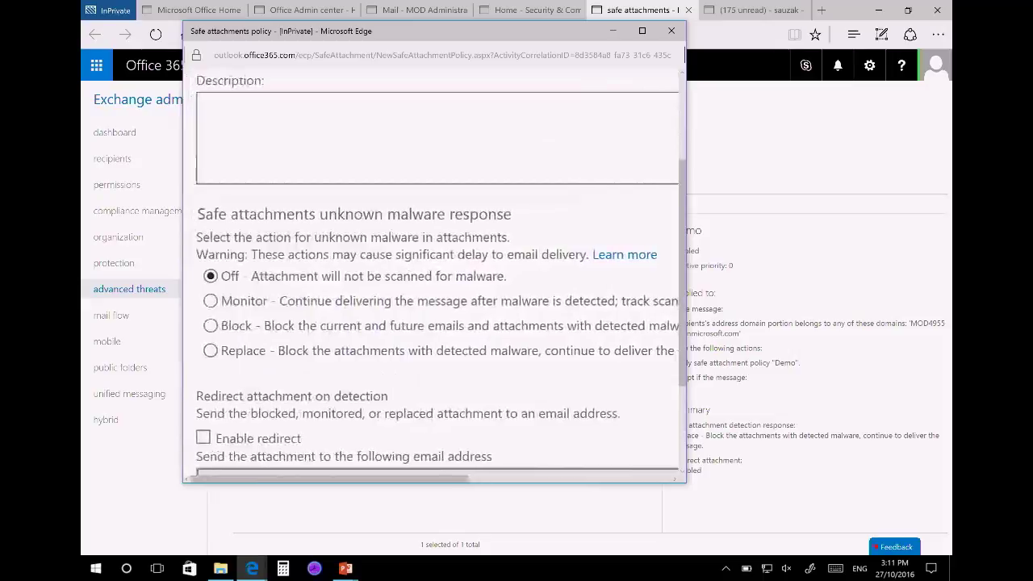
scroll(435, 274, down, 1)
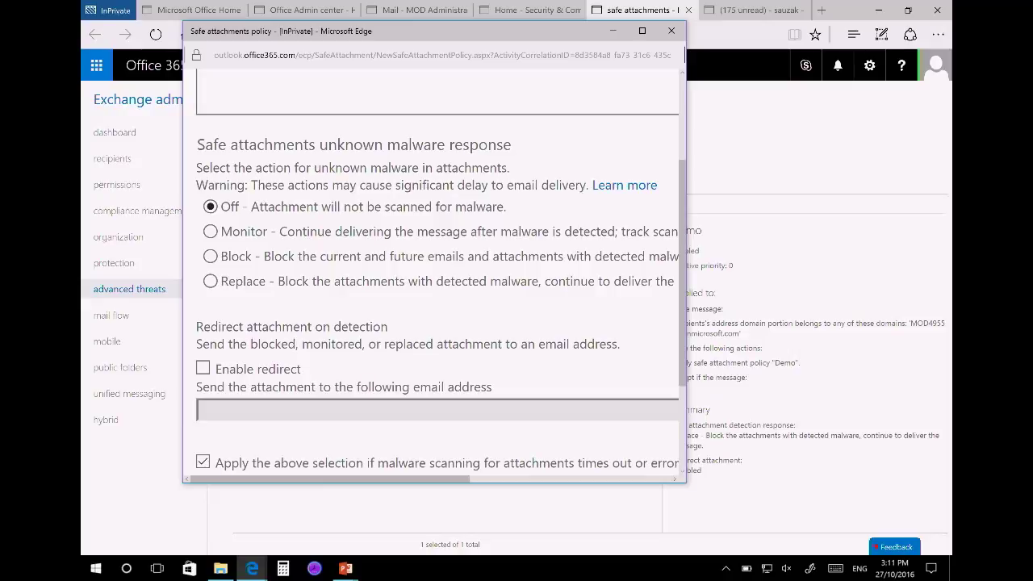
scroll(436, 274, right, 2)
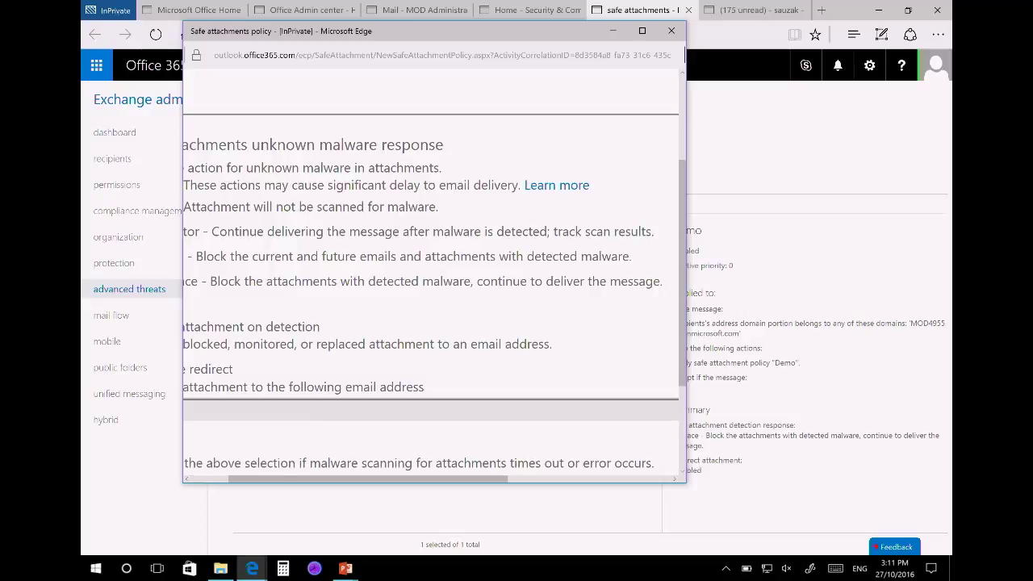
scroll(430, 306, left, 3)
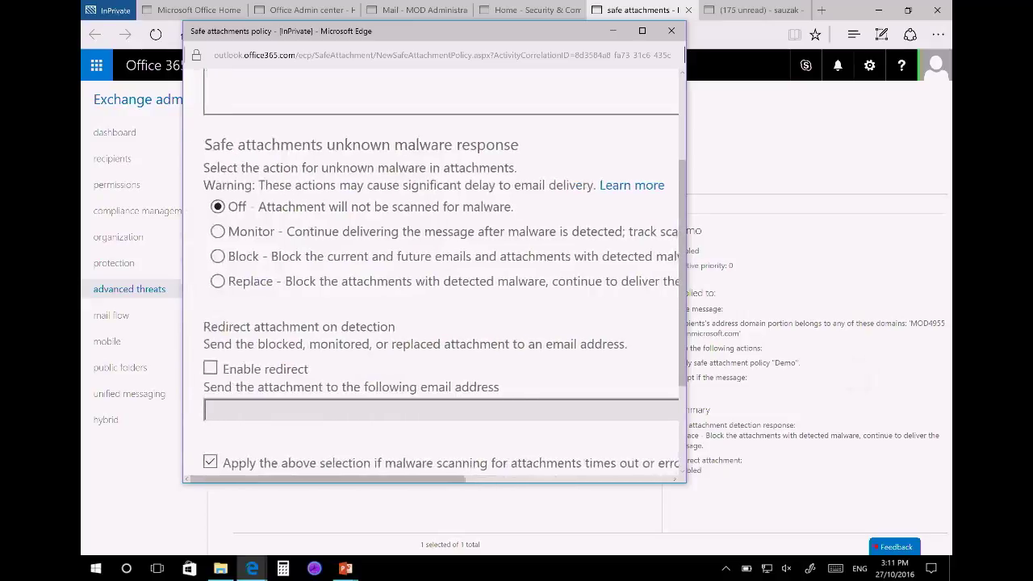
scroll(430, 274, down, 1)
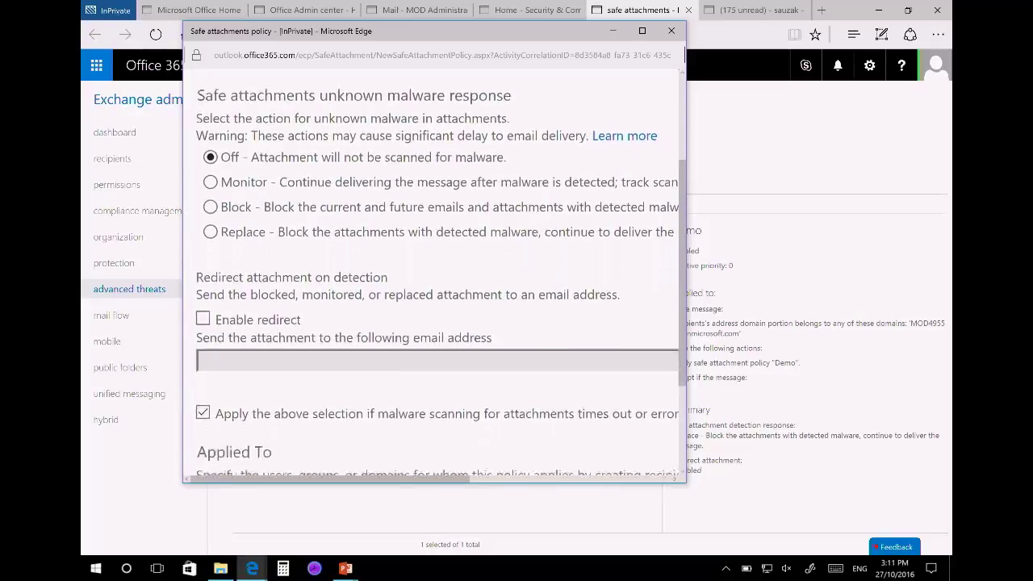
scroll(430, 275, right, 1)
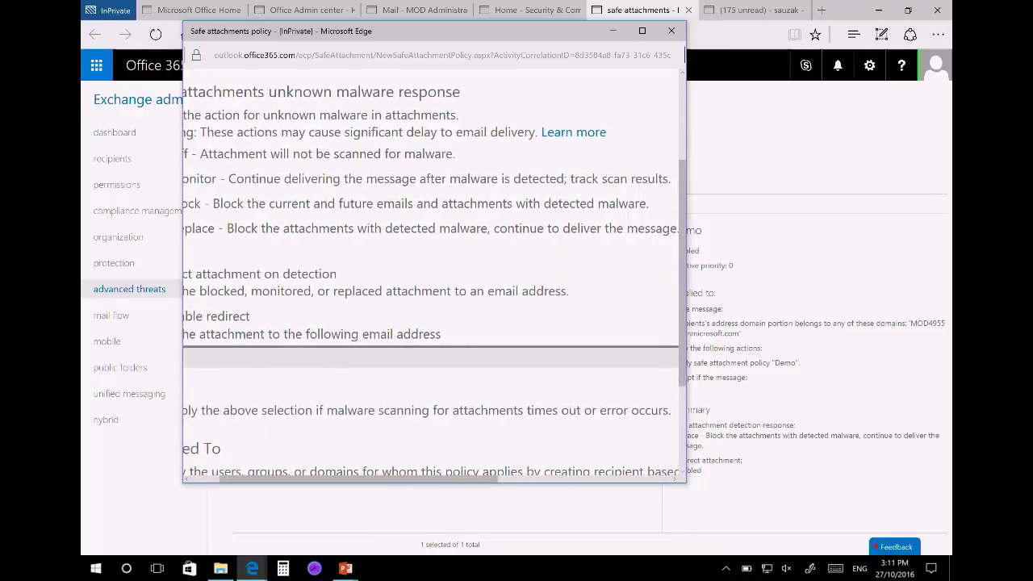
scroll(430, 282, left, 1)
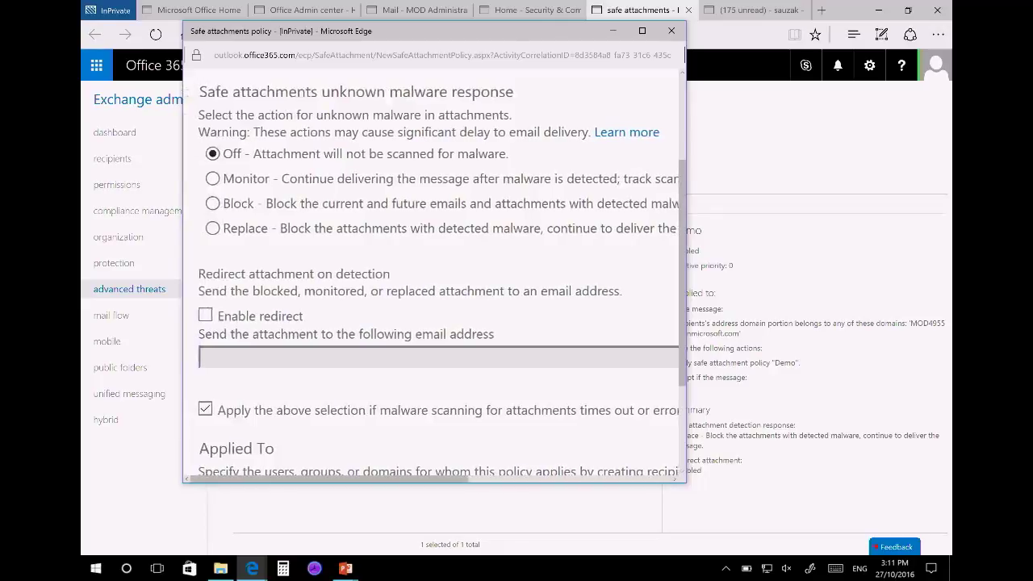
scroll(430, 282, right, 1)
scroll(430, 274, right, 1)
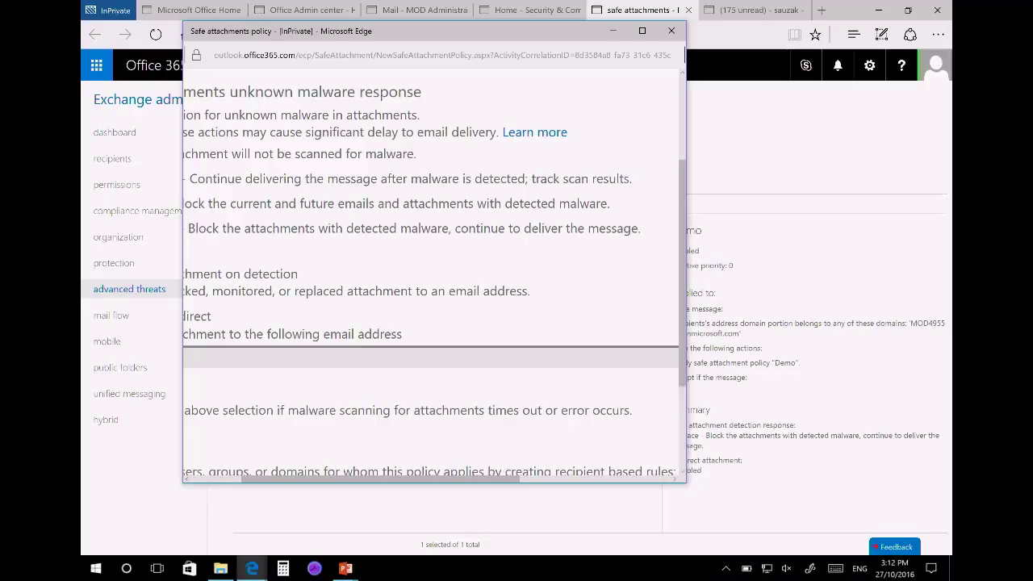
scroll(431, 274, left, 3)
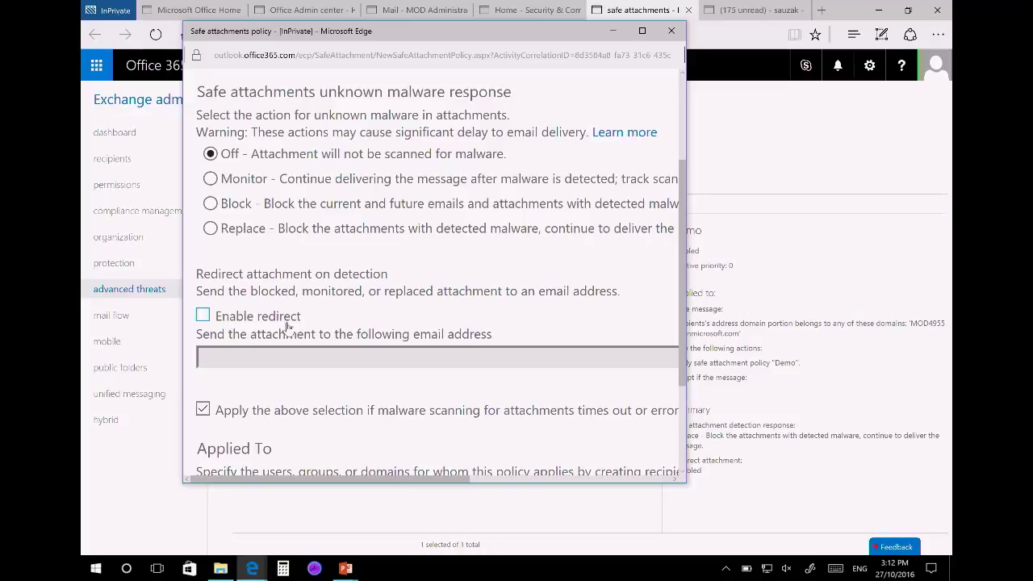
scroll(282, 330, down, 3)
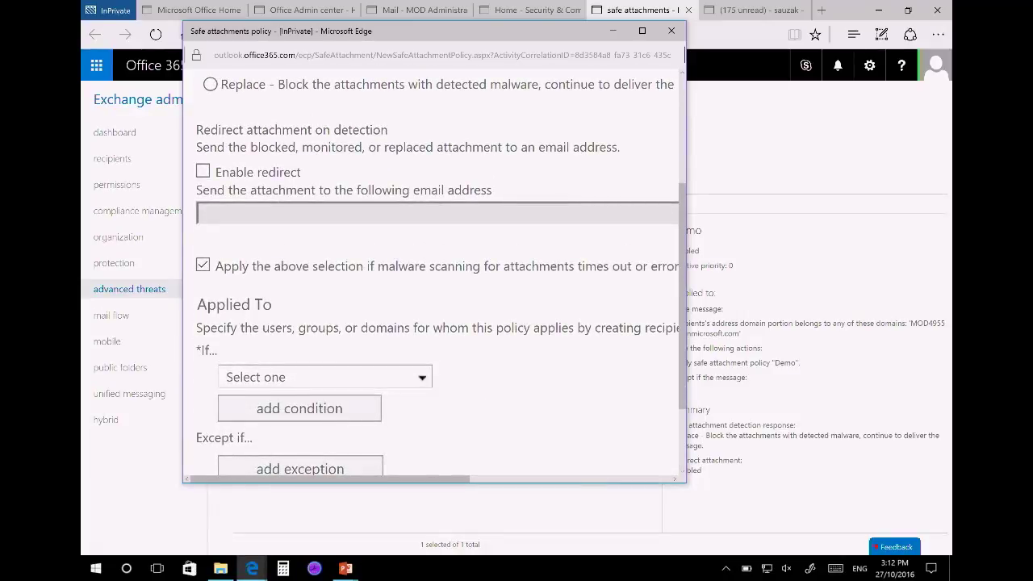
scroll(441, 274, down, 2)
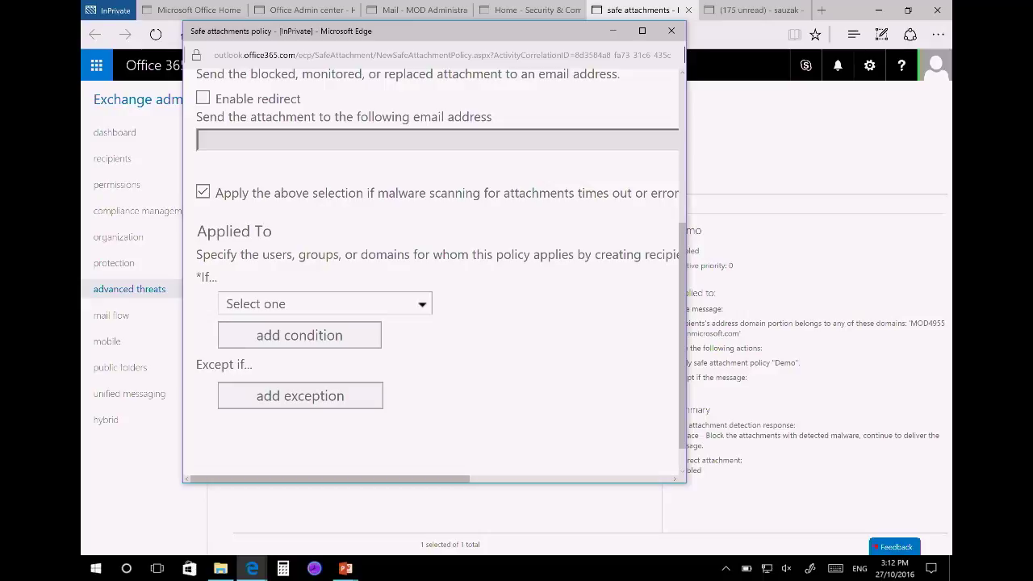
Review the recipient choices for the policy's conditions and exceptions, remove the trial exception and close the form without saving.
click(411, 309)
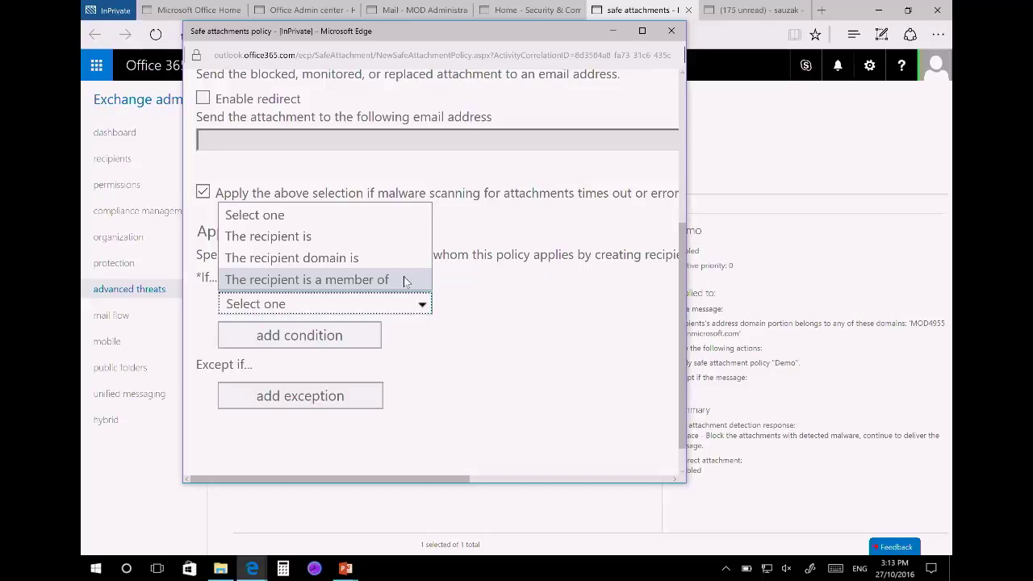
click(532, 394)
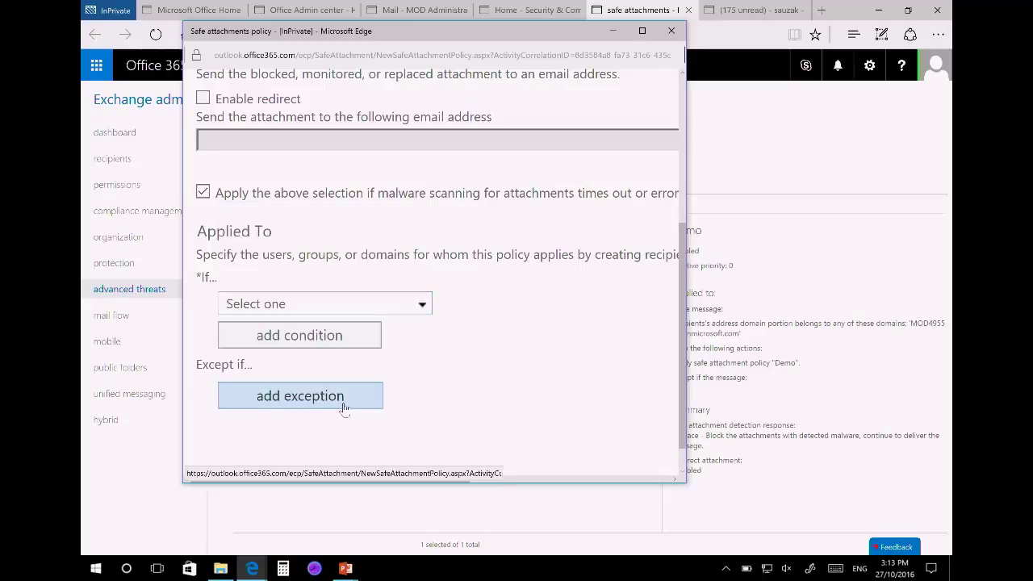
click(343, 410)
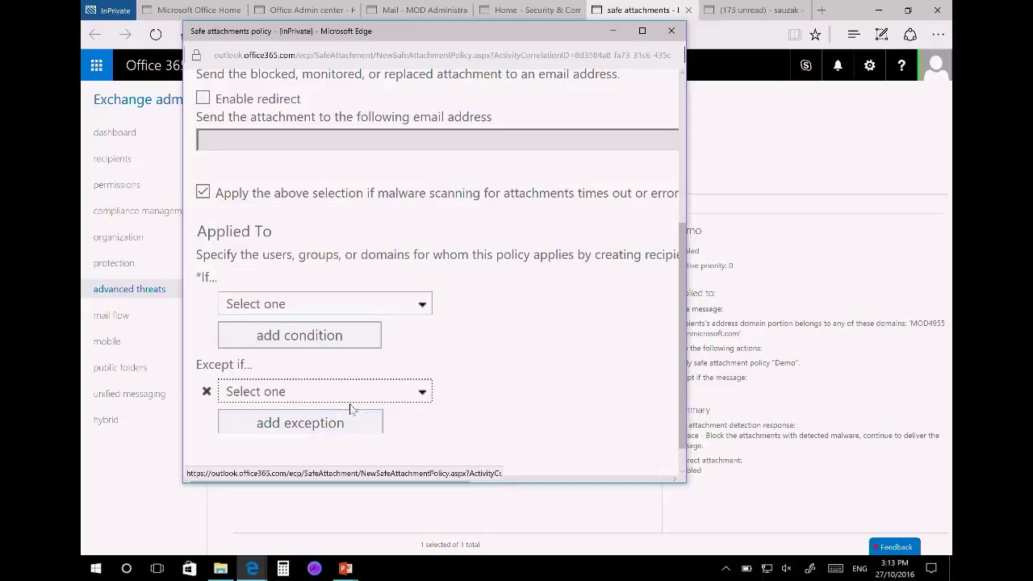
click(430, 393)
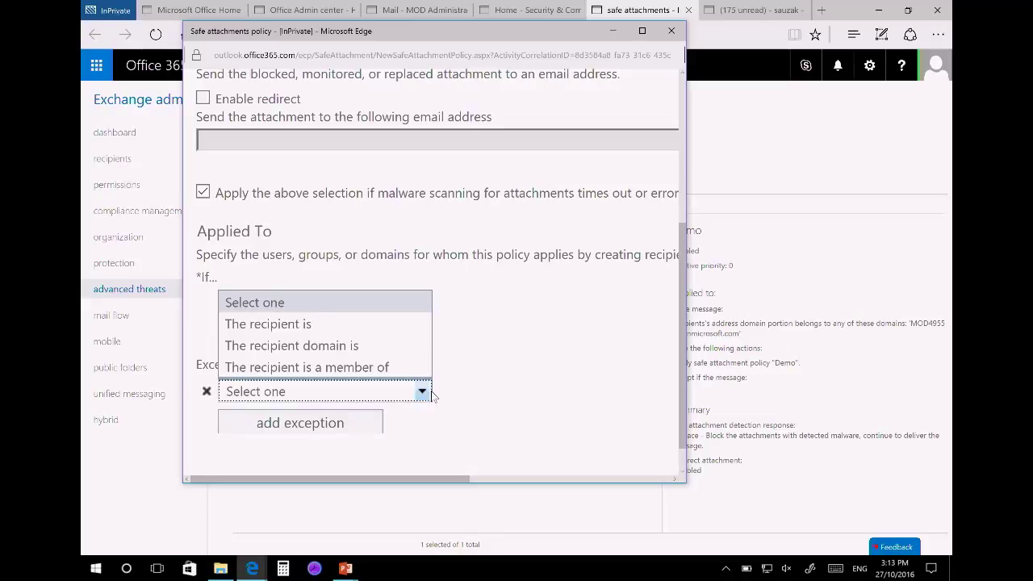
click(206, 391)
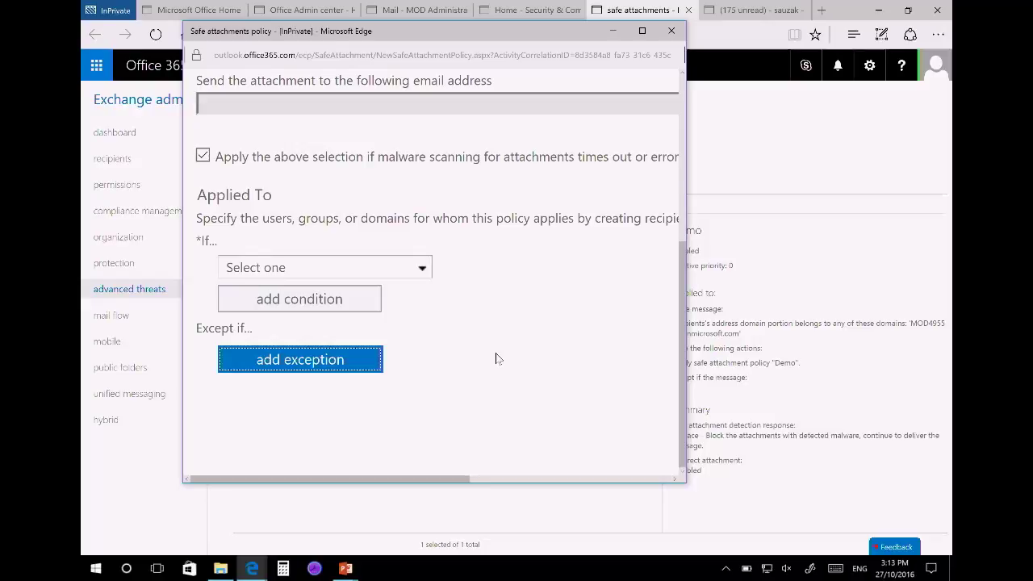
scroll(552, 297, up, 3)
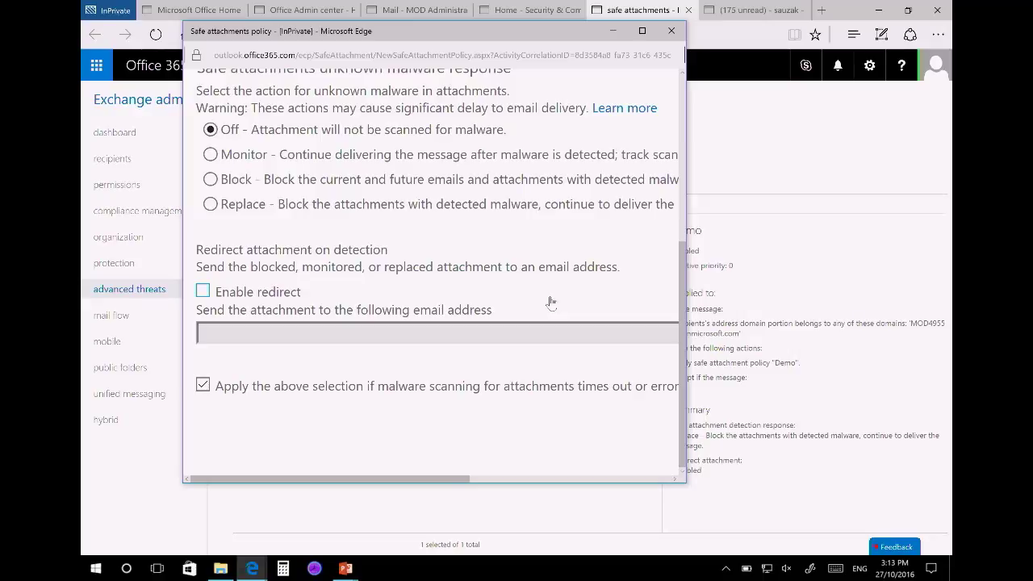
click(670, 31)
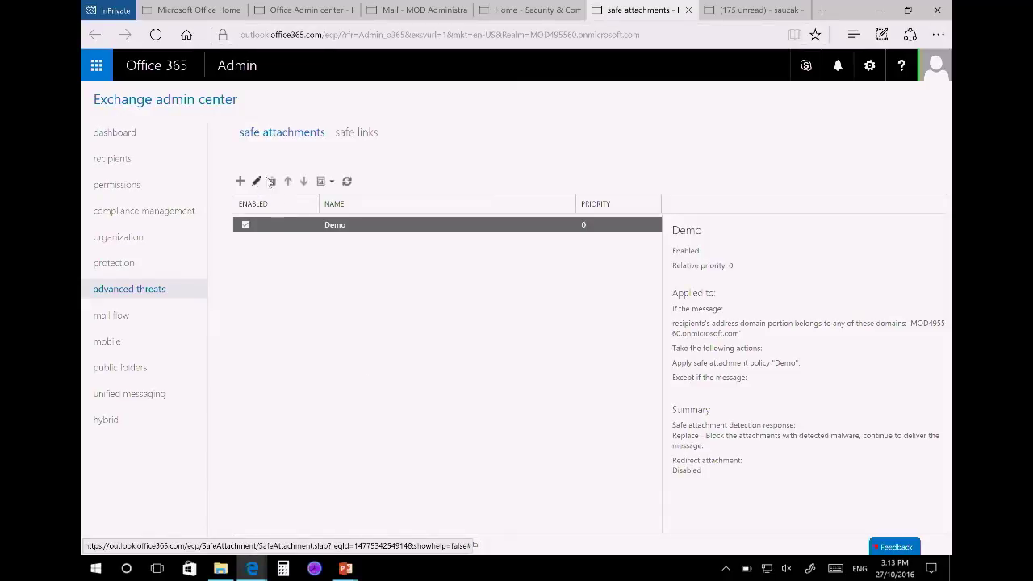
Review the settings of the existing Test safe links policy, including click tracking and URL exclusions, and close it without saving.
click(361, 134)
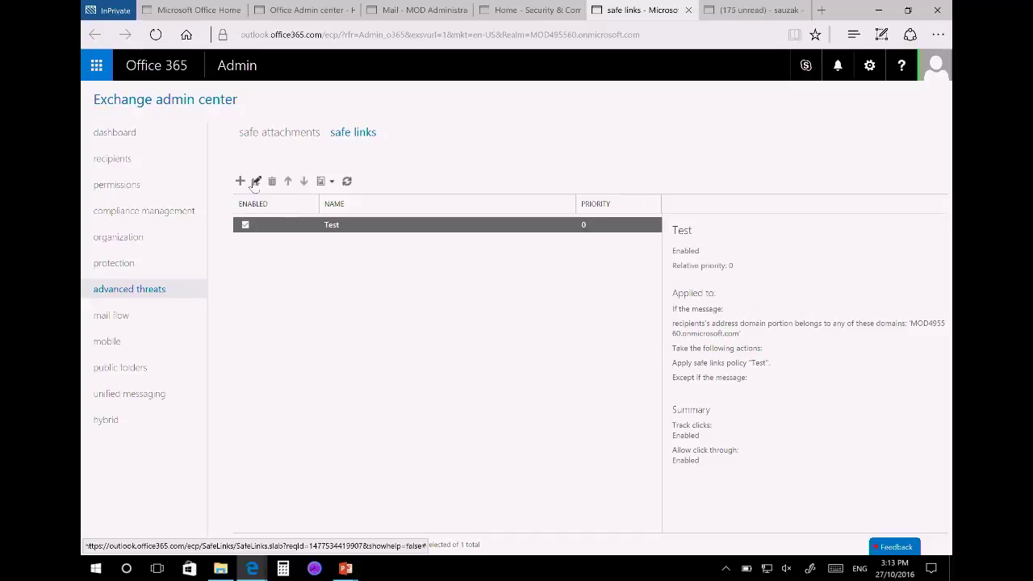
click(255, 182)
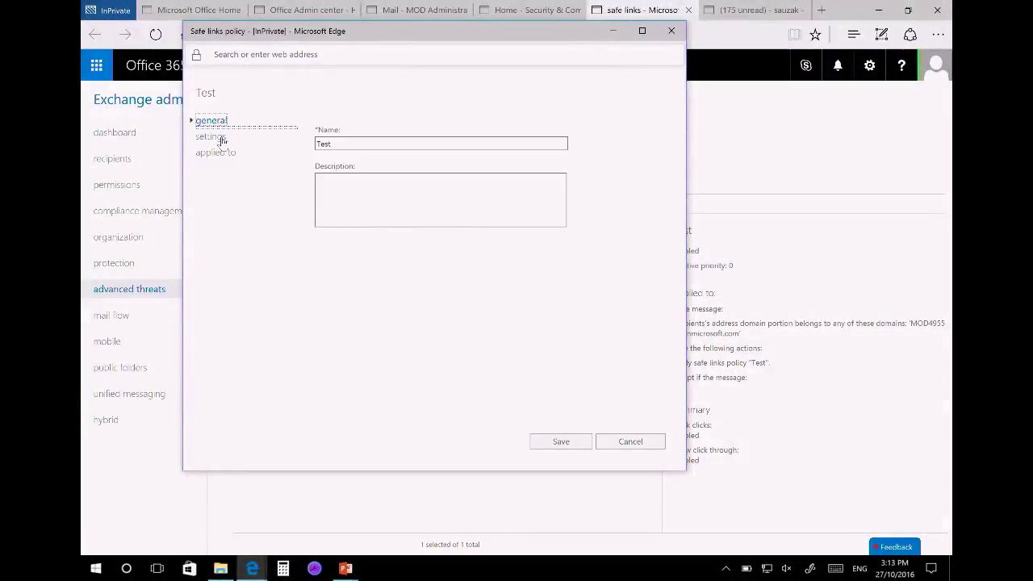
click(218, 136)
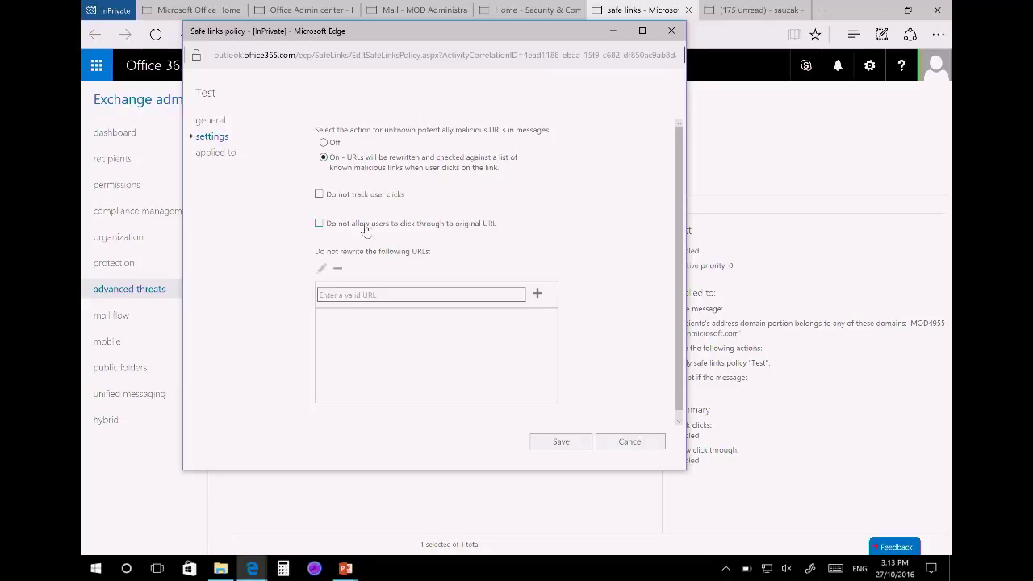
mouse_move(338, 199)
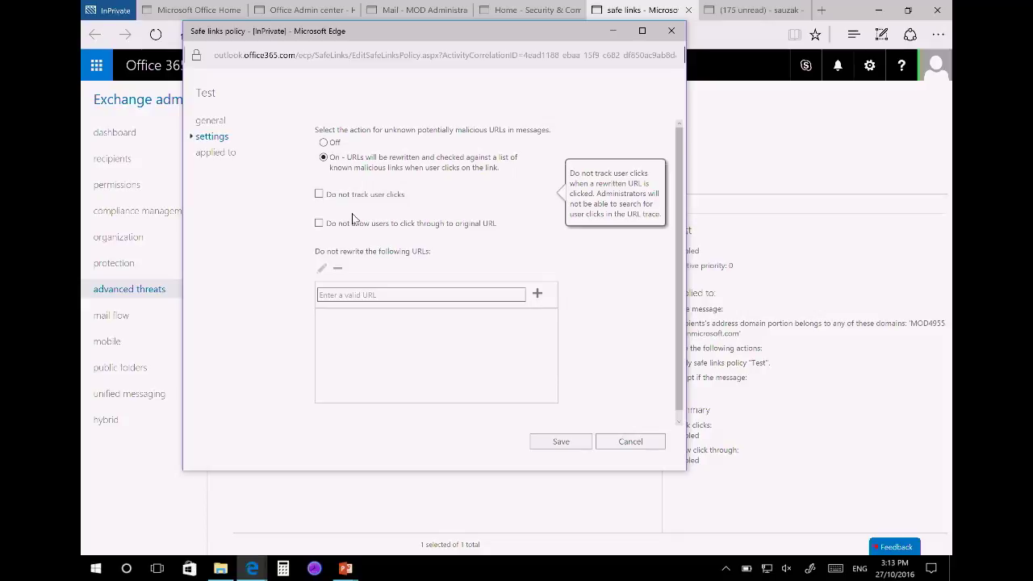
ctrl+scroll(352, 213, up, 5)
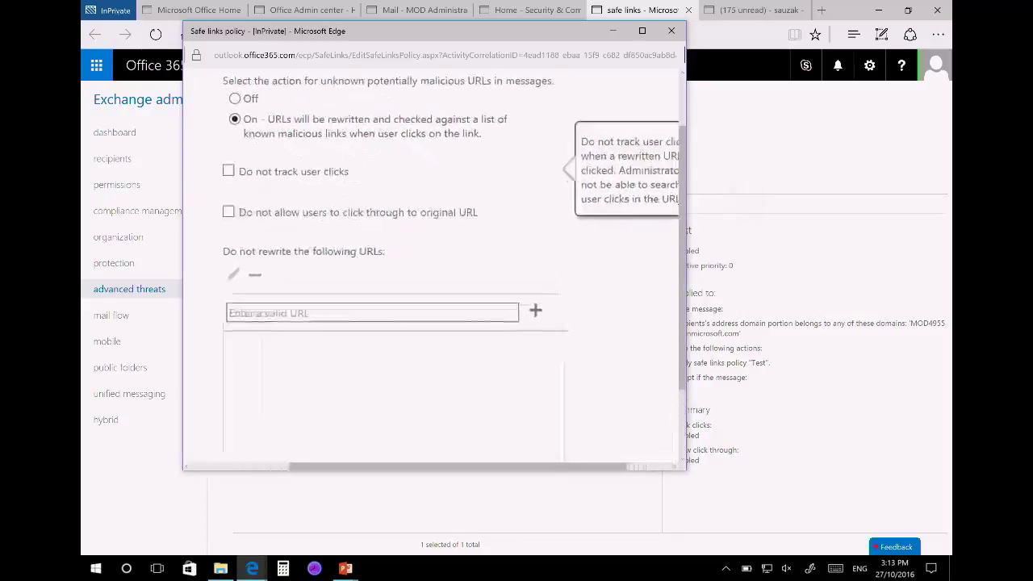
click(420, 320)
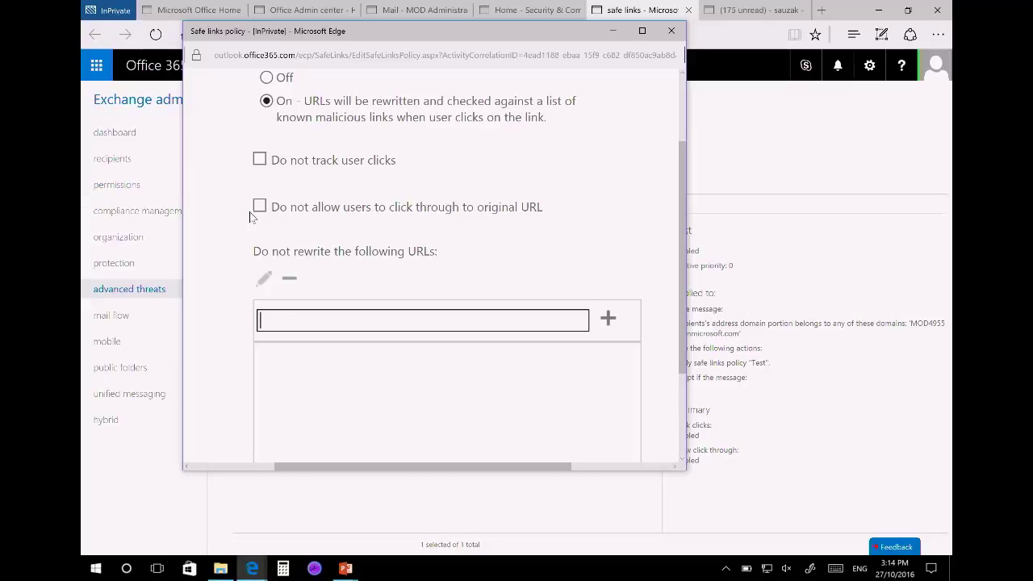
click(672, 32)
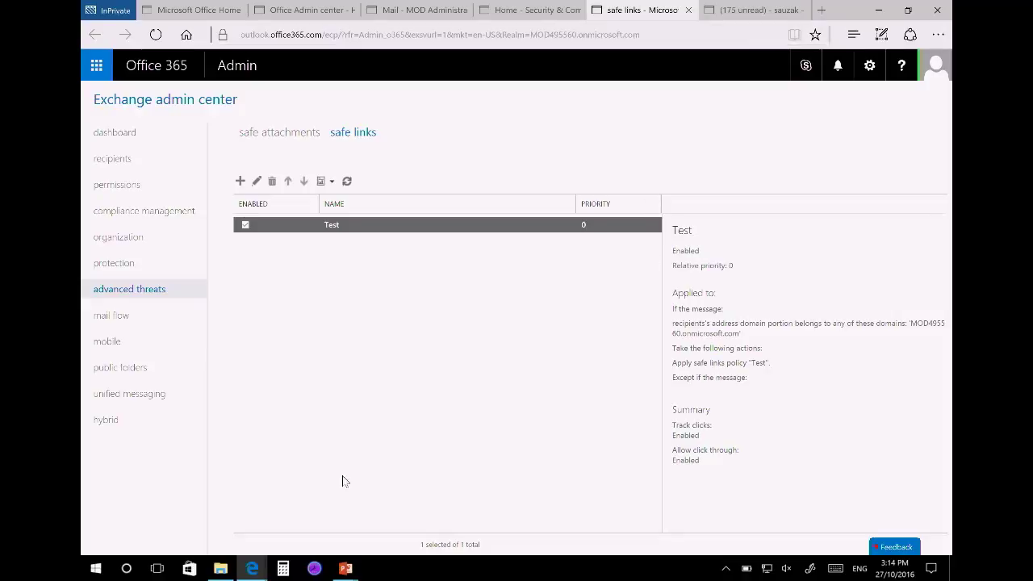
Switch to File Explorer and open the Albert folder inside ATP and ASM.
click(231, 571)
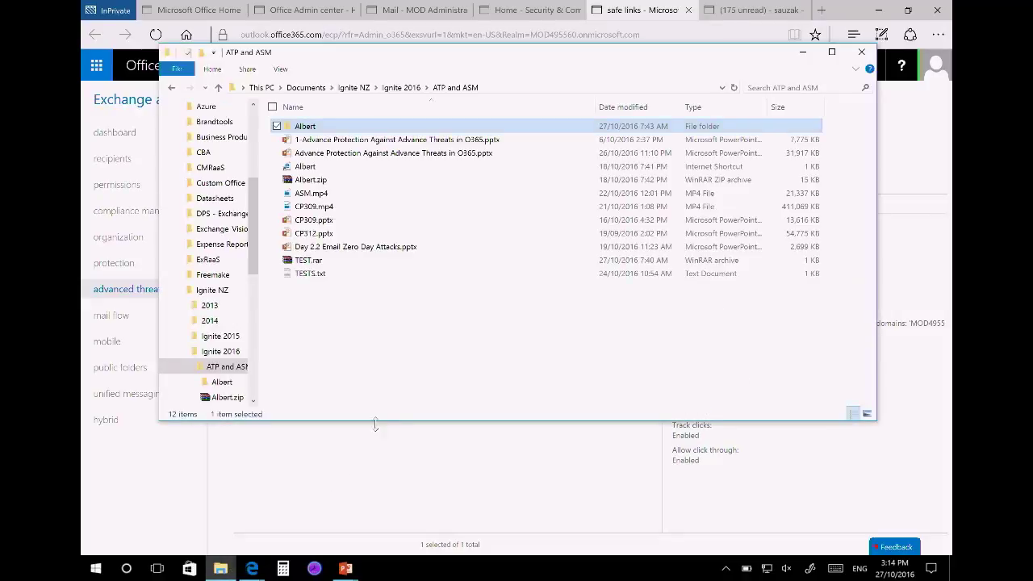
double_click(365, 129)
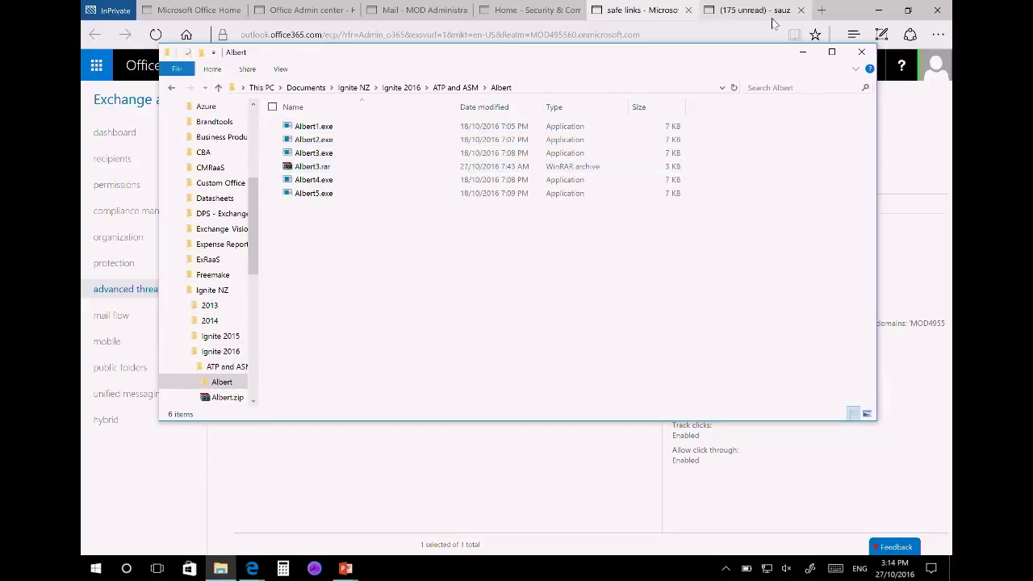
Switch to Yahoo Mail and start a new message addressed to the Office 365 administrator's e-mail.
mouse_move(765, 18)
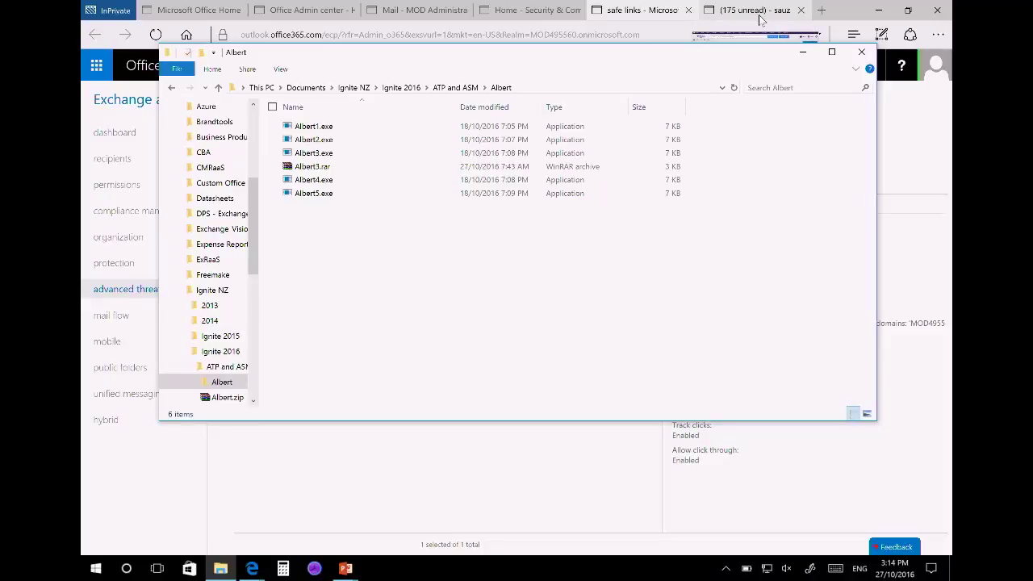
click(759, 11)
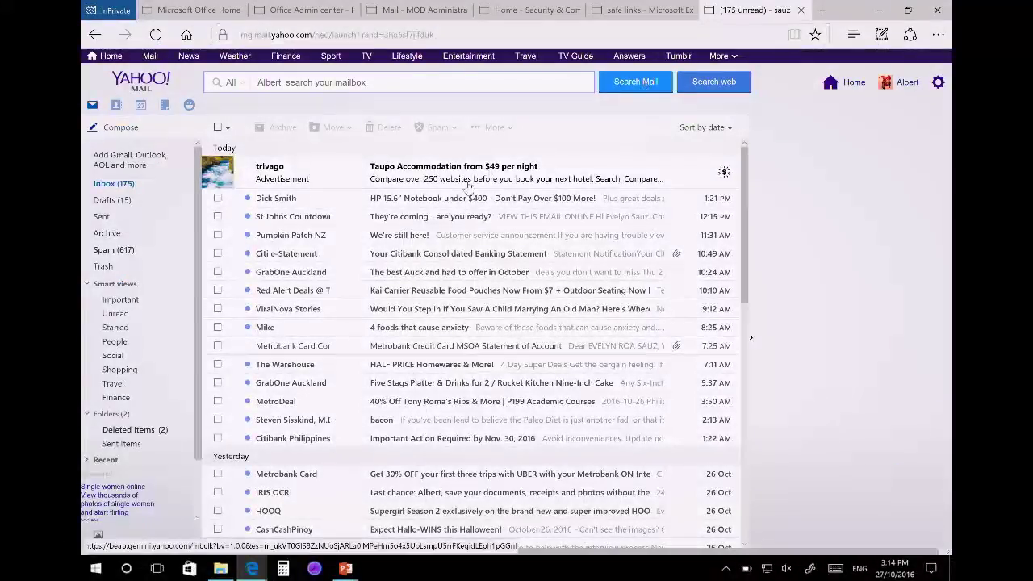
click(119, 127)
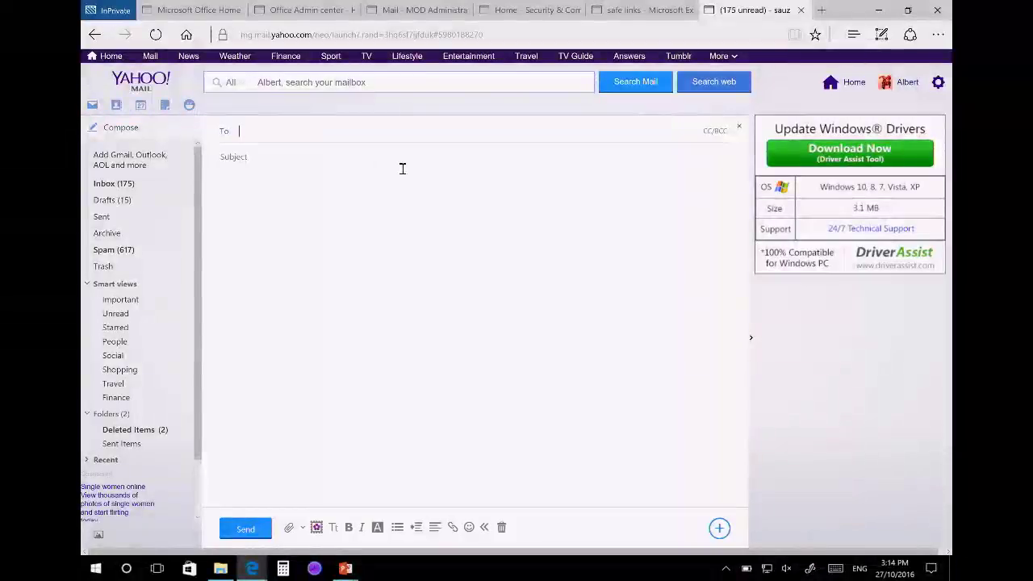
text(adm)
click(401, 167)
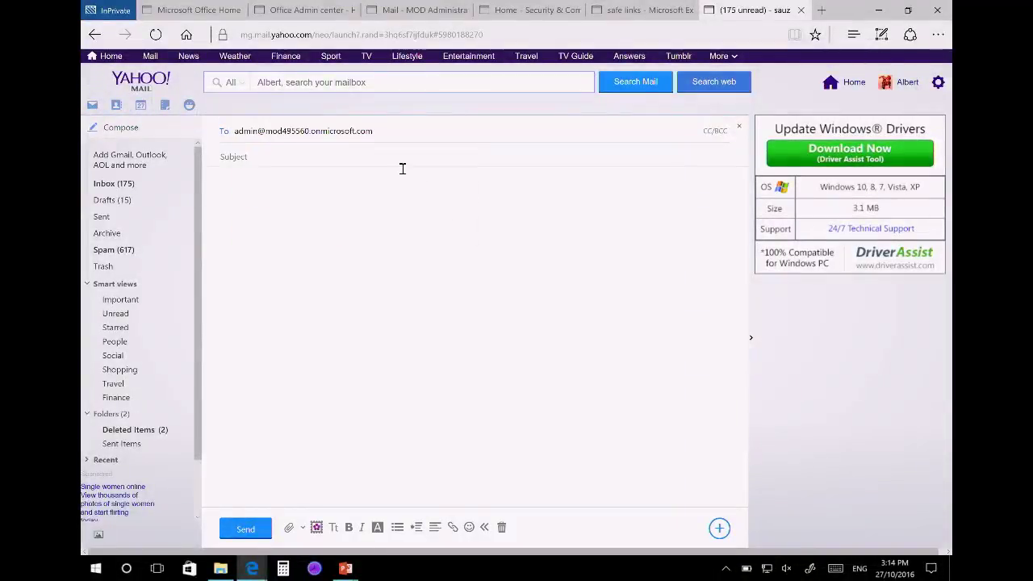
Give the message the subject "demo ignite" and the body text "see attachment".
click(388, 153)
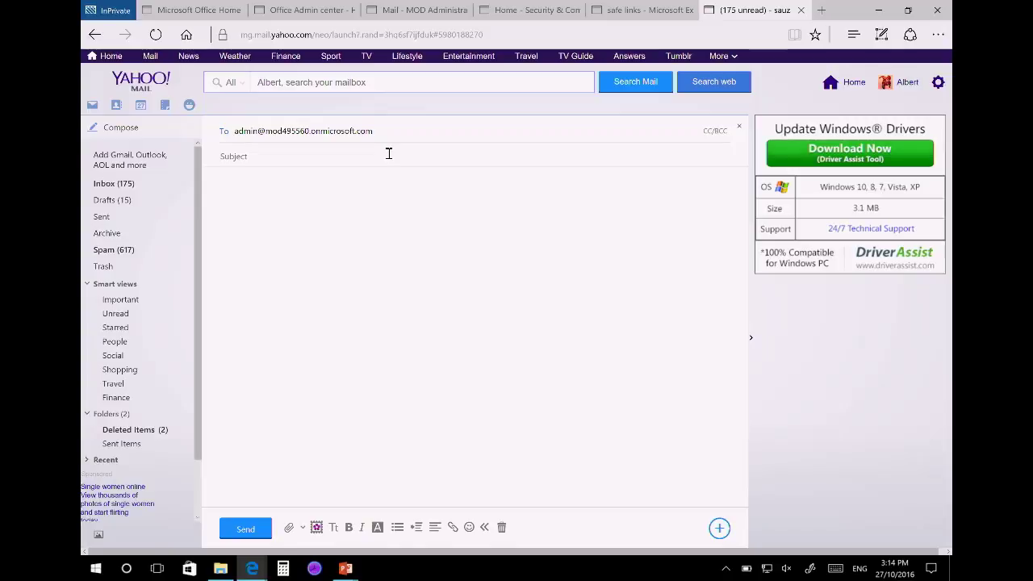
text(demo ignite)
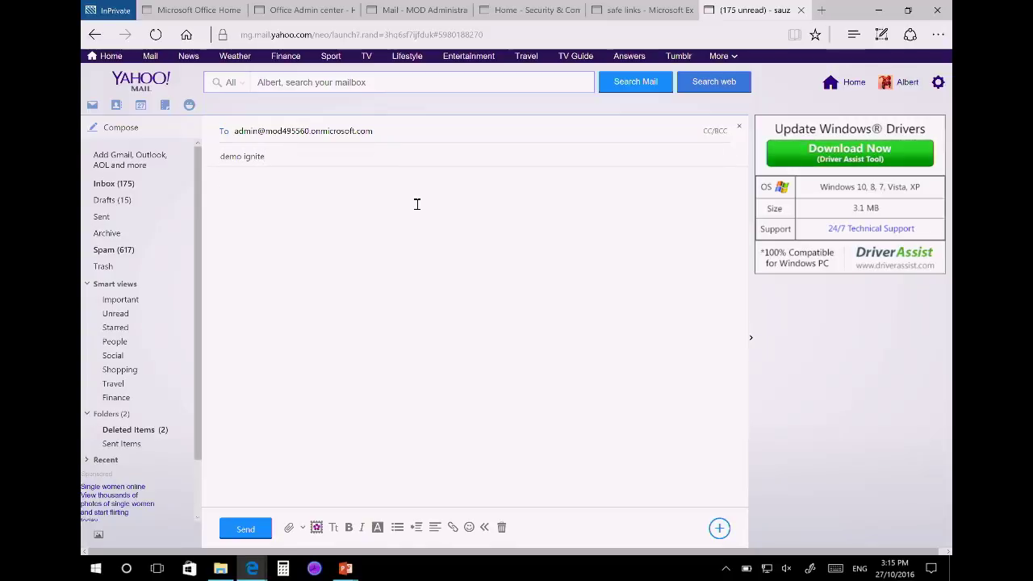
text(see attachment)
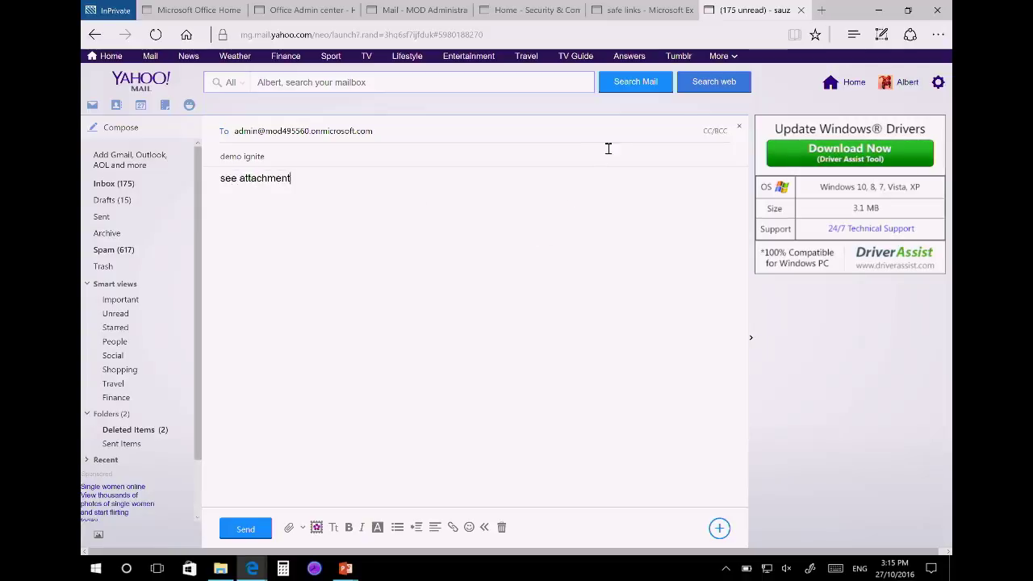
Attach Albert1.exe from the Albert folder to the message and send it.
click(289, 526)
double_click(327, 89)
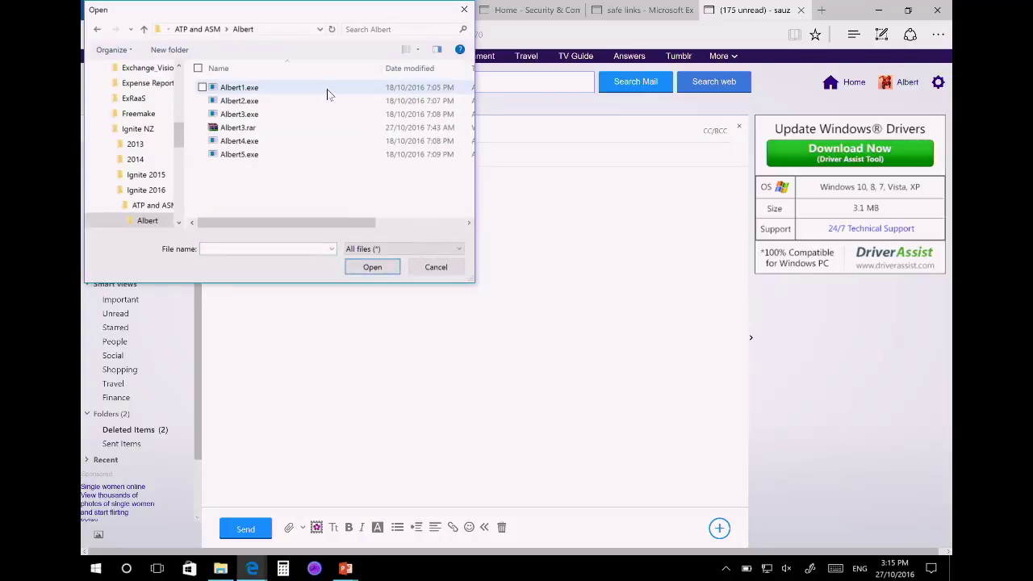
click(326, 89)
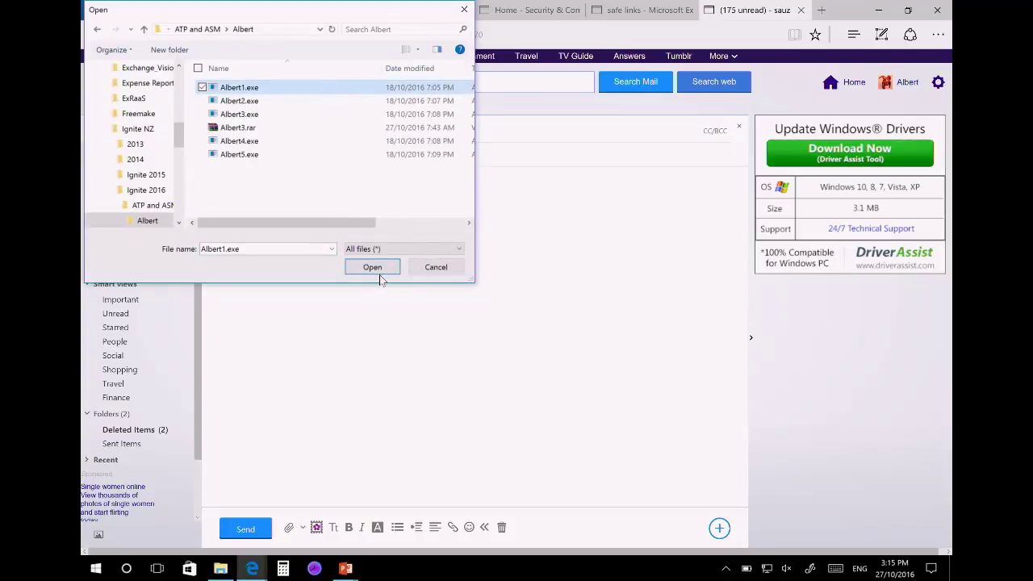
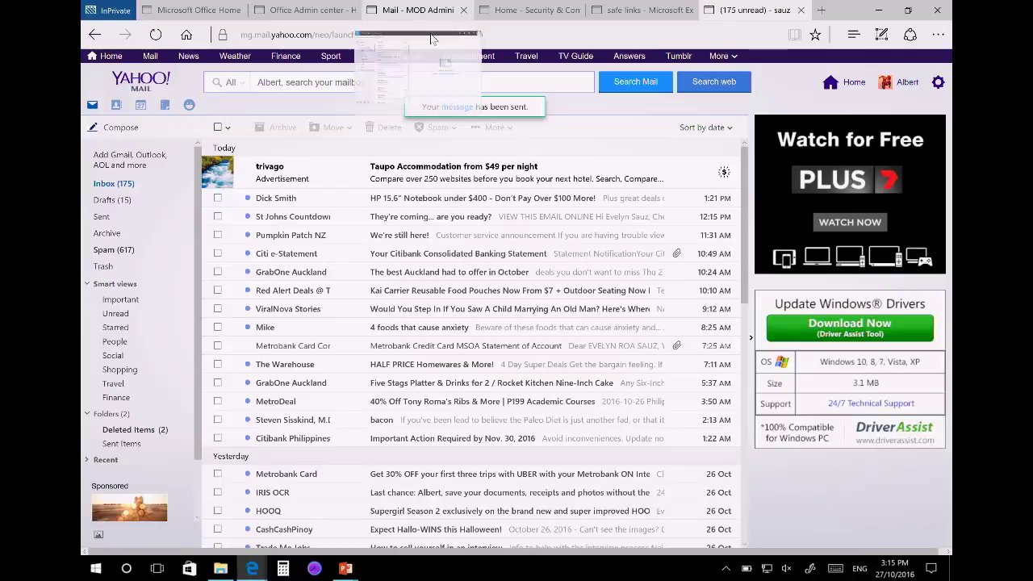
Switch to the administrator's Outlook inbox and read the Test Link and test file messages.
click(418, 11)
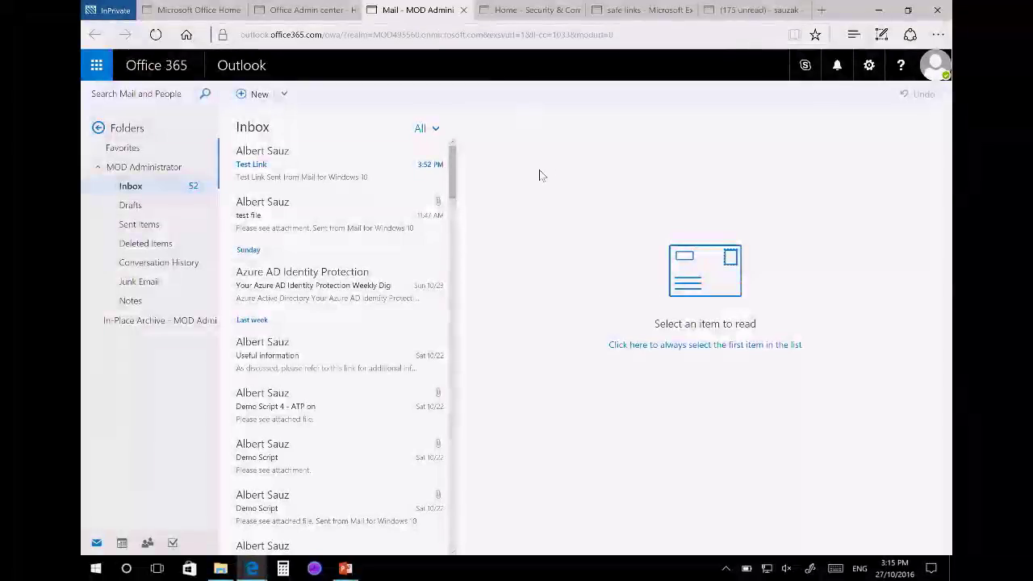
mouse_move(430, 228)
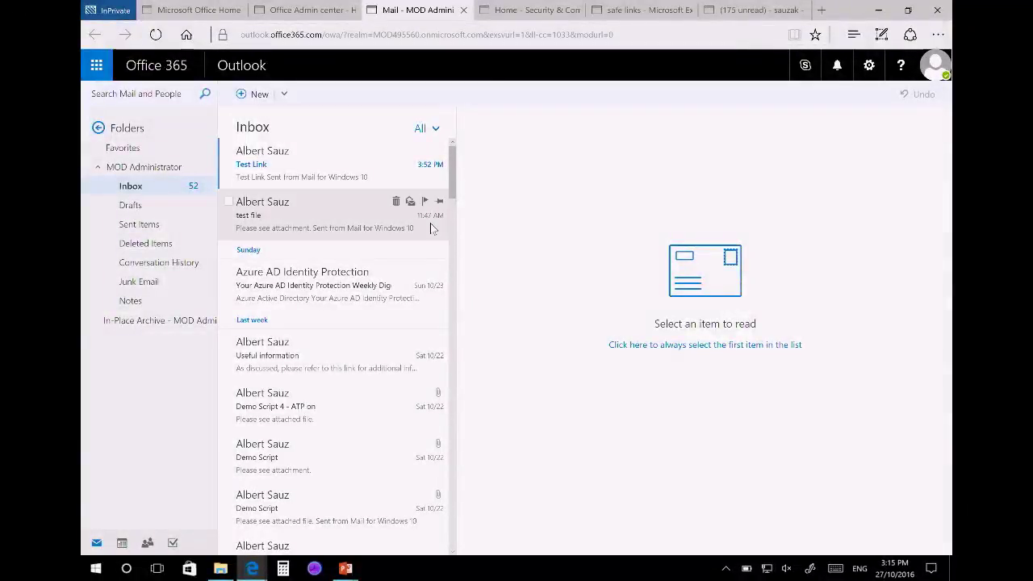
click(323, 197)
click(337, 169)
click(328, 219)
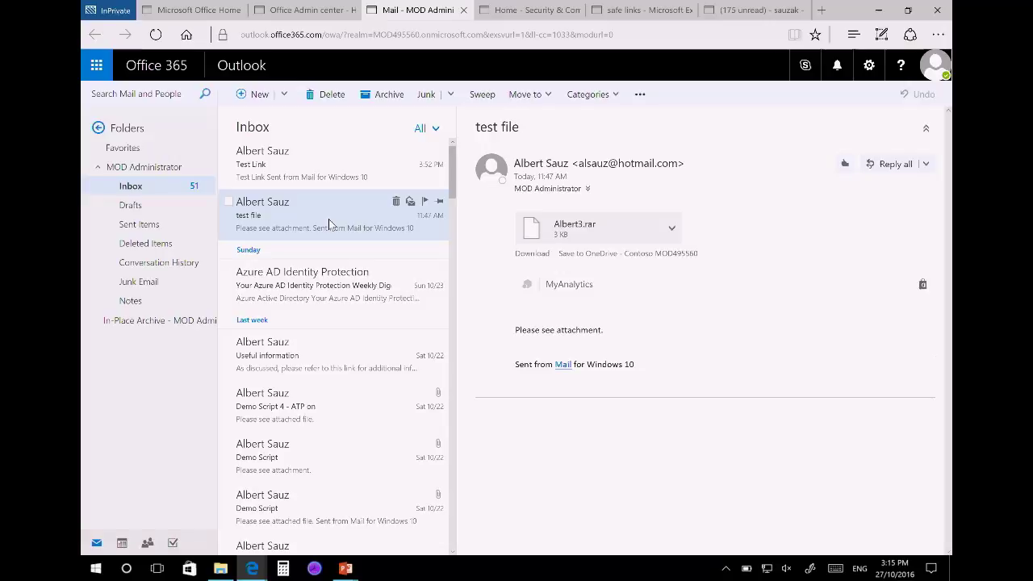
Open the Demo Script 4 - ATP on message, view its Zero-Hour Auto Purge attachment and close the preview.
click(342, 413)
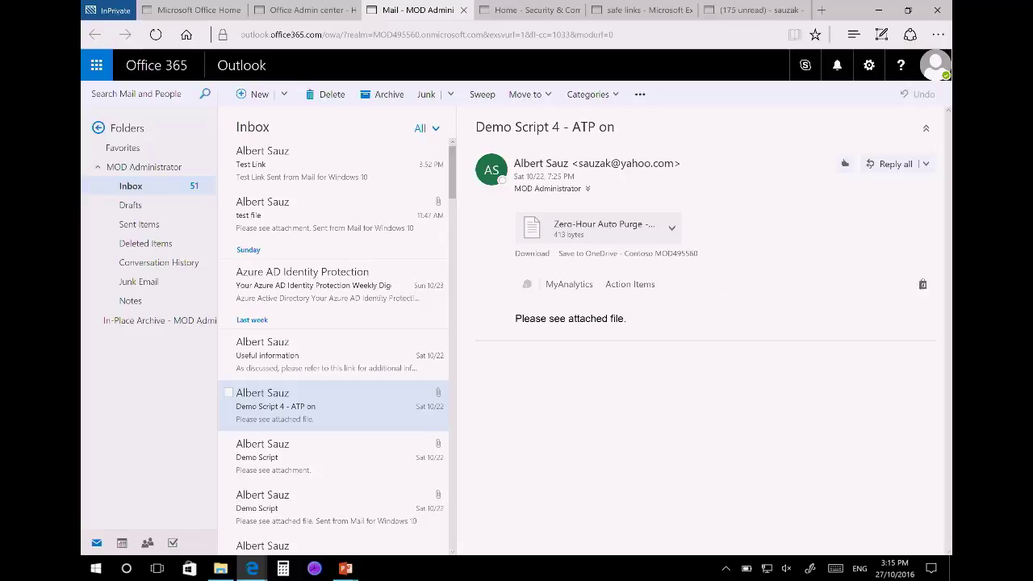
click(671, 232)
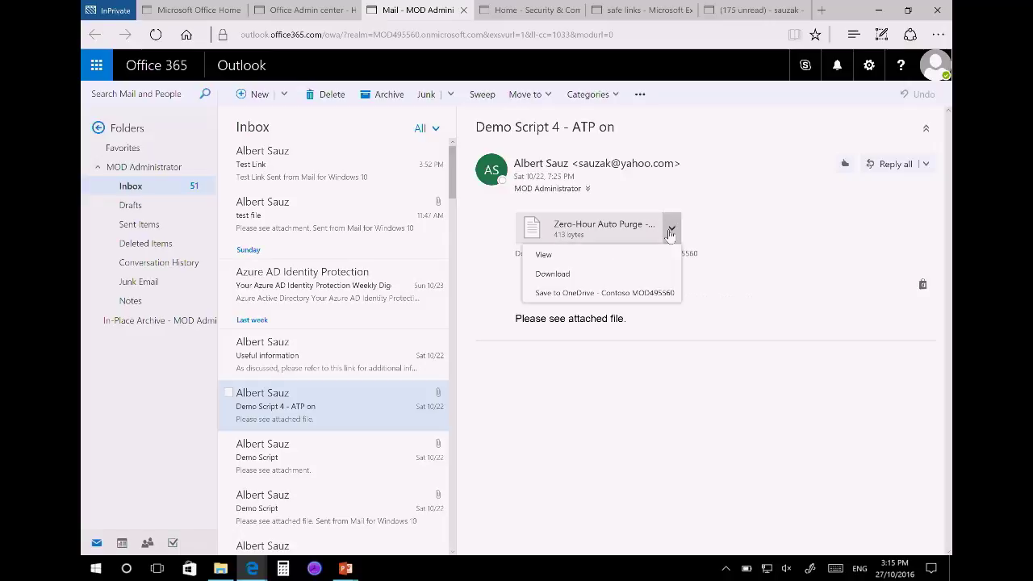
click(619, 255)
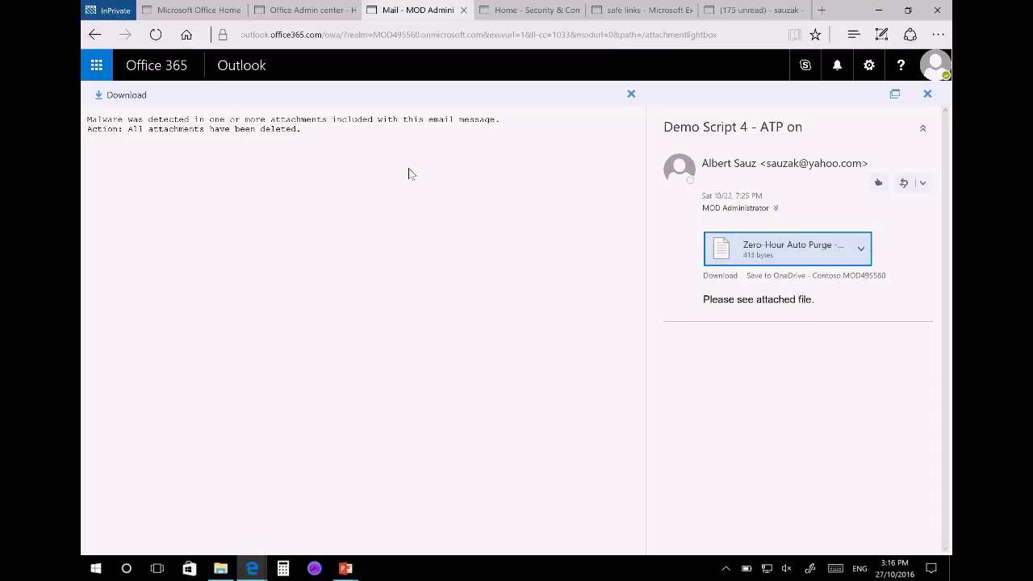
click(628, 95)
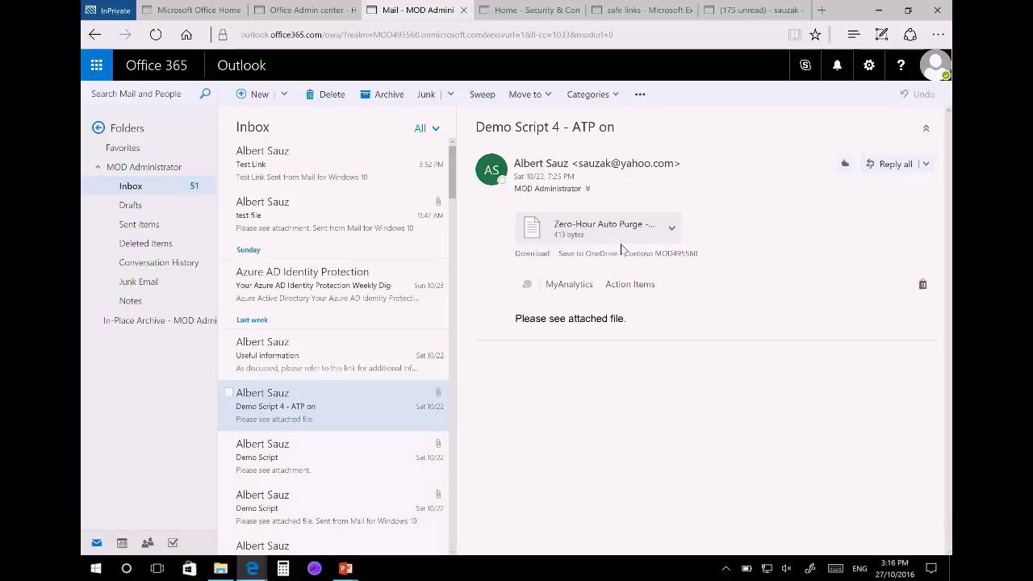
Try to view the message details of Demo Script 4 - ATP on from the inbox list.
right_click(359, 413)
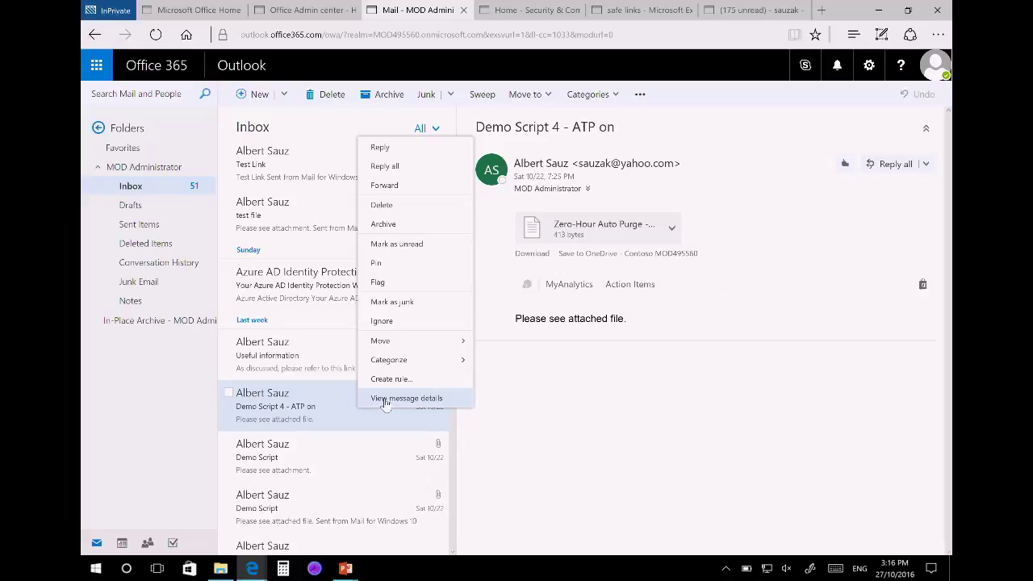
click(384, 400)
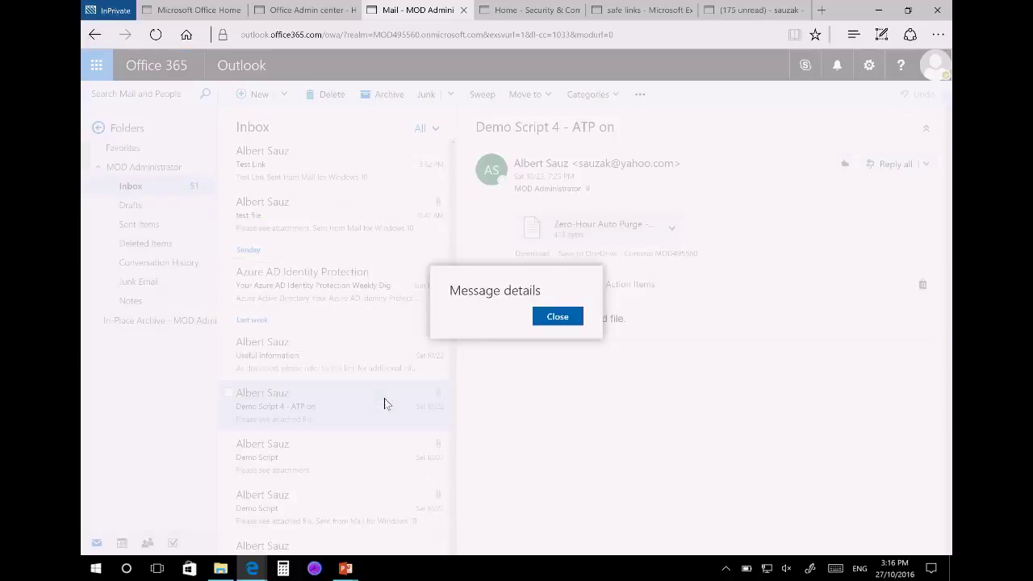
click(556, 315)
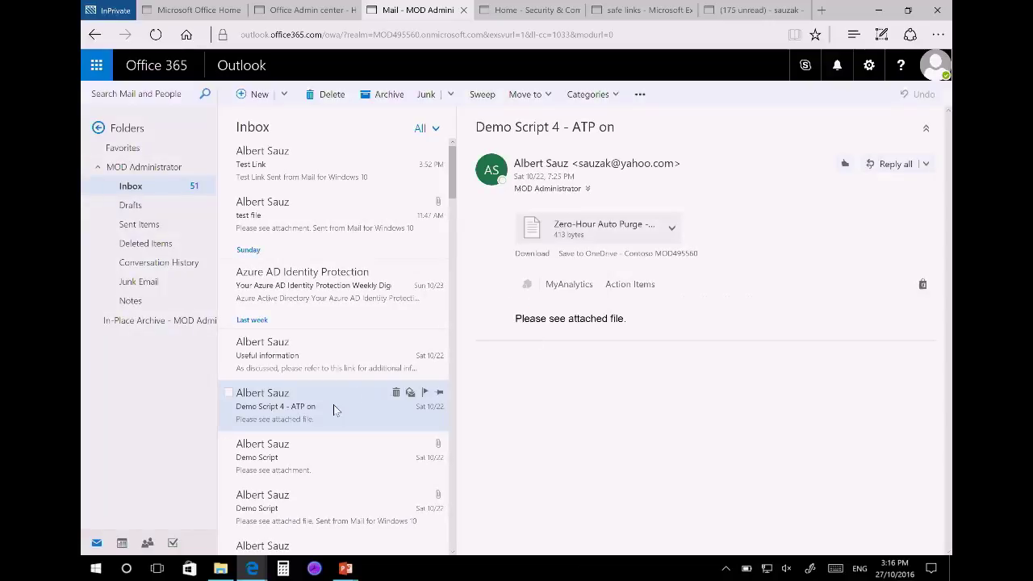
Open Demo Script 4 - ATP on in its own window, display its message details and copy the full header text.
double_click(334, 404)
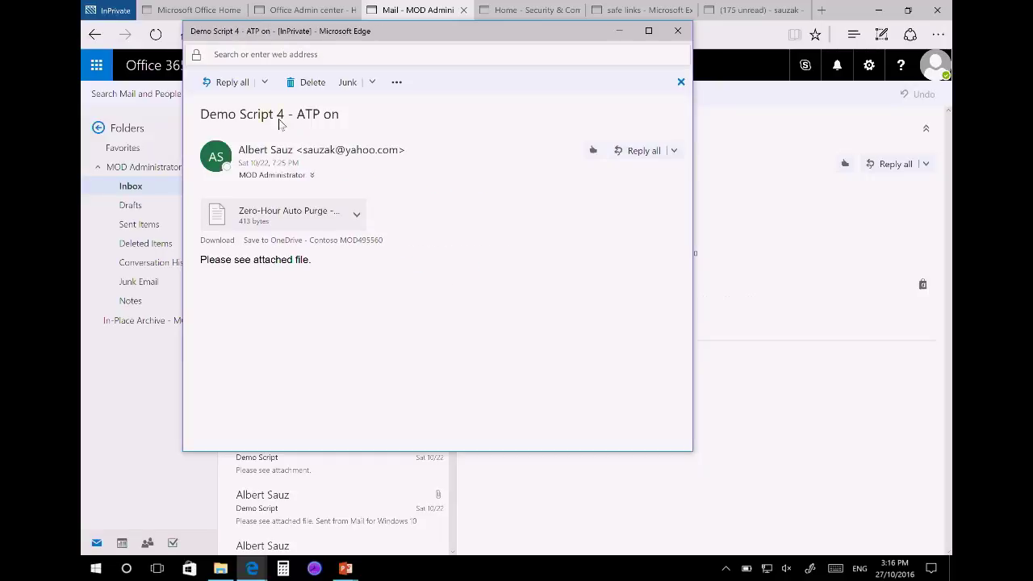
click(395, 83)
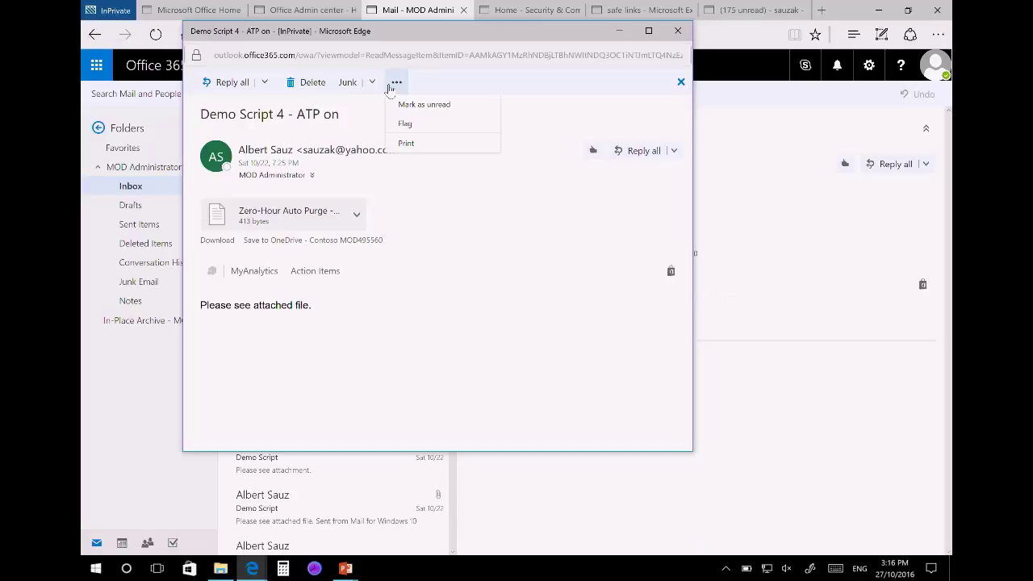
click(676, 153)
click(610, 423)
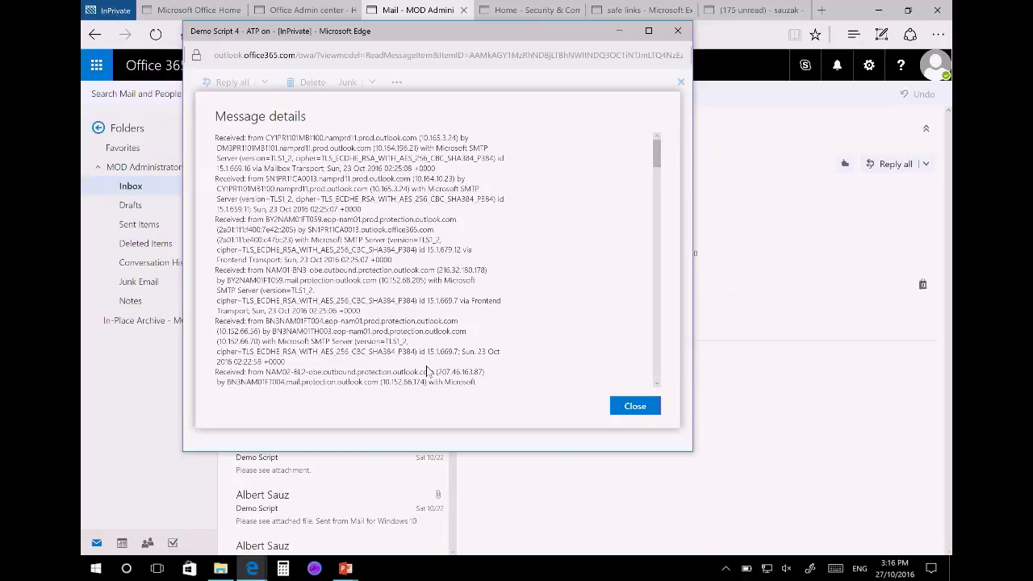
key(ctrl+a)
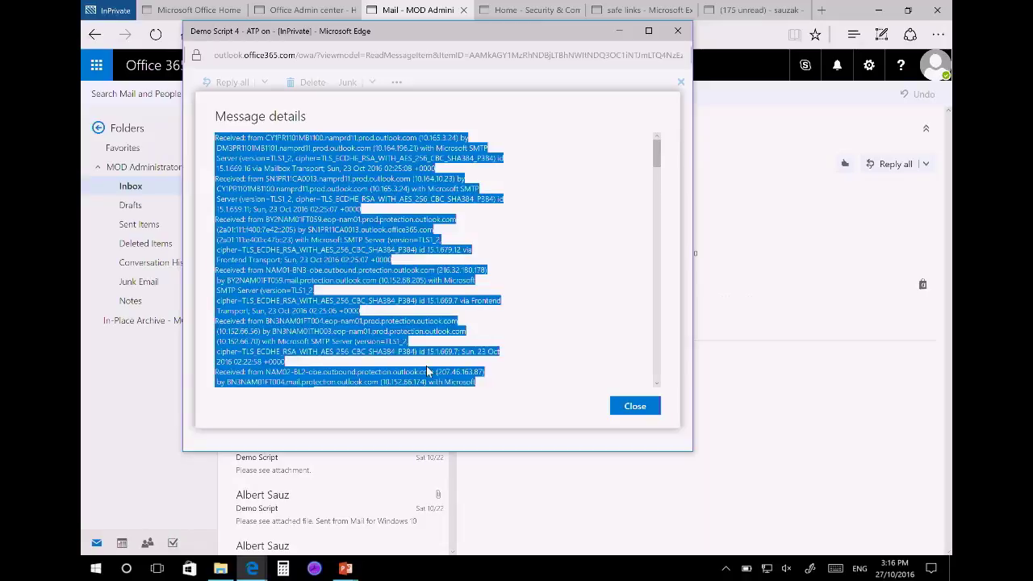
Open the Microsoft Remote Connectivity Analyzer at aka.ms/rca in a new browser tab.
click(820, 9)
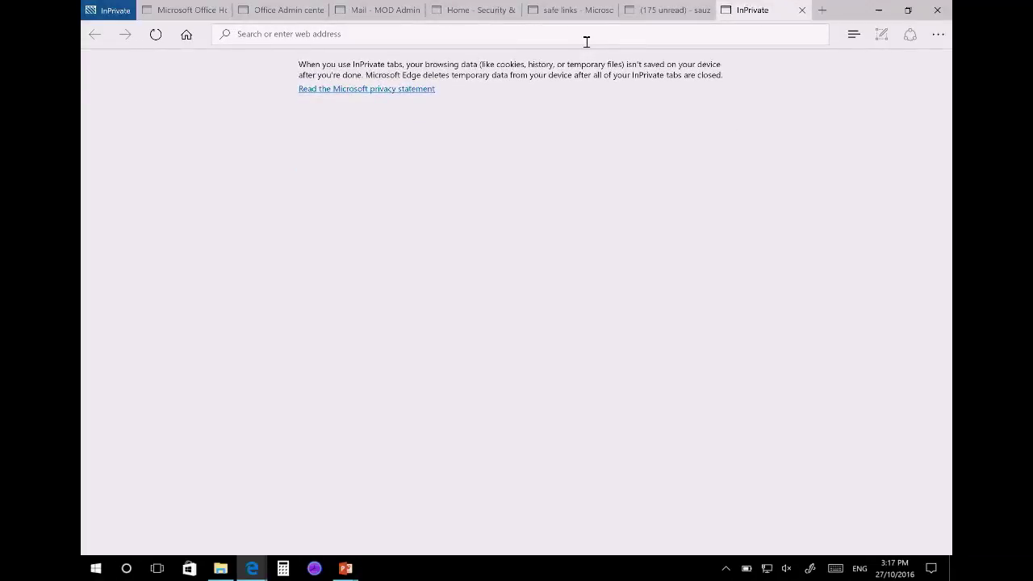
text(mha.a)
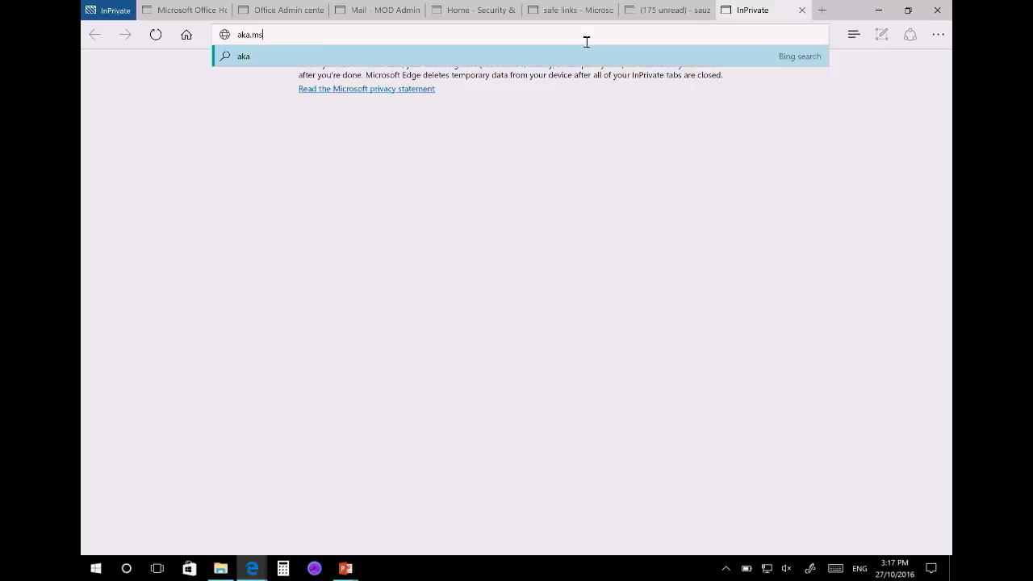
key(shift+F10)
key(Down)
key(Return)
text(/rca)
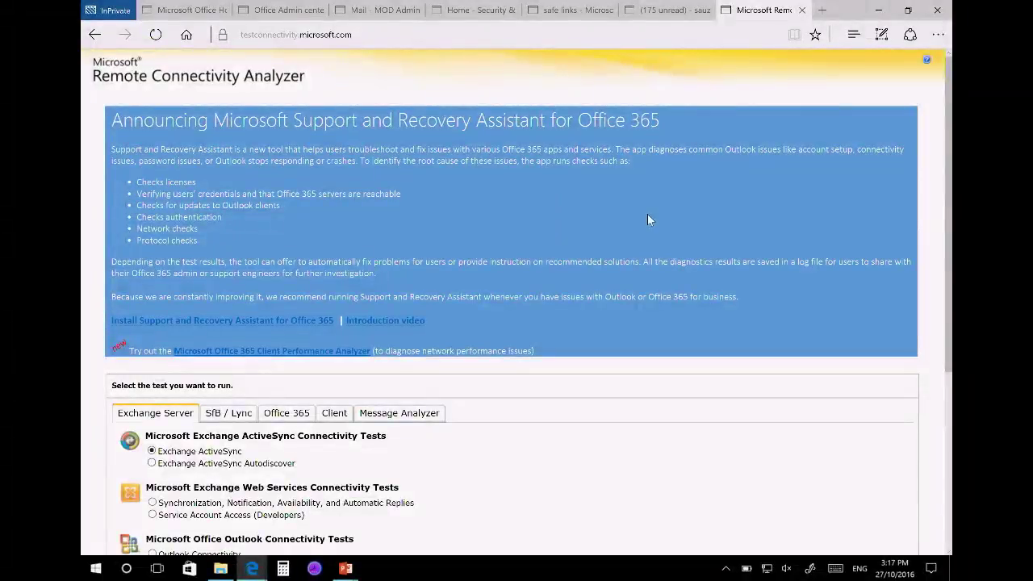
Choose the Message Analyzer among the Remote Connectivity Analyzer's tests, with the page enlarged.
scroll(643, 340, down, 4)
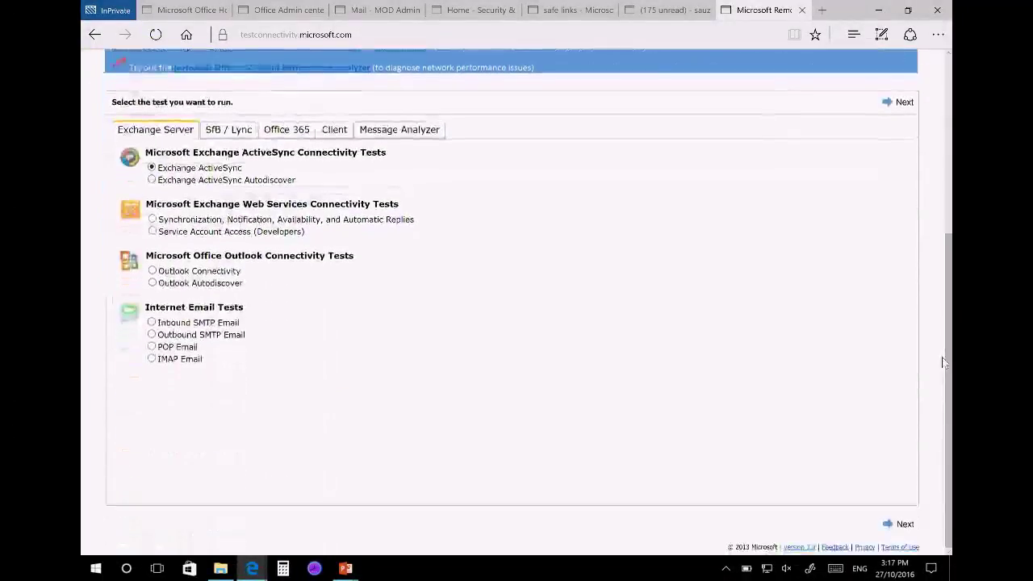
ctrl+scroll(643, 340, up, 3)
scroll(637, 362, left, 3)
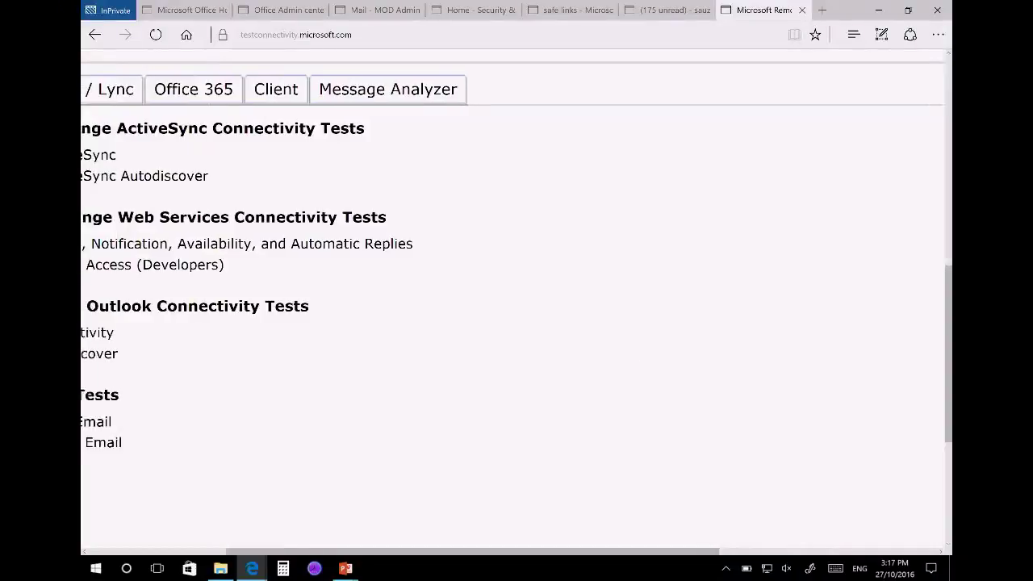
click(359, 95)
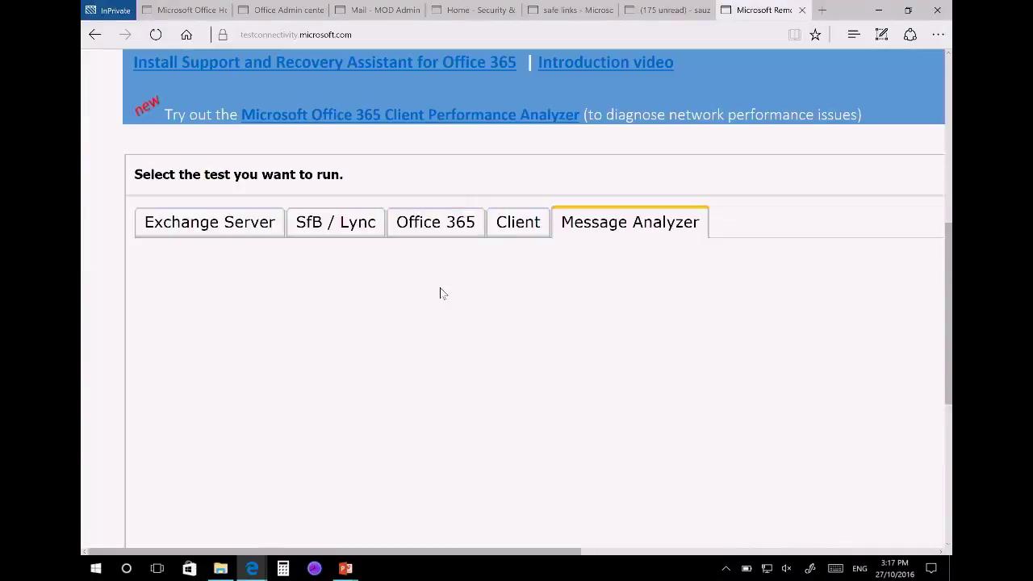
Paste the copied message headers into the Message Header Analyzer and analyze them.
scroll(443, 286, down, 3)
click(368, 176)
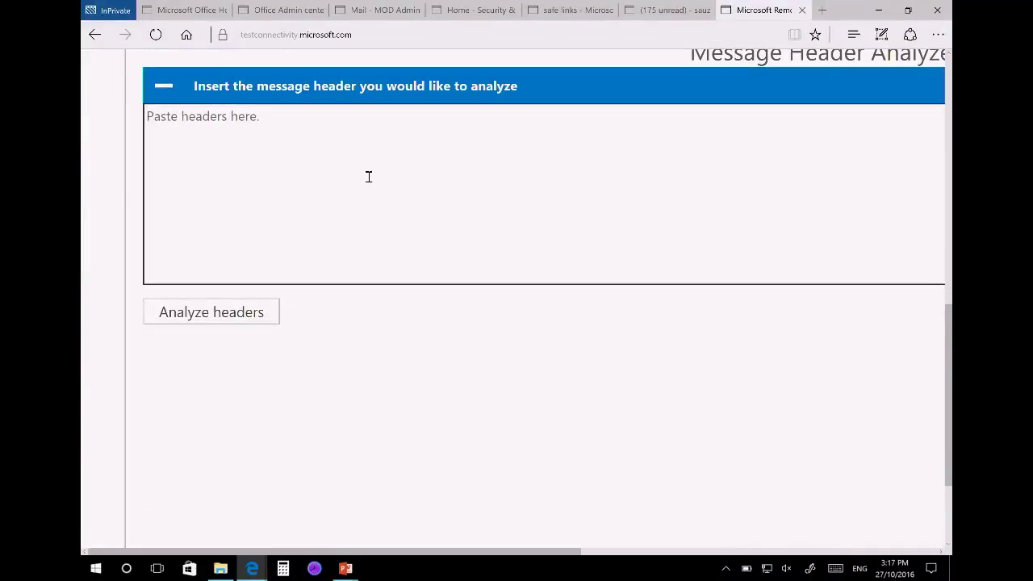
key(ctrl+v)
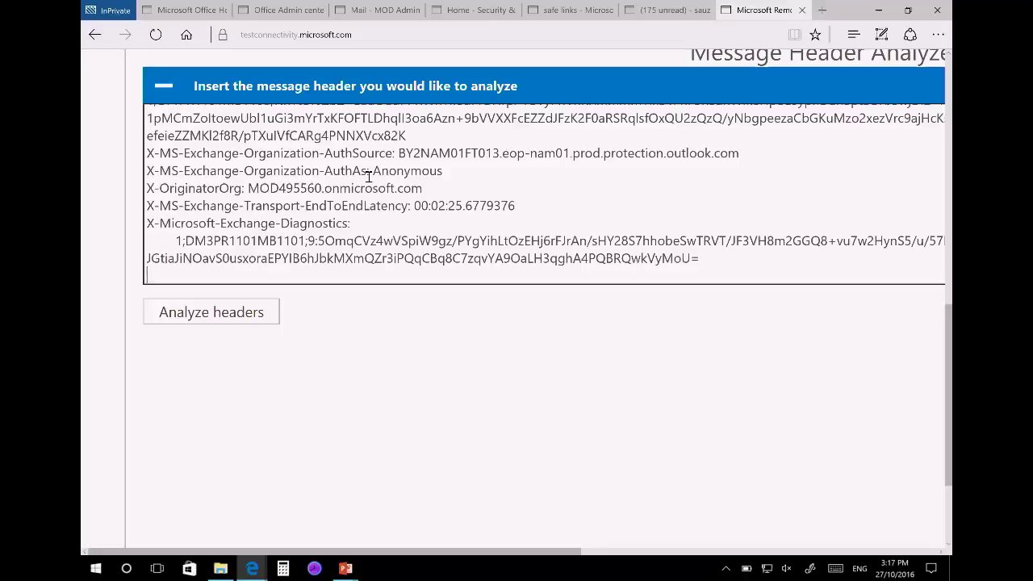
click(233, 320)
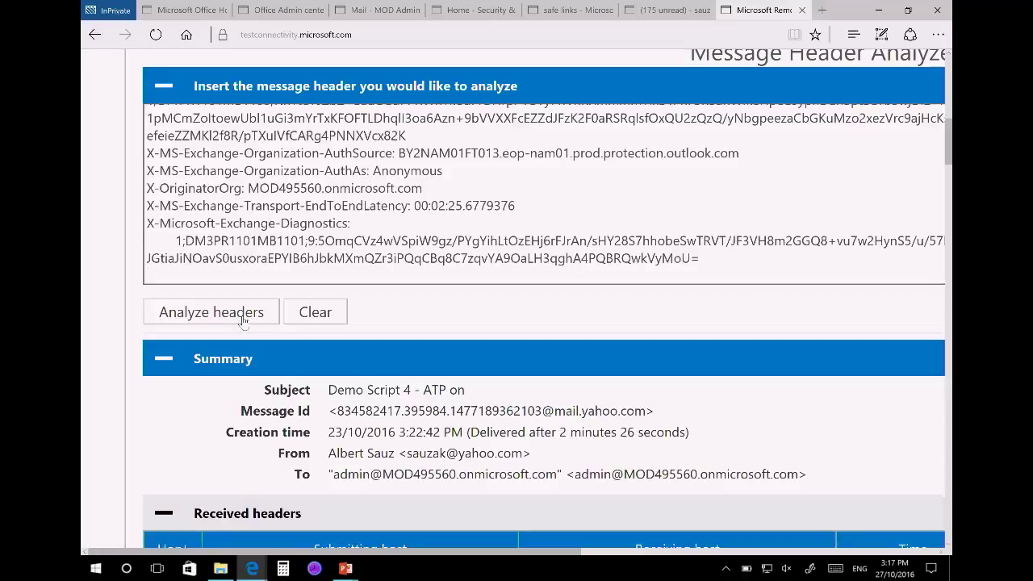
Examine the header analysis summary and the delay of each hop in the received headers.
scroll(660, 296, down, 5)
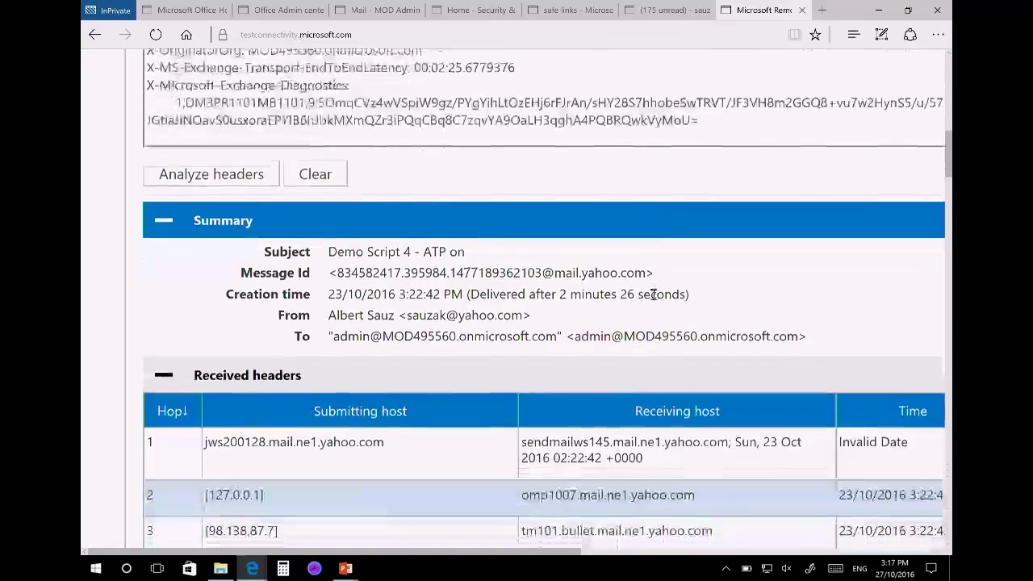
scroll(653, 298, down, 2)
scroll(653, 298, right, 2)
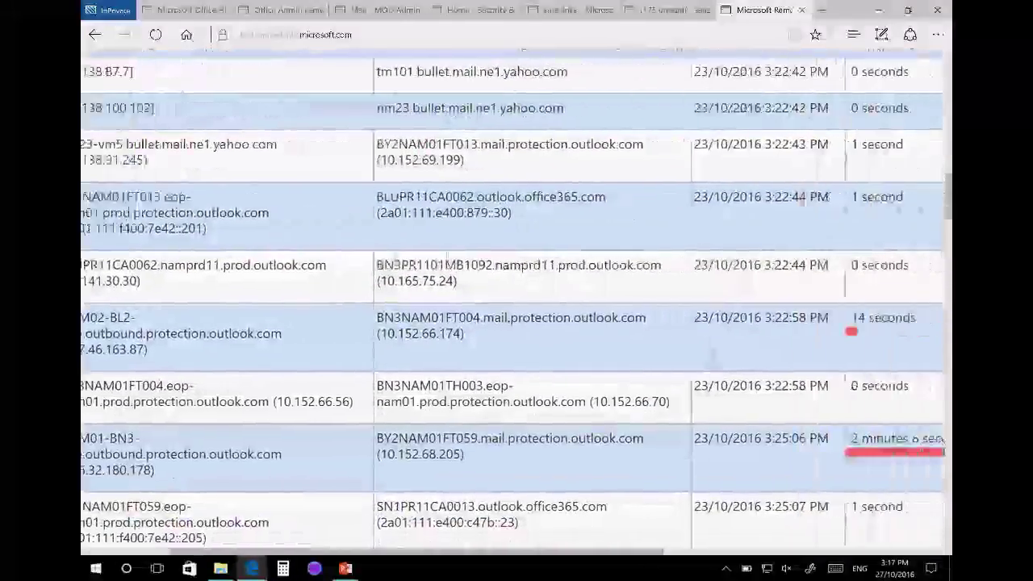
Compare the hosts, times, delays and types of the received hops, down to the Forefront Antispam Report Header.
scroll(653, 298, down, 2)
scroll(761, 478, right, 3)
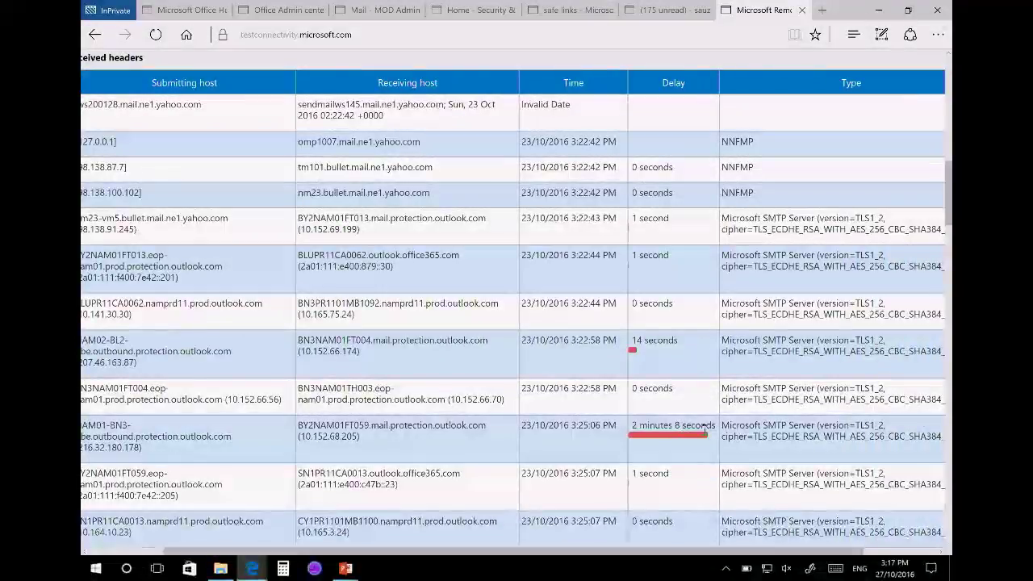
scroll(813, 461, right, 1)
scroll(514, 303, left, 3)
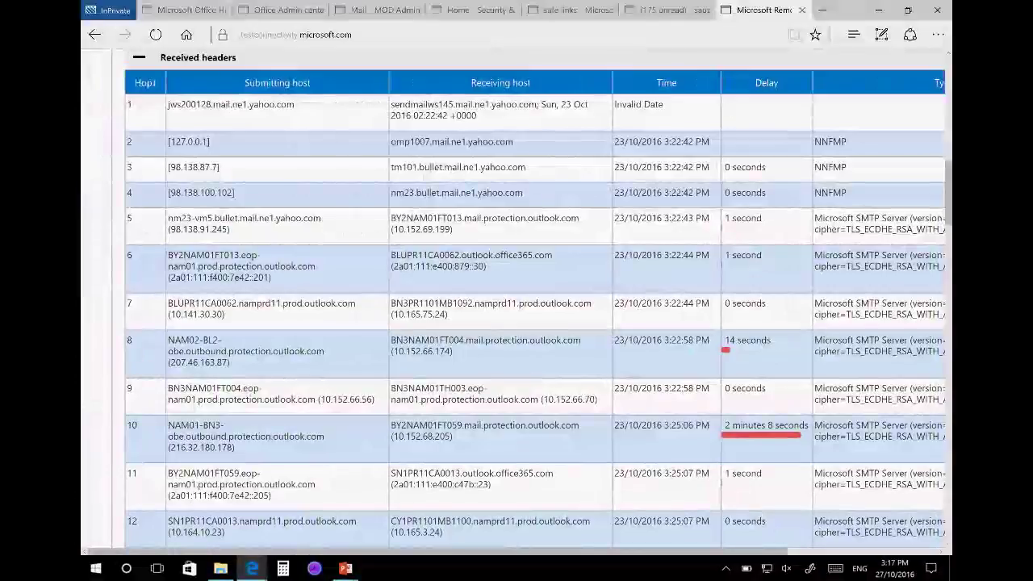
scroll(790, 450, down, 3)
scroll(791, 450, down, 3)
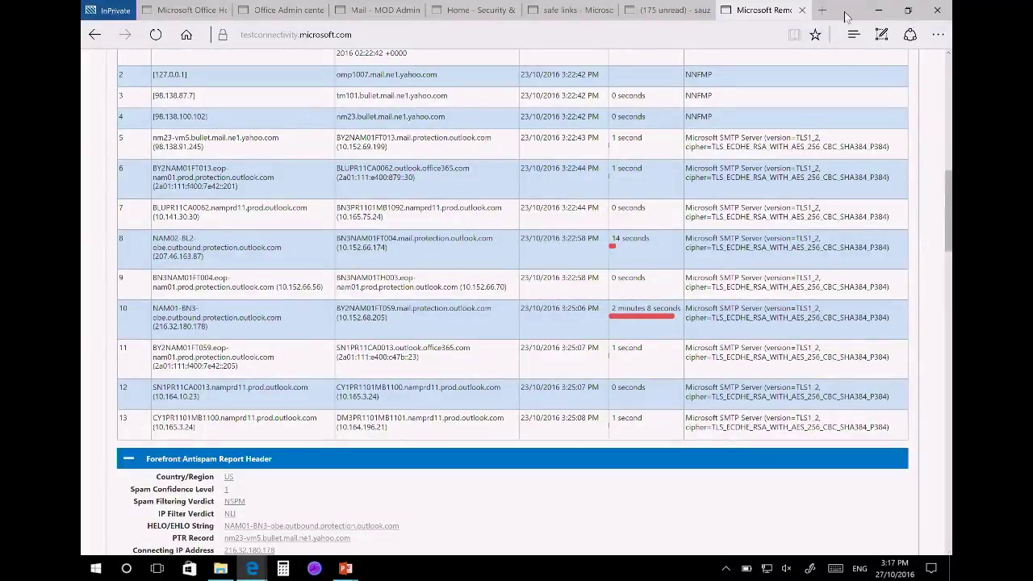
Return to the Exchange admin center and open message trace under mail flow.
click(553, 16)
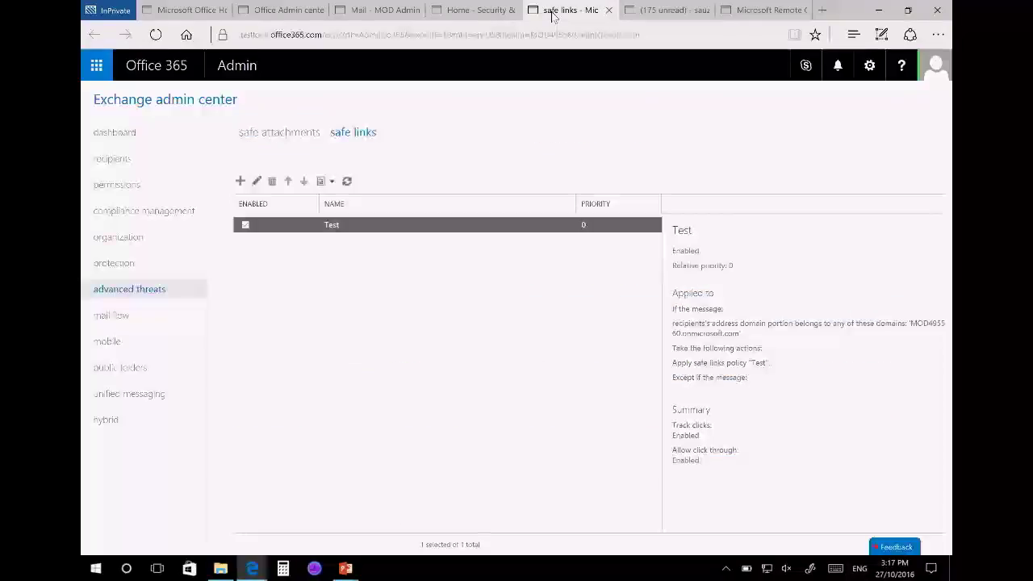
click(100, 320)
click(309, 133)
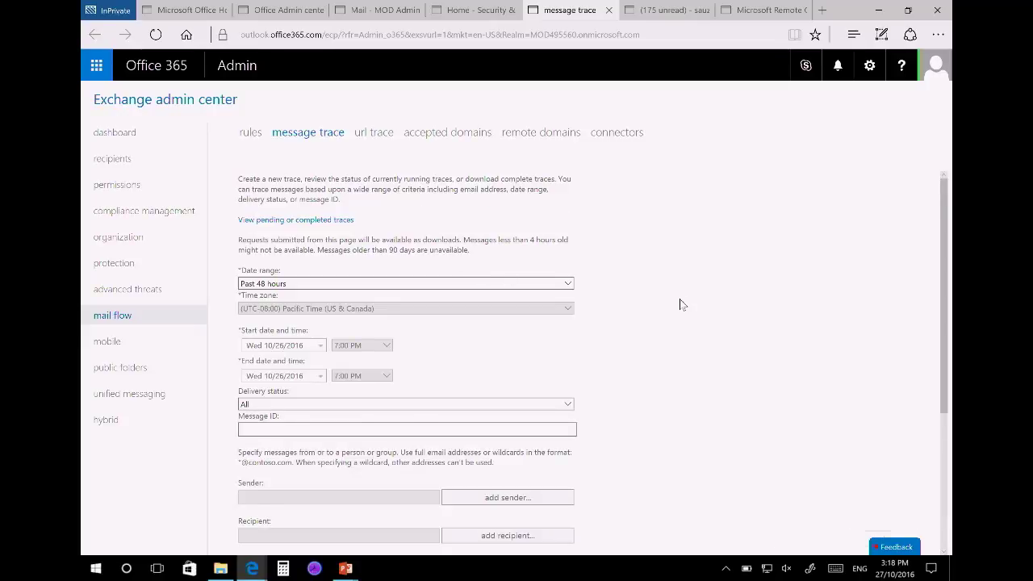
Set the message trace's date range to Past 7 Days.
scroll(680, 302, down, 1)
click(567, 225)
click(535, 234)
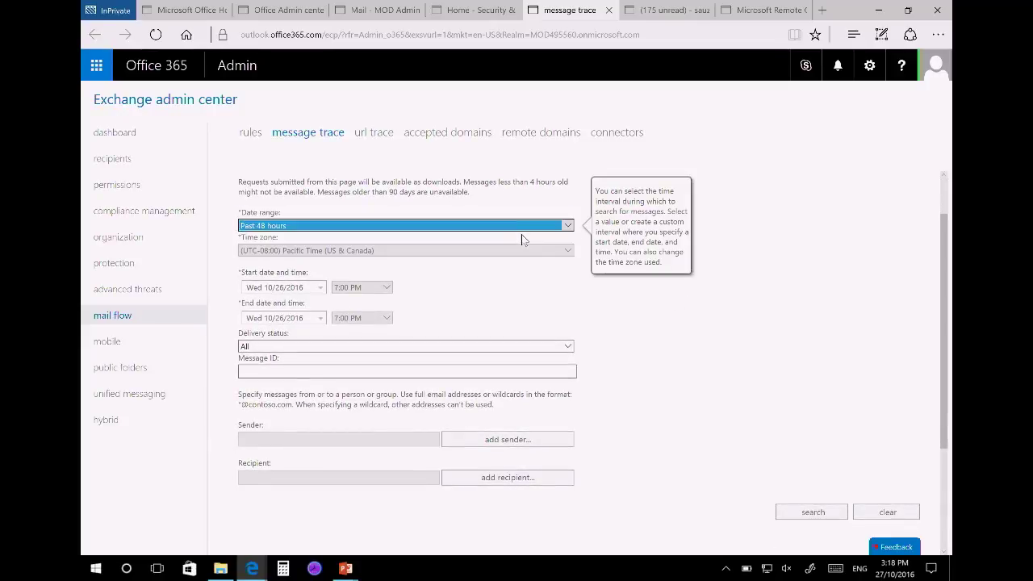
scroll(773, 330, down, 1)
scroll(770, 327, up, 1)
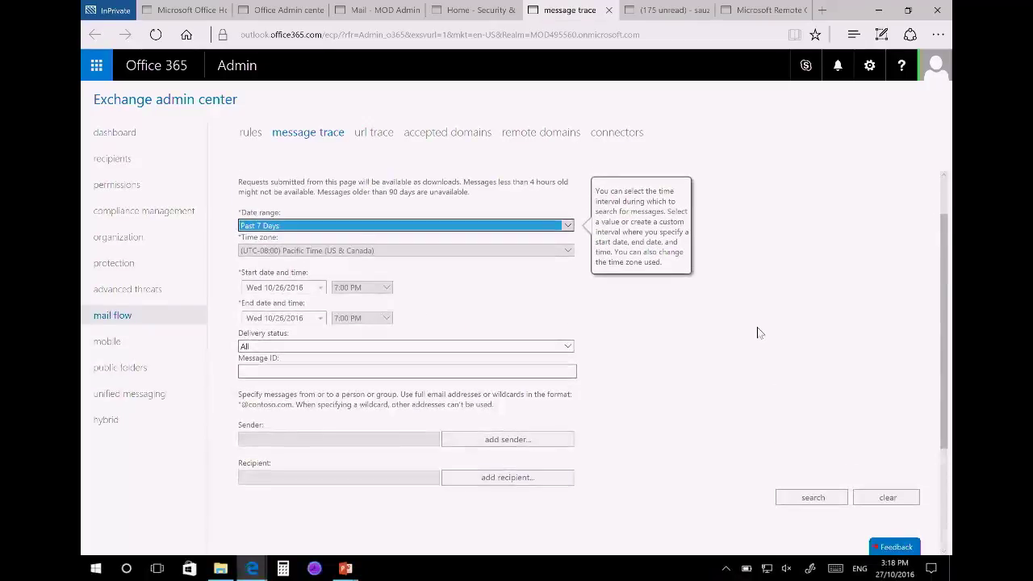
Add MOD Administrator as the recipient to trace.
click(533, 478)
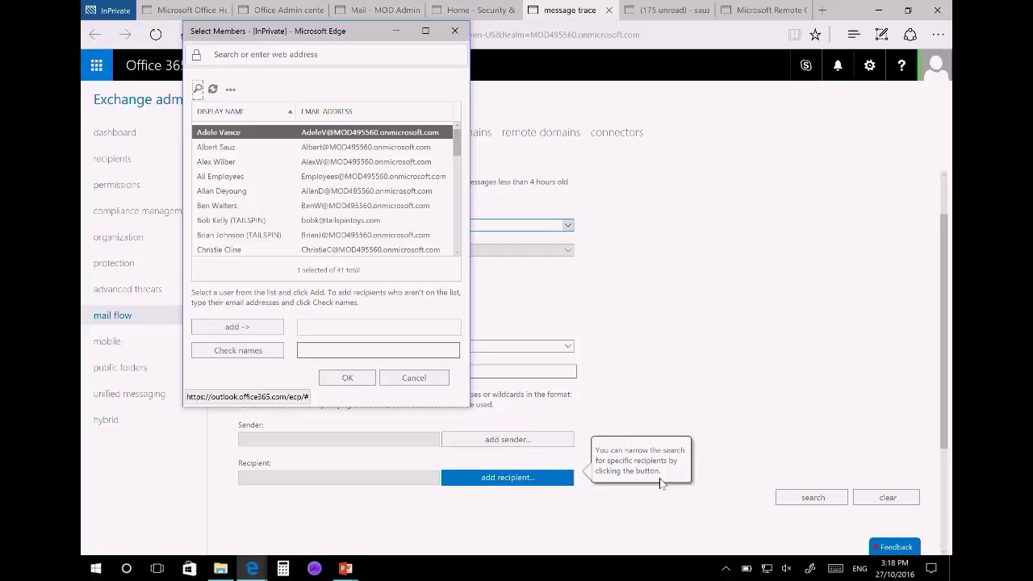
key(Down)
key(Down)
key(Down)
key(Down)
key(Down)
key(Down)
key(Down)
key(Down)
key(Down)
key(Down)
key(Down)
scroll(323, 189, down, 5)
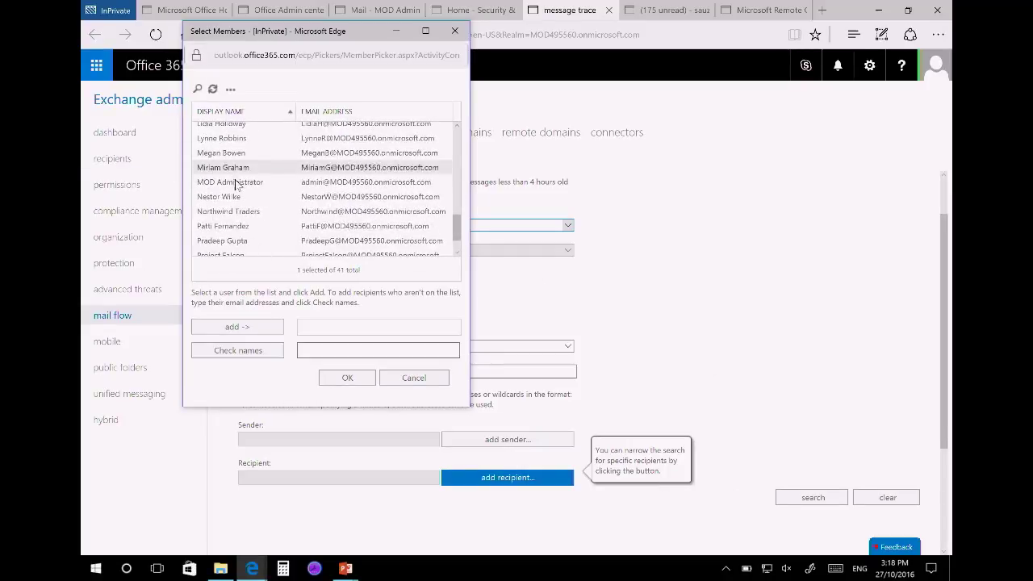
double_click(238, 182)
click(335, 378)
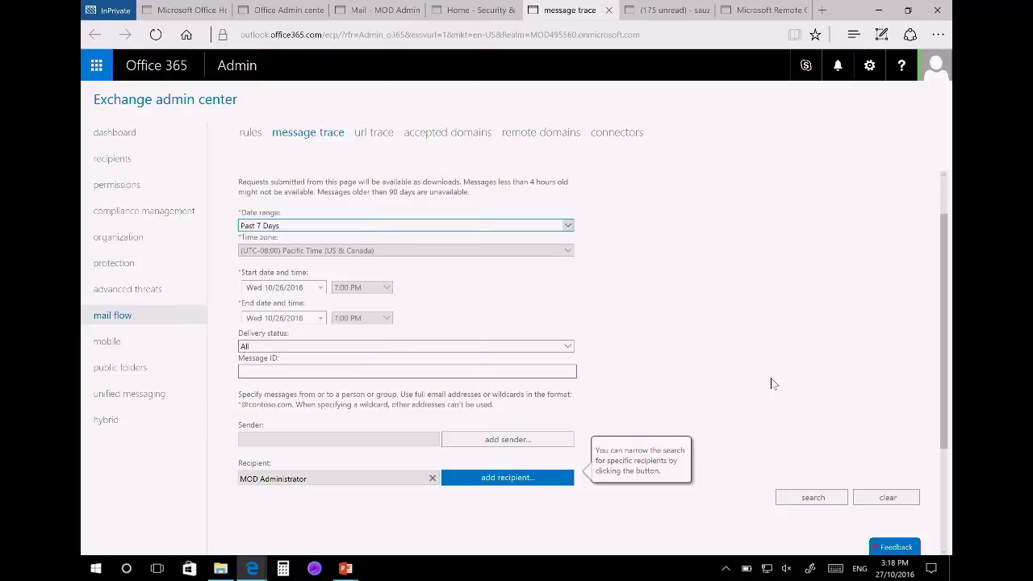
Run the message trace and open the details of the message "Demo Script 4 - ATP on".
click(816, 500)
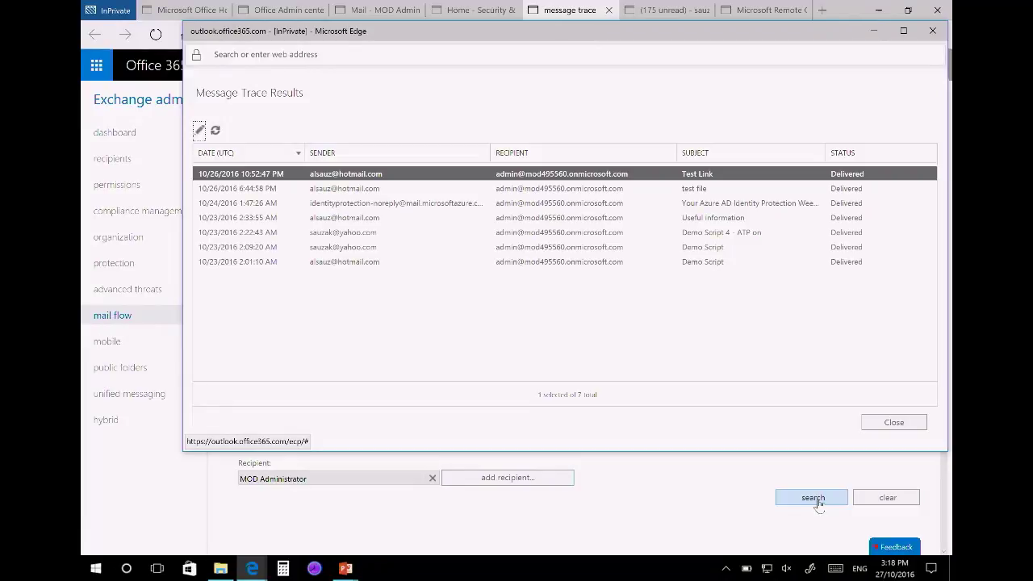
click(725, 233)
double_click(418, 238)
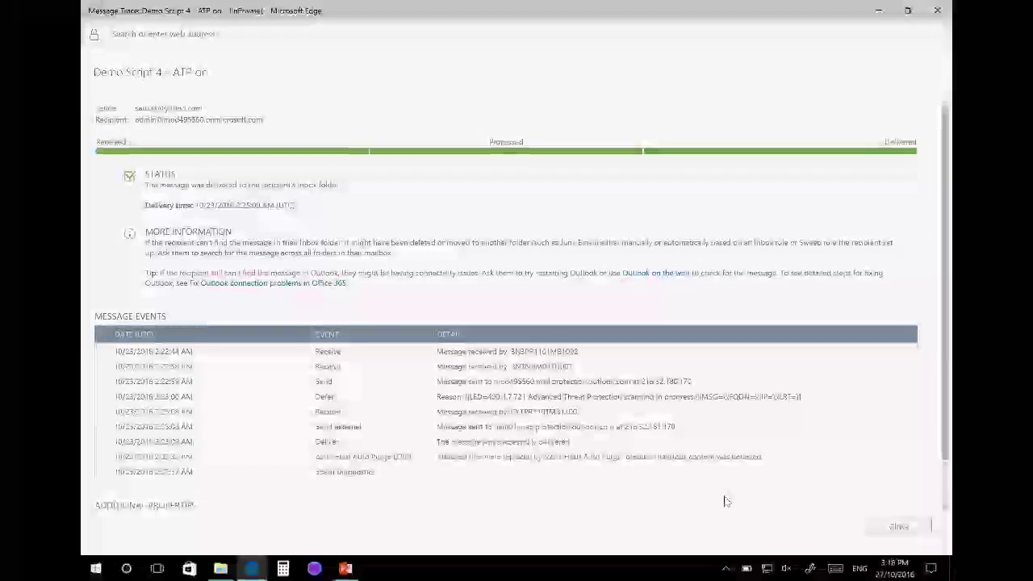
Examine the message events with the Defer event expanded and the view enlarged, and close the trace details and results.
scroll(725, 497, up, 5)
scroll(516, 363, left, 10)
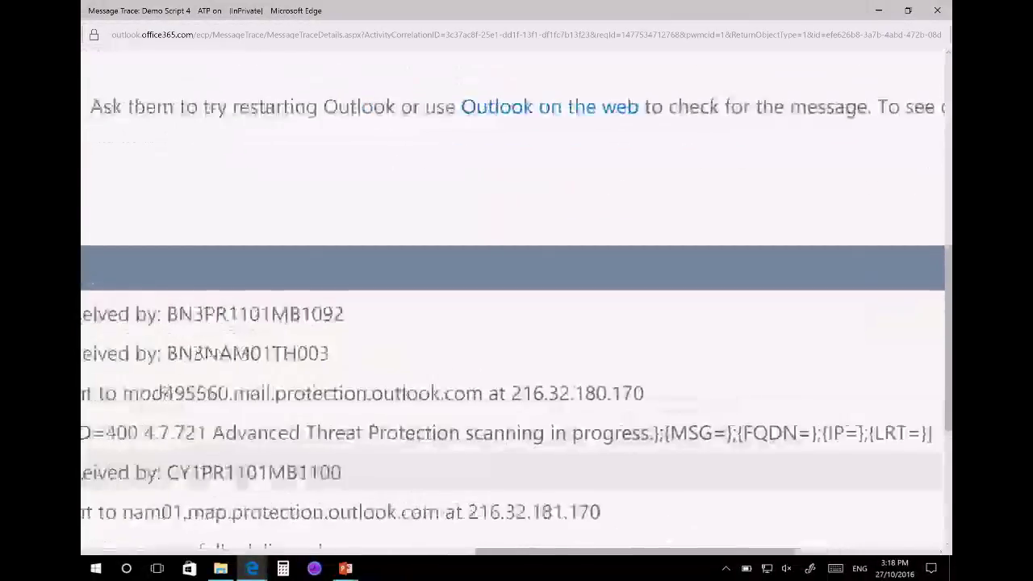
scroll(377, 460, left, 5)
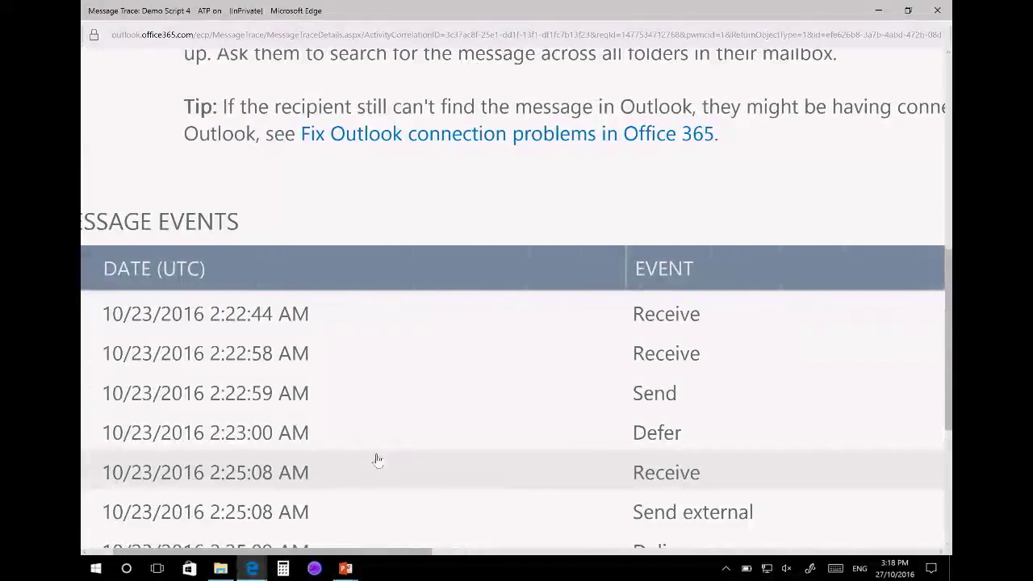
click(279, 442)
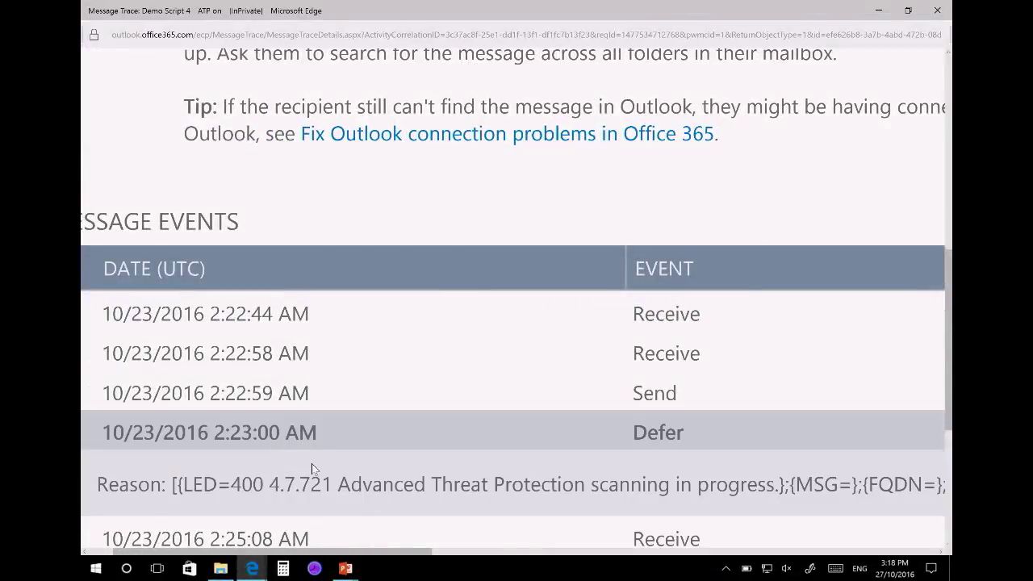
scroll(312, 463, down, 3)
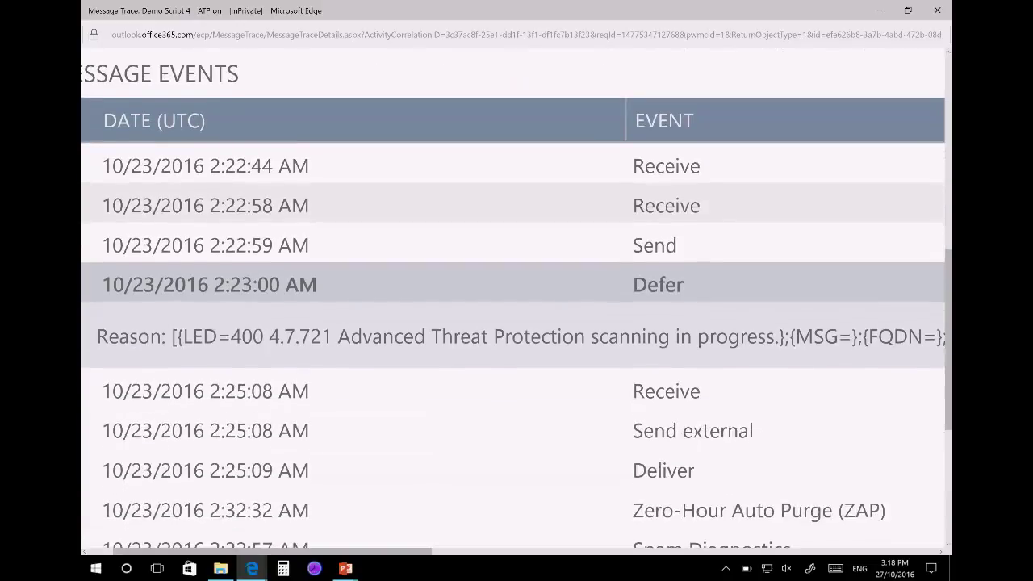
scroll(311, 463, right, 2)
scroll(514, 310, right, 2)
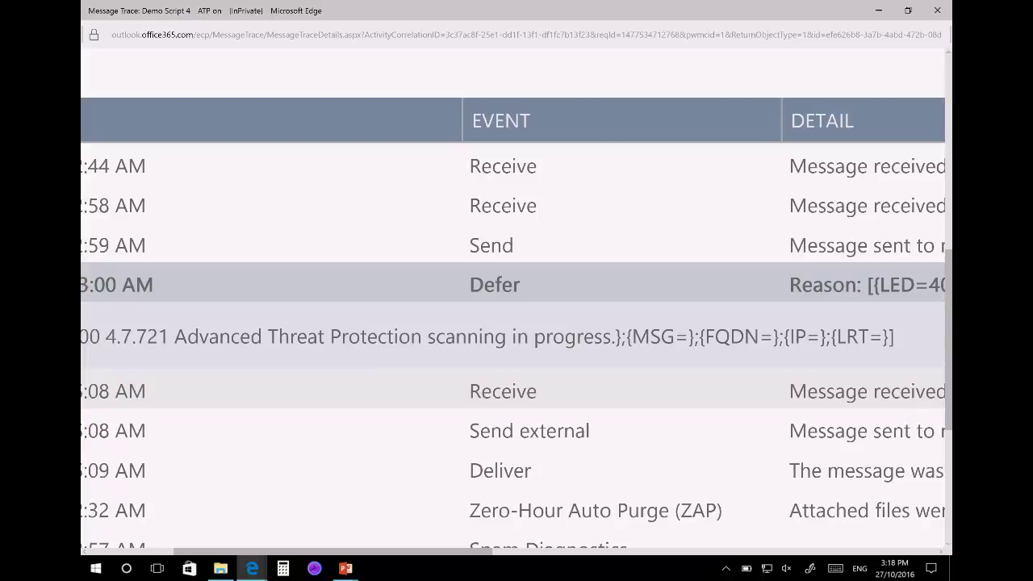
scroll(513, 326, right, 15)
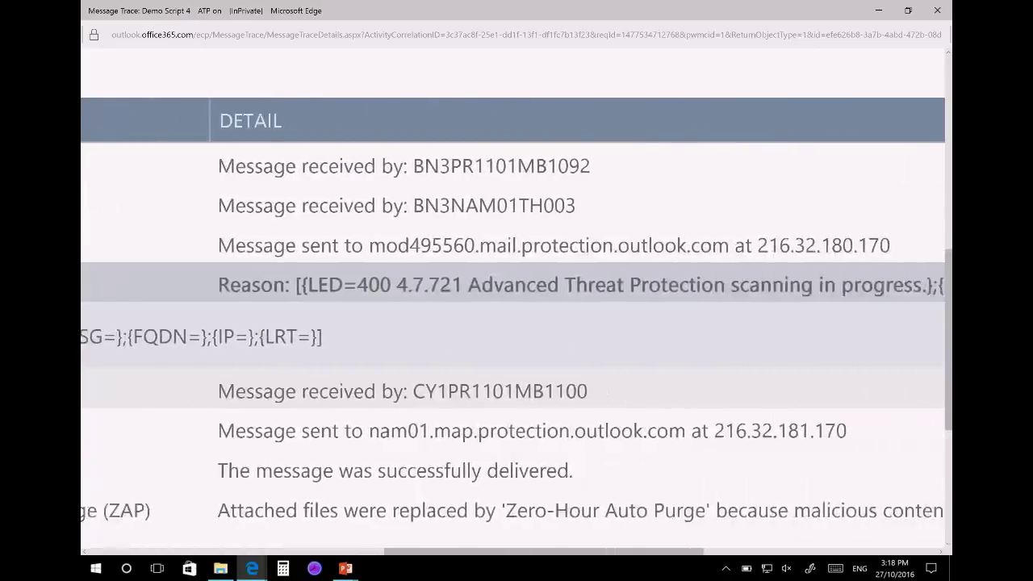
scroll(513, 326, up, 1)
scroll(513, 326, left, 15)
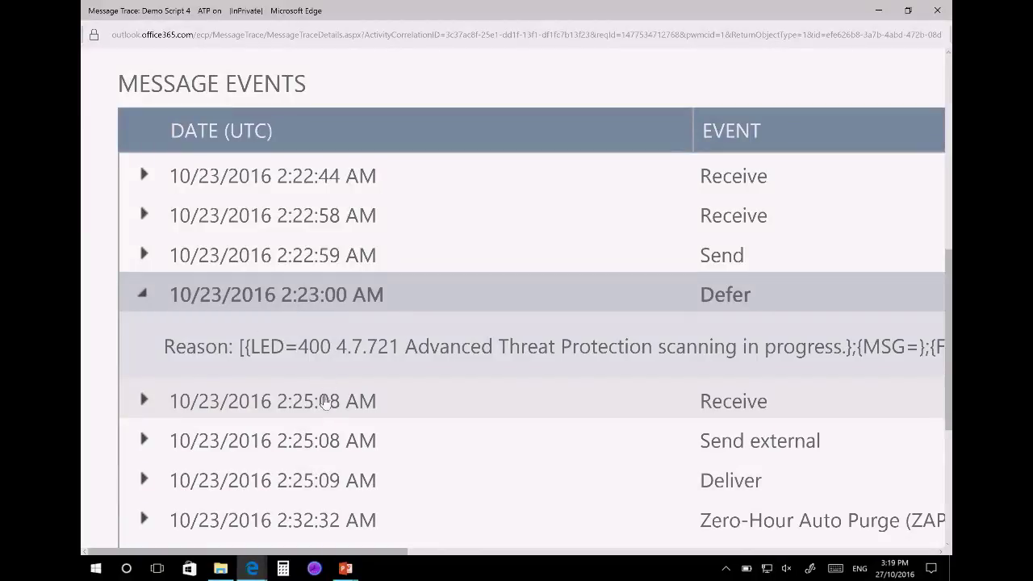
key(ctrl+0)
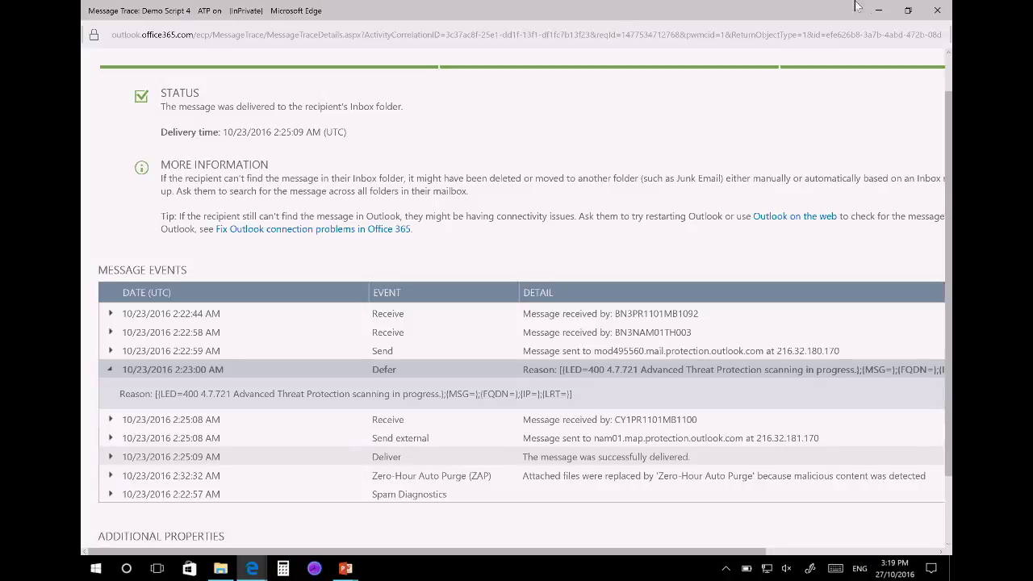
click(937, 11)
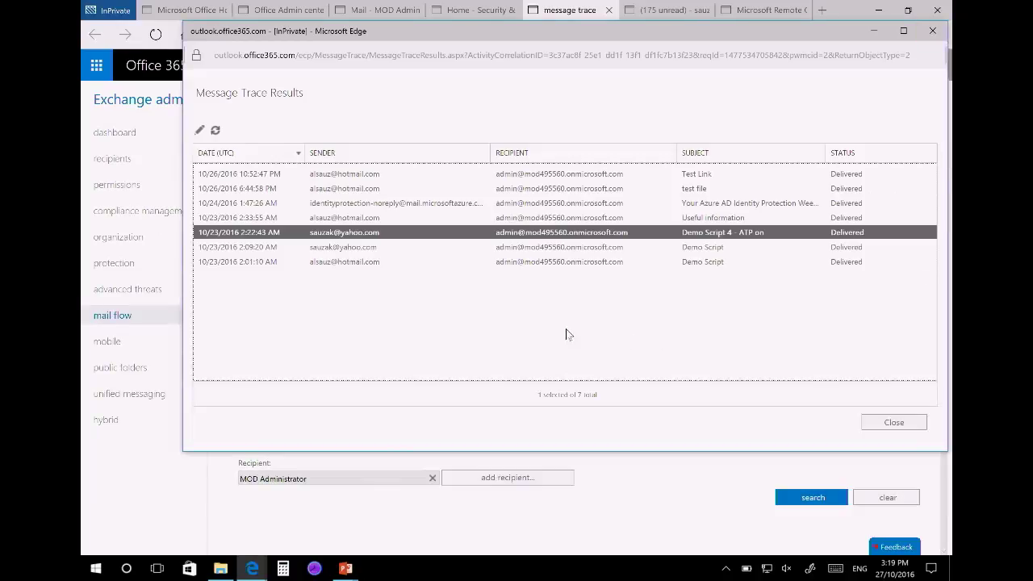
click(120, 459)
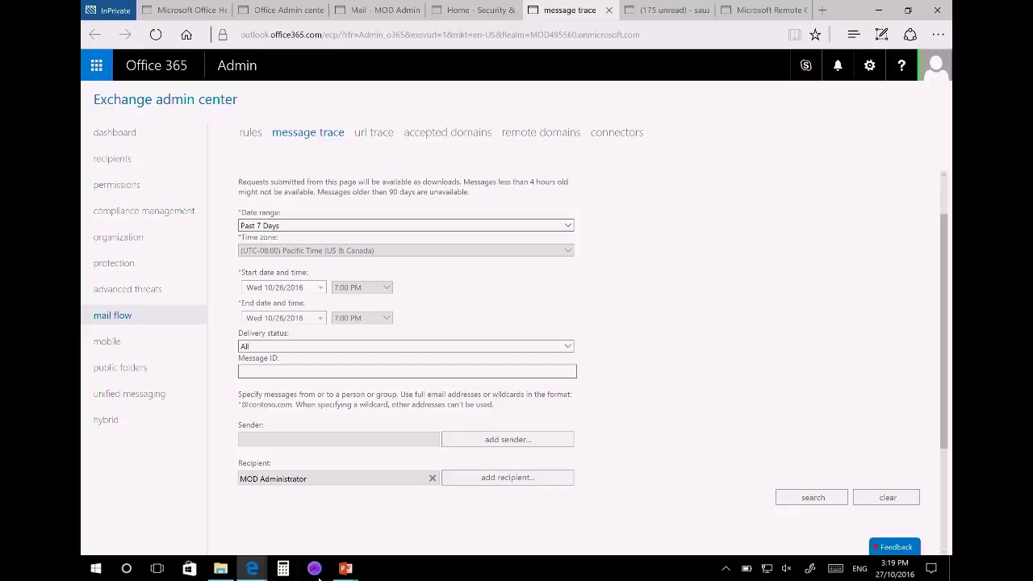
Switch to the Mail app and start a new message from the Hotmail account to the tenant's admin address.
click(95, 568)
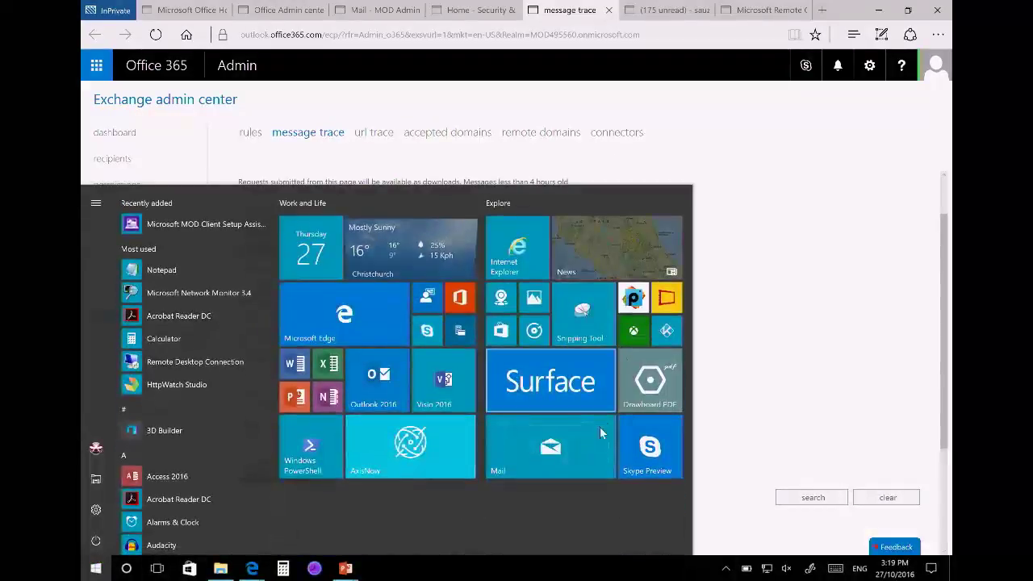
click(553, 472)
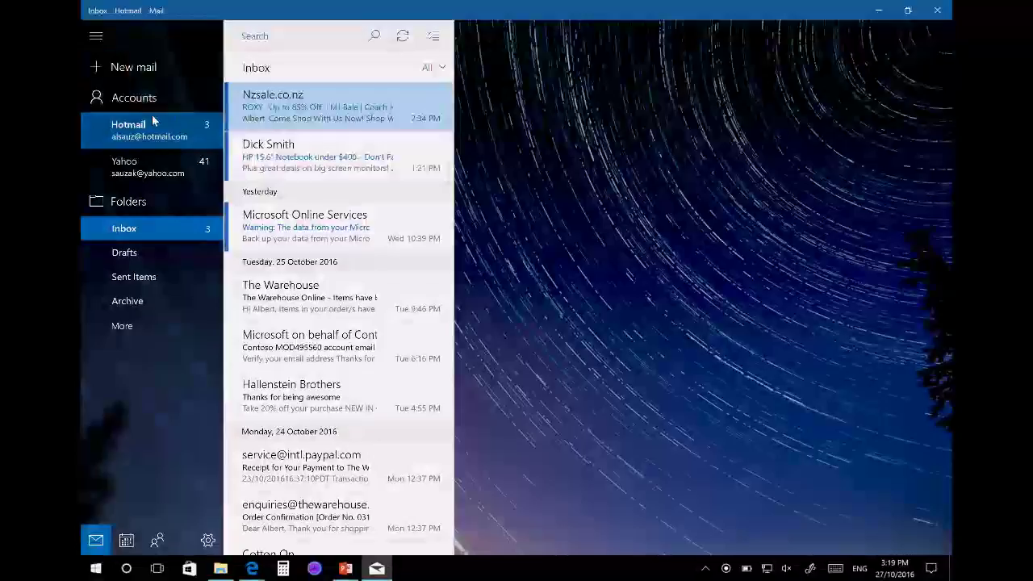
click(111, 73)
text(admi)
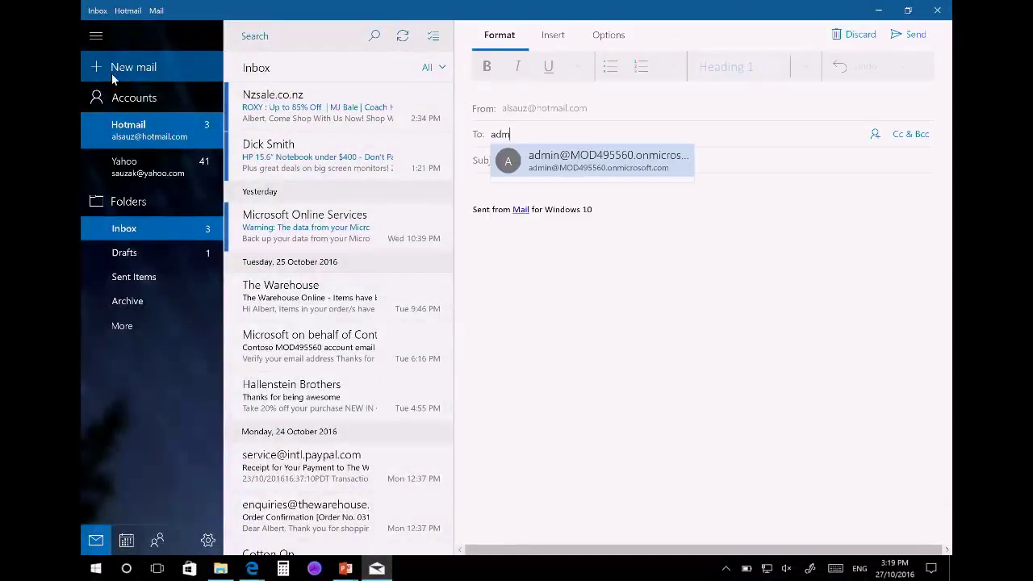
key(Return)
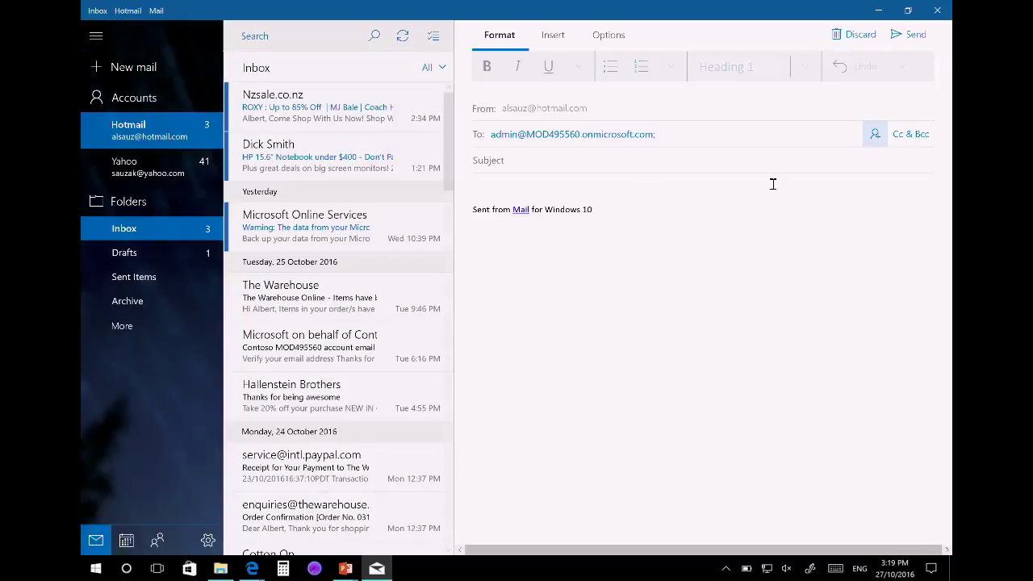
Enter "Ignite Link" as both the subject and the body text of the new message.
click(700, 160)
text(Ig)
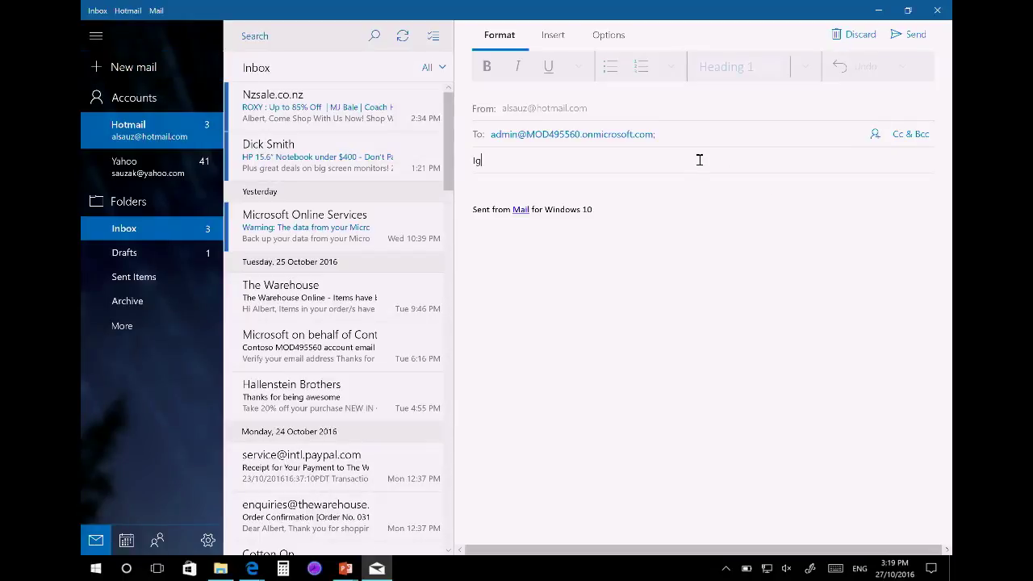
text(nite Link)
key(Tab)
text(Igni)
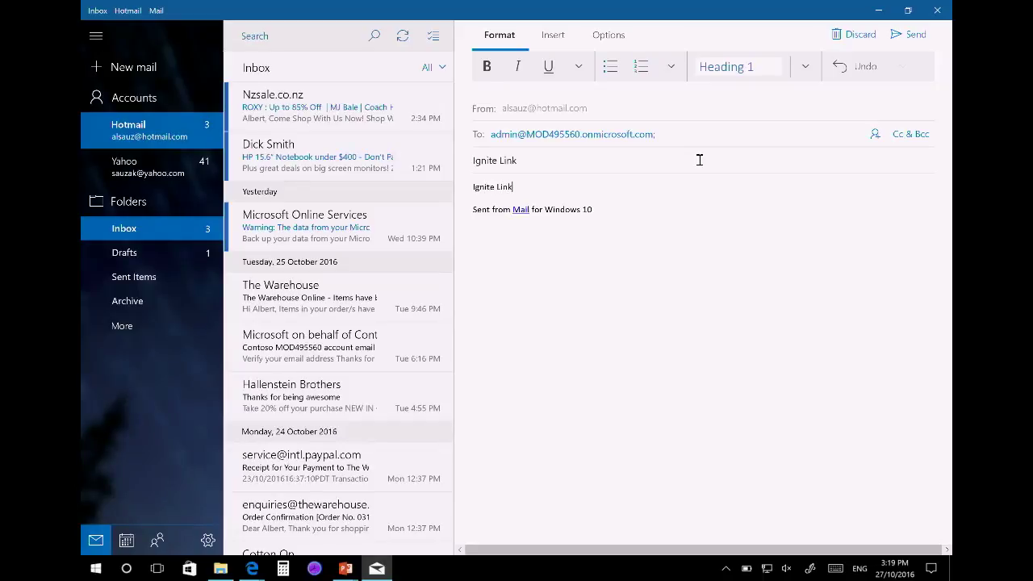
Switch to File Explorer and open TESTS.txt from the ATP and ASM folder.
key(super+Tab)
key(Escape)
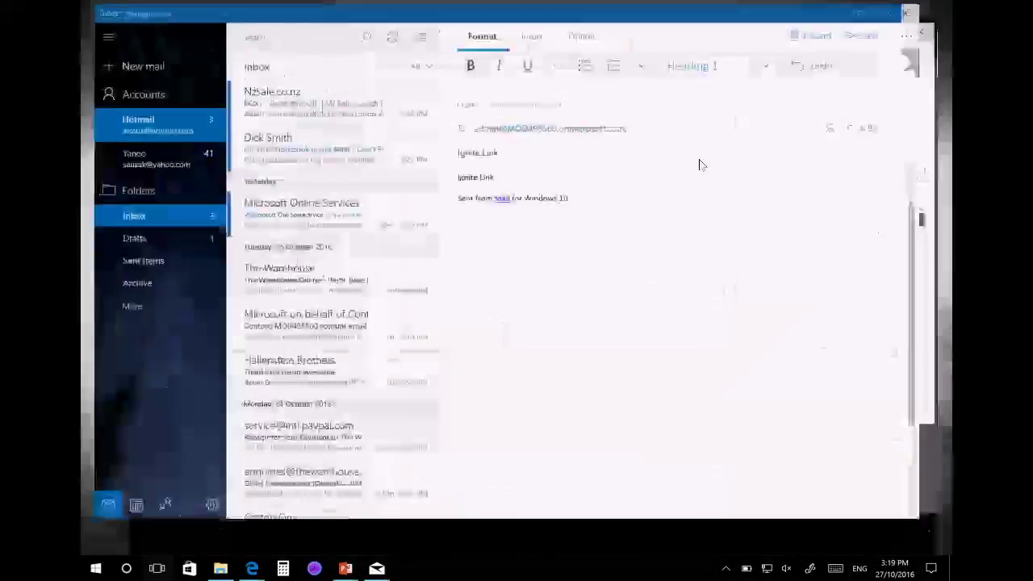
key(alt+Tab)
key(alt+Tab)
key(alt+Tab)
key(alt+Tab)
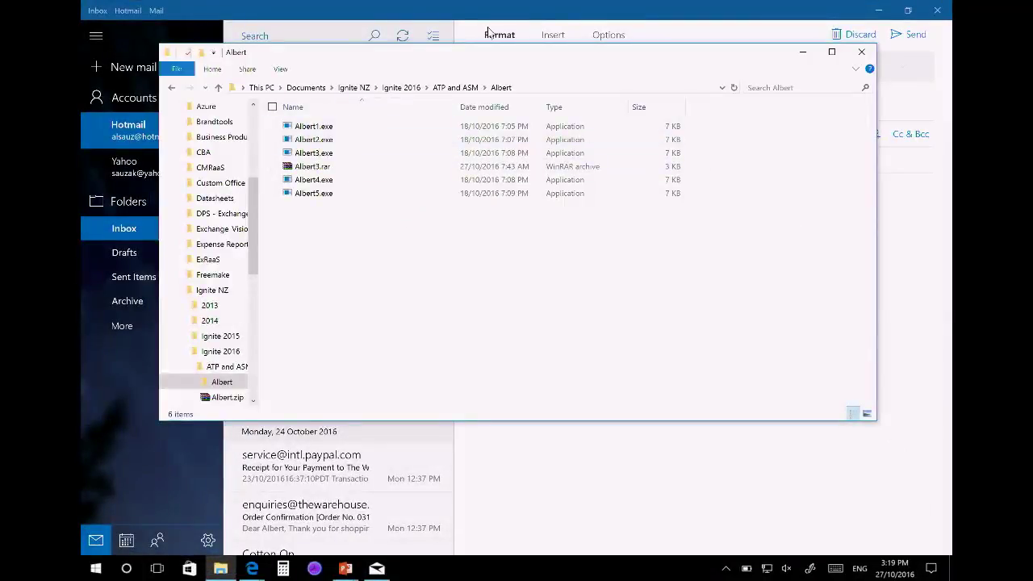
click(460, 87)
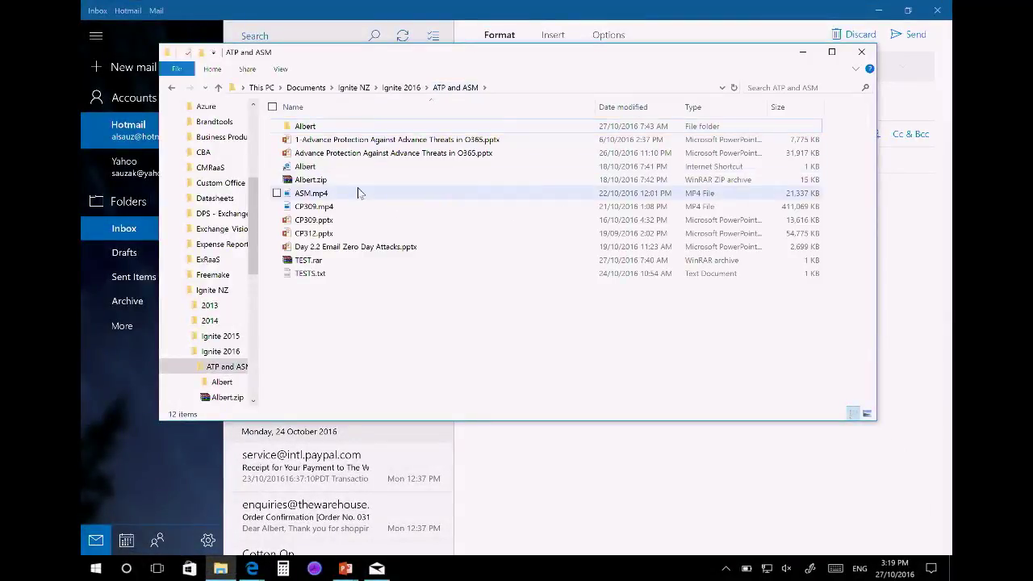
double_click(356, 274)
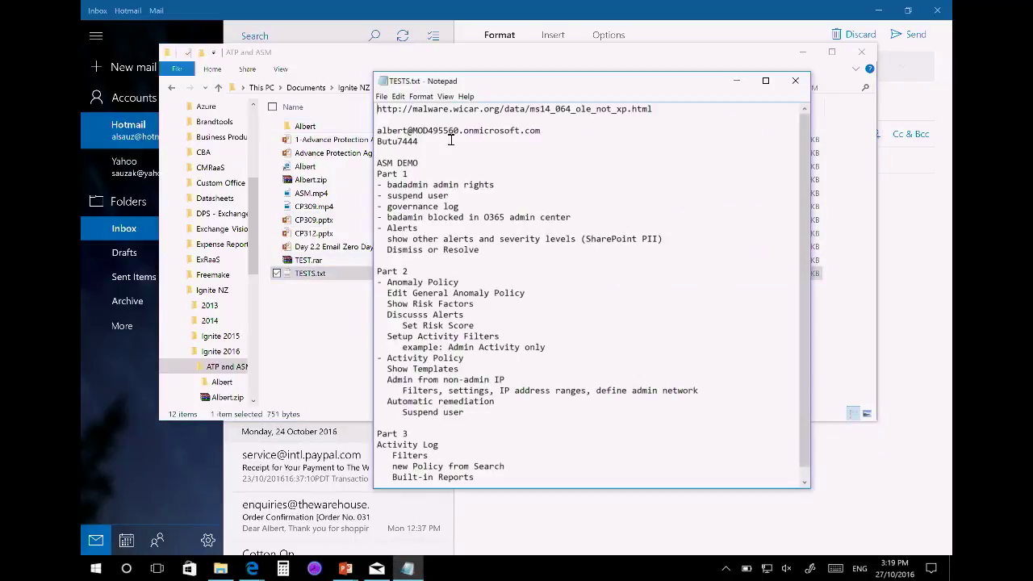
Copy the malware.wicar.org URL from the text file and hyperlink the word "Link" in the message body to it.
drag(713, 113, 343, 97)
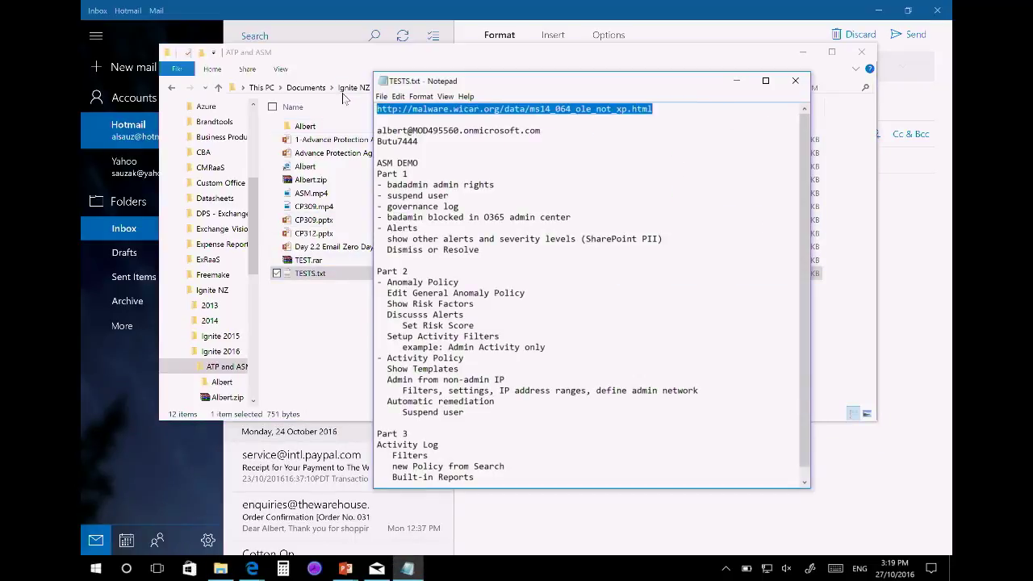
click(537, 18)
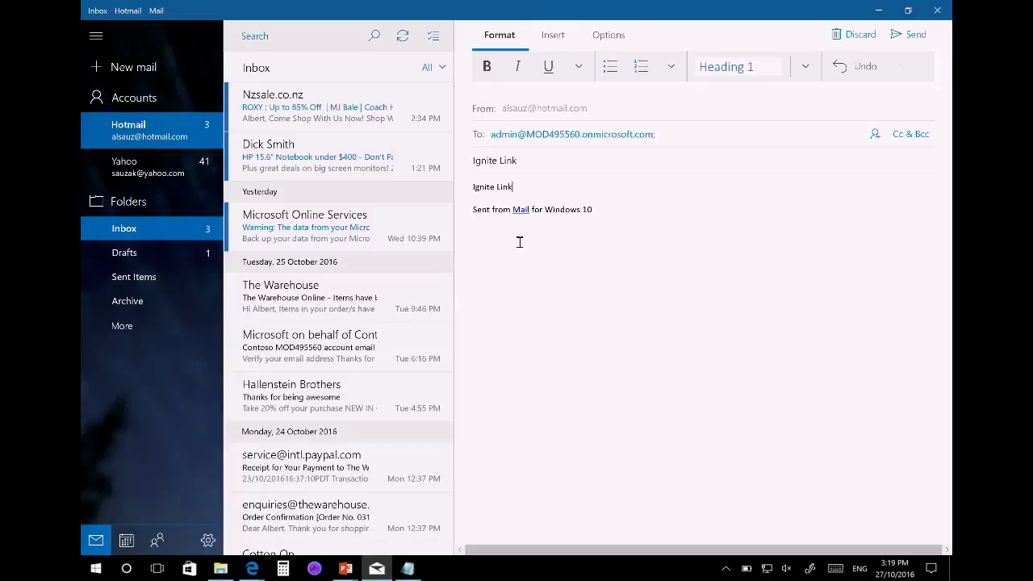
double_click(507, 187)
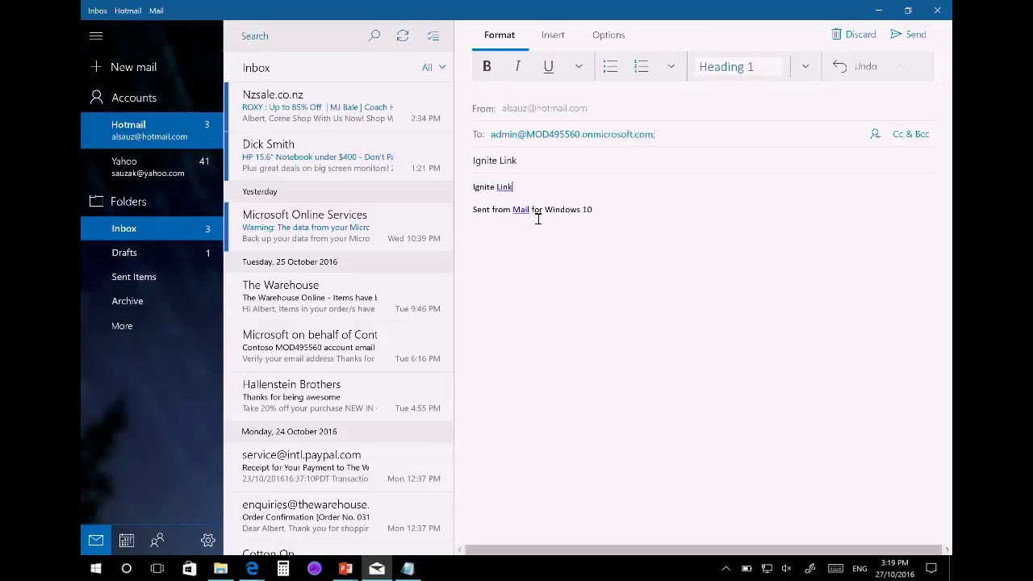
Send the message and open the received "Ignite Link" email in the MOD Administrator's Office 365 Outlook inbox in Edge.
click(912, 34)
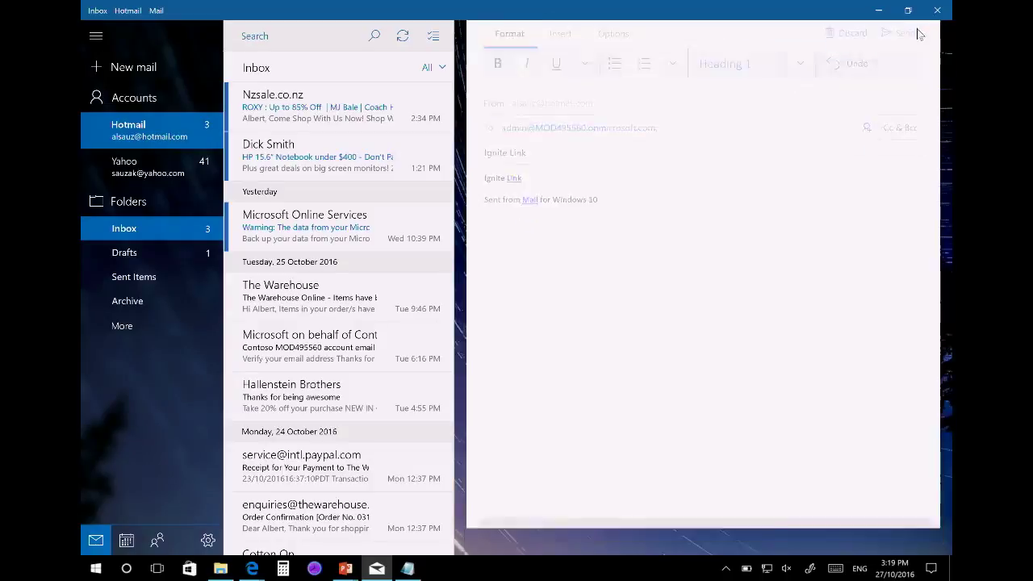
key(alt+Tab)
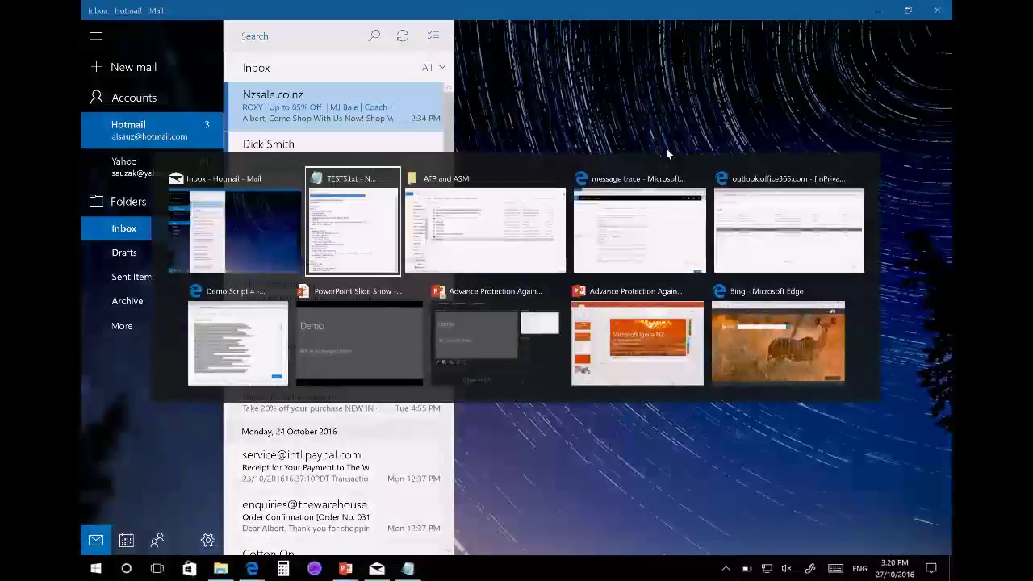
key(alt+Tab)
key(alt+Tab)
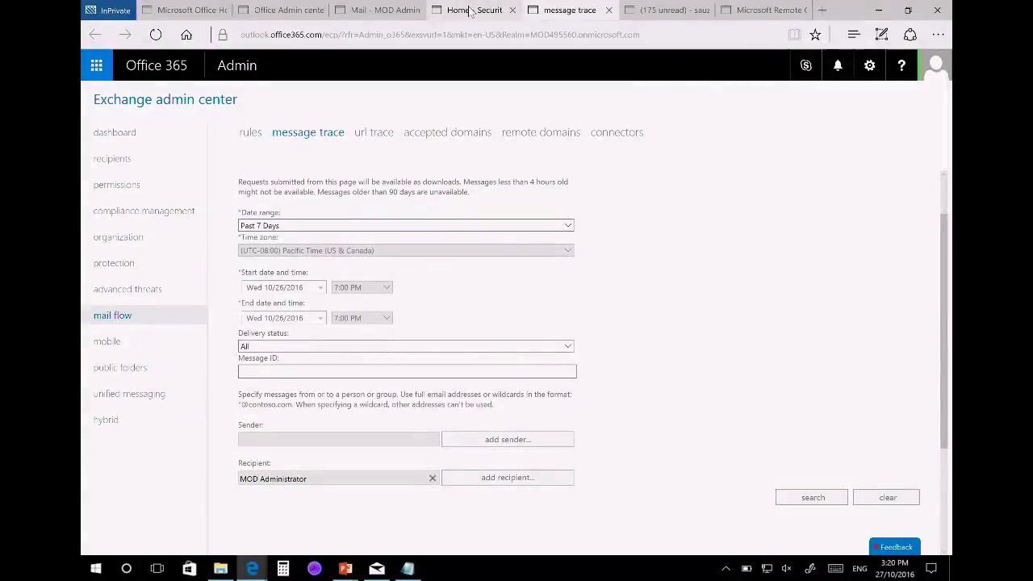
click(379, 10)
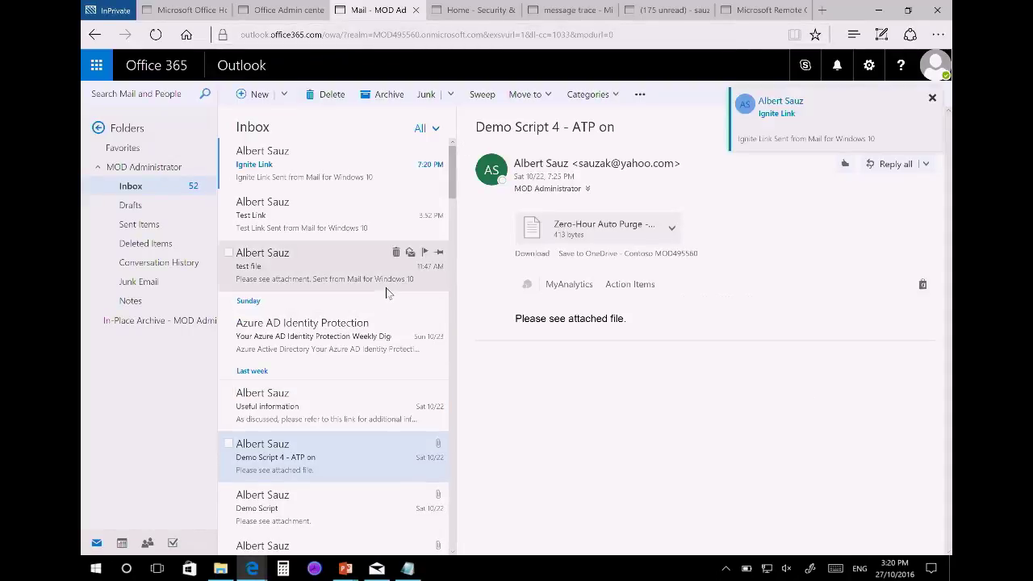
click(296, 210)
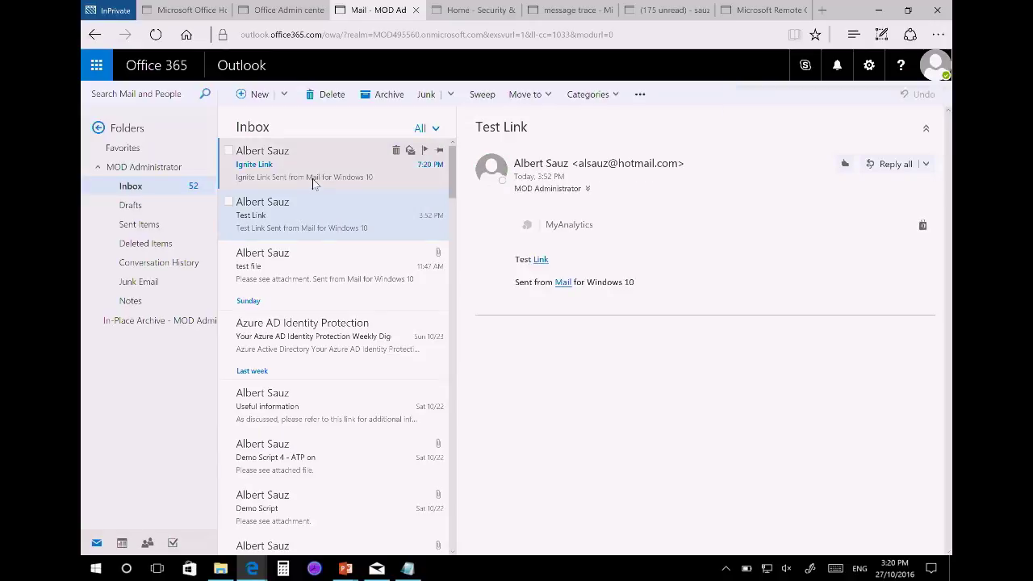
click(312, 179)
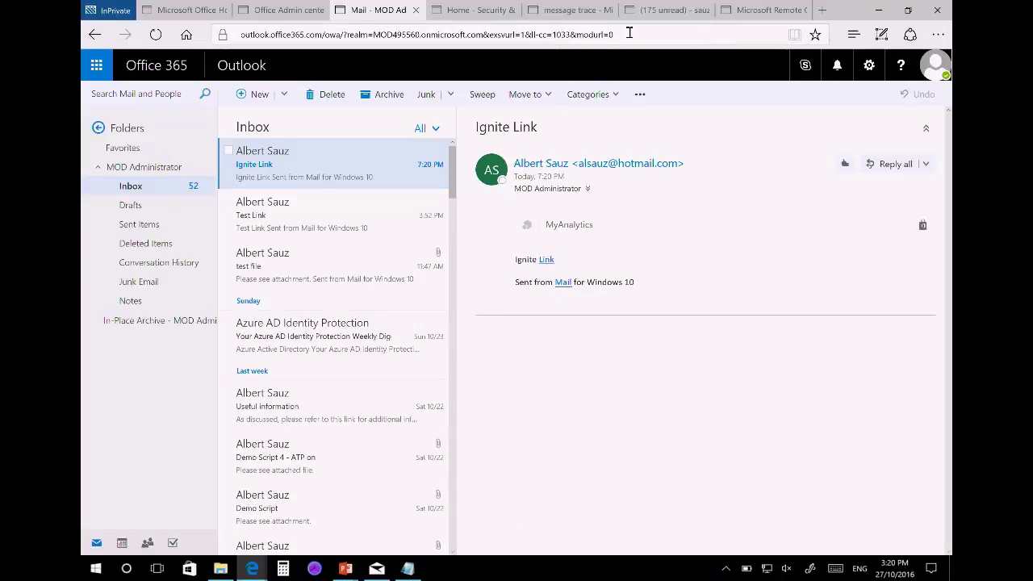
Test the link in the "Ignite Link" email by continuing past the Office 365 malicious website warning, and close its page.
click(546, 262)
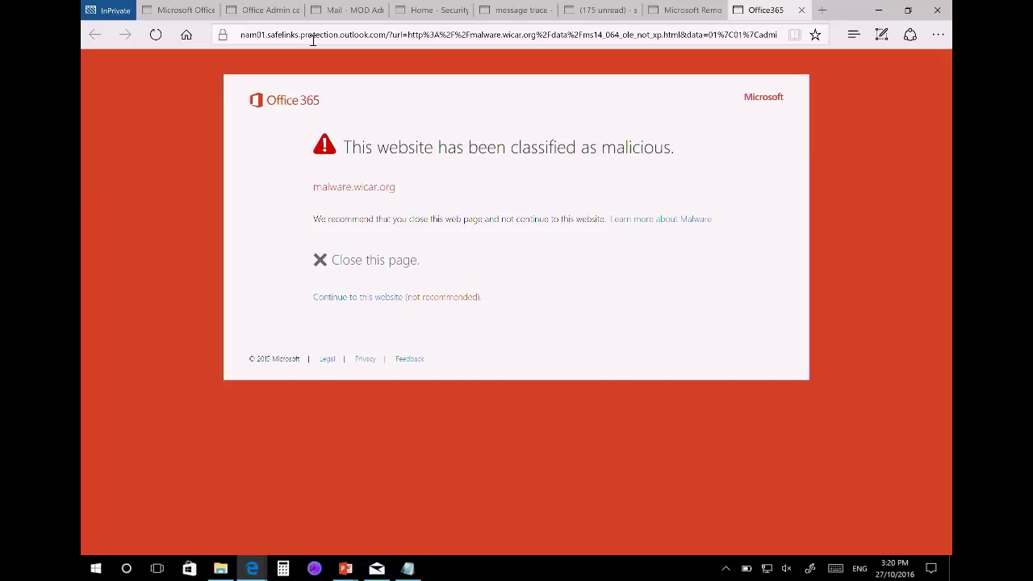
click(400, 297)
click(400, 298)
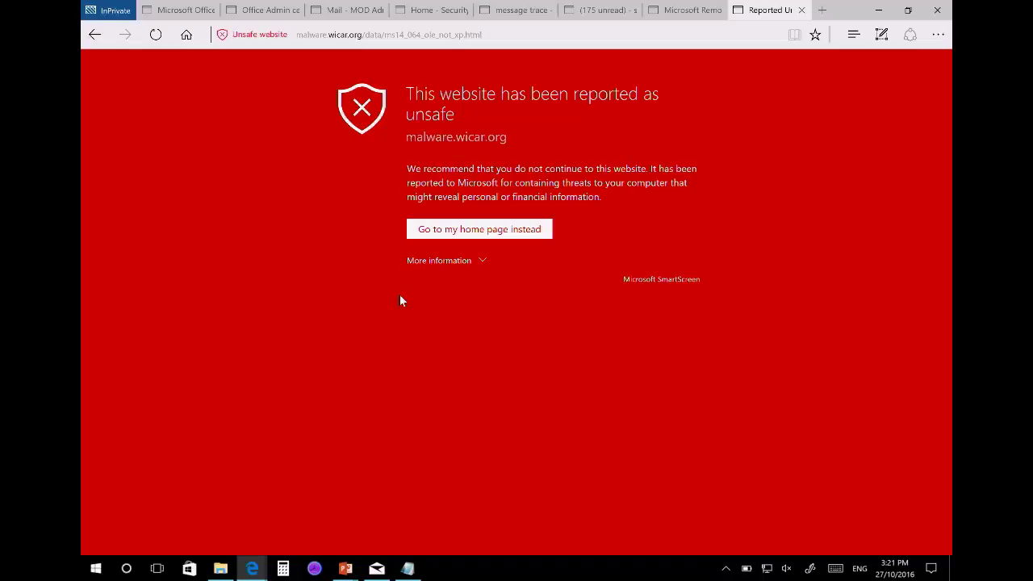
click(801, 11)
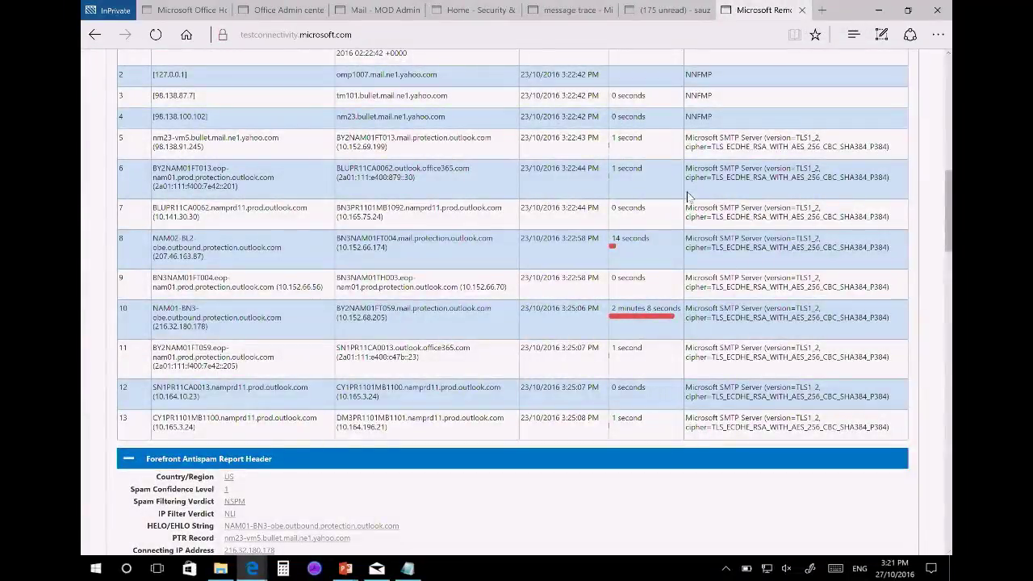
Open the URL trace in the Exchange admin center and set its date range to Past 7 Days.
mouse_move(568, 20)
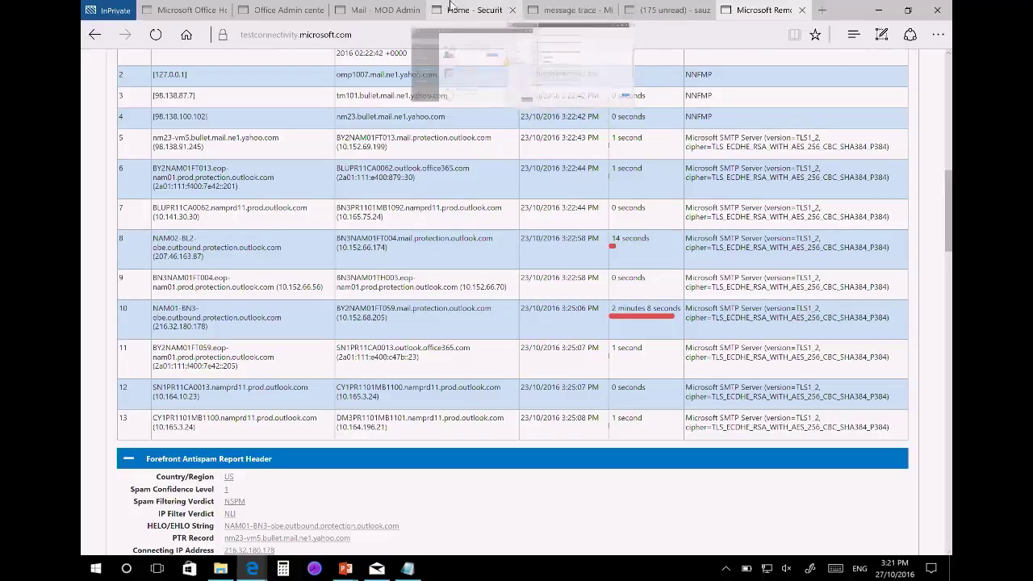
click(376, 10)
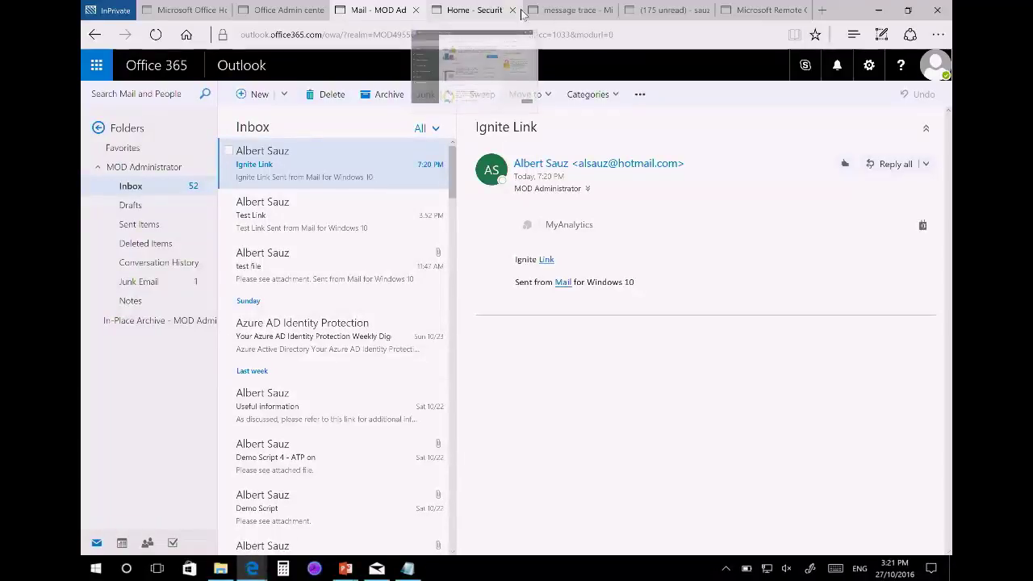
click(565, 10)
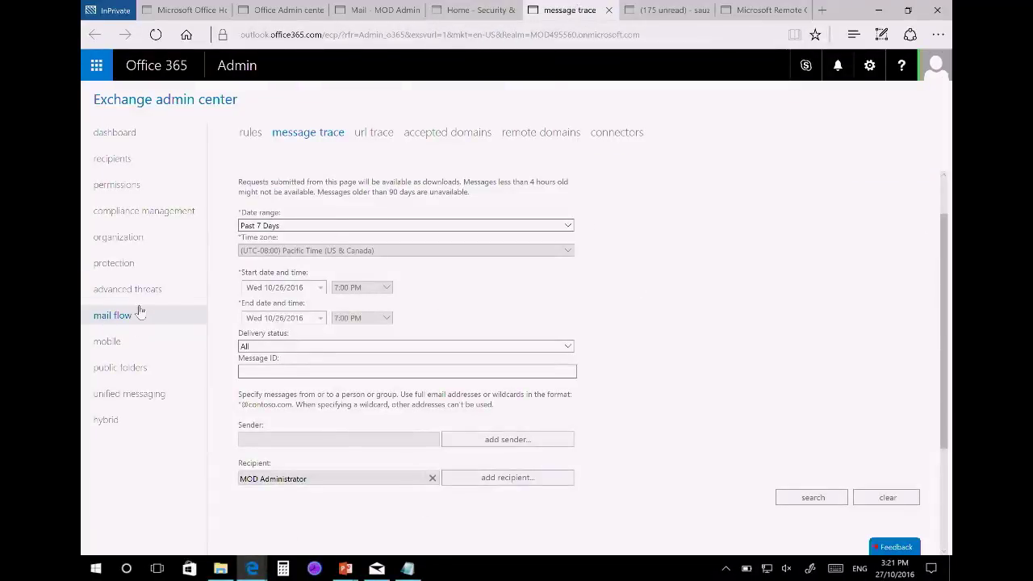
click(376, 142)
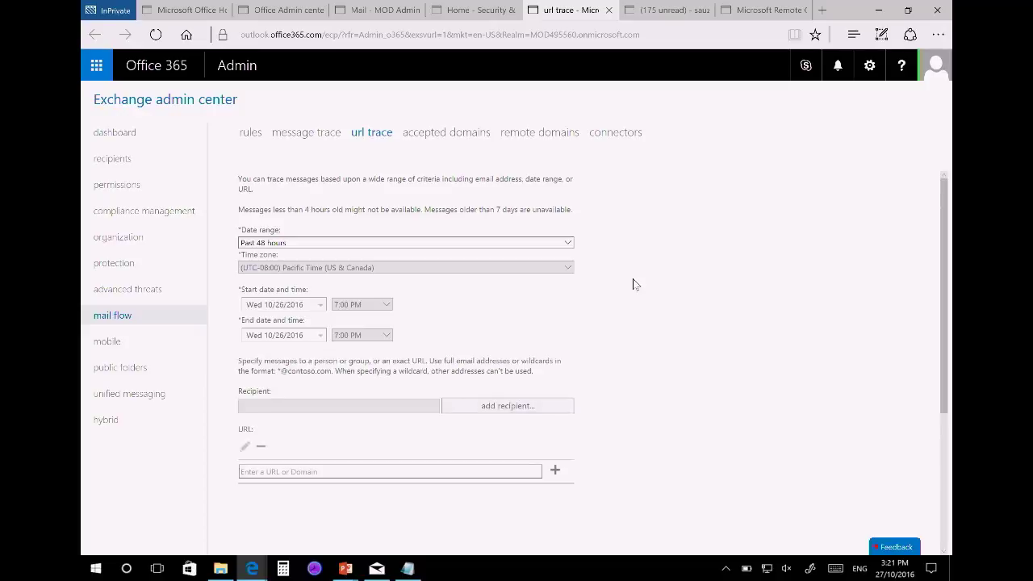
click(545, 247)
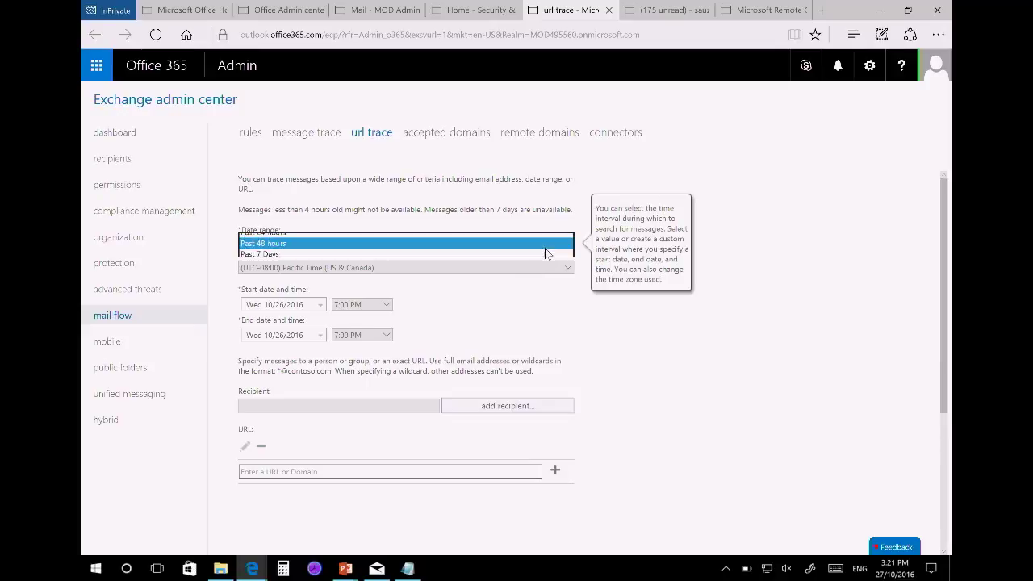
click(494, 255)
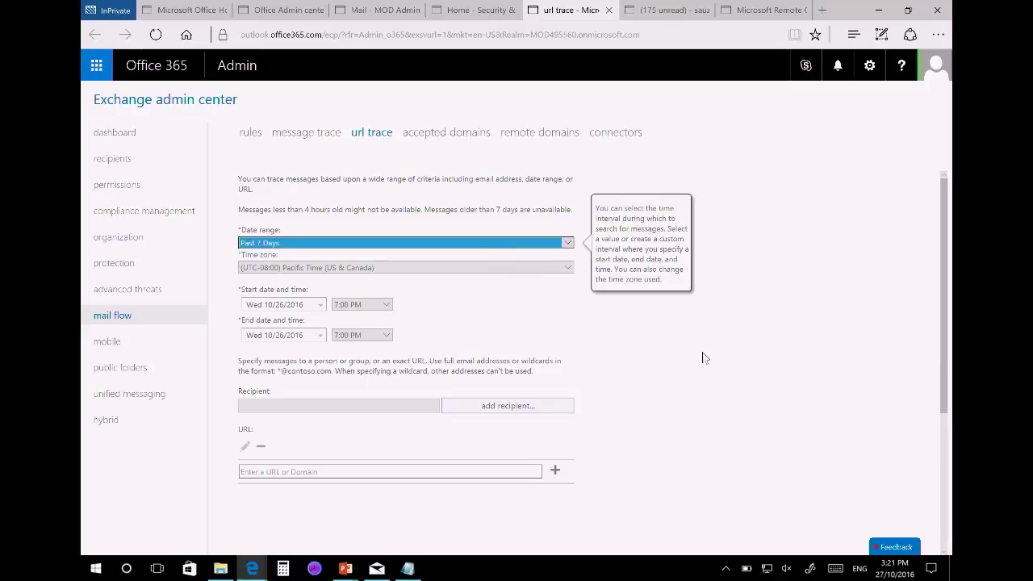
Add MOD Administrator as the recipient of the URL trace.
click(484, 406)
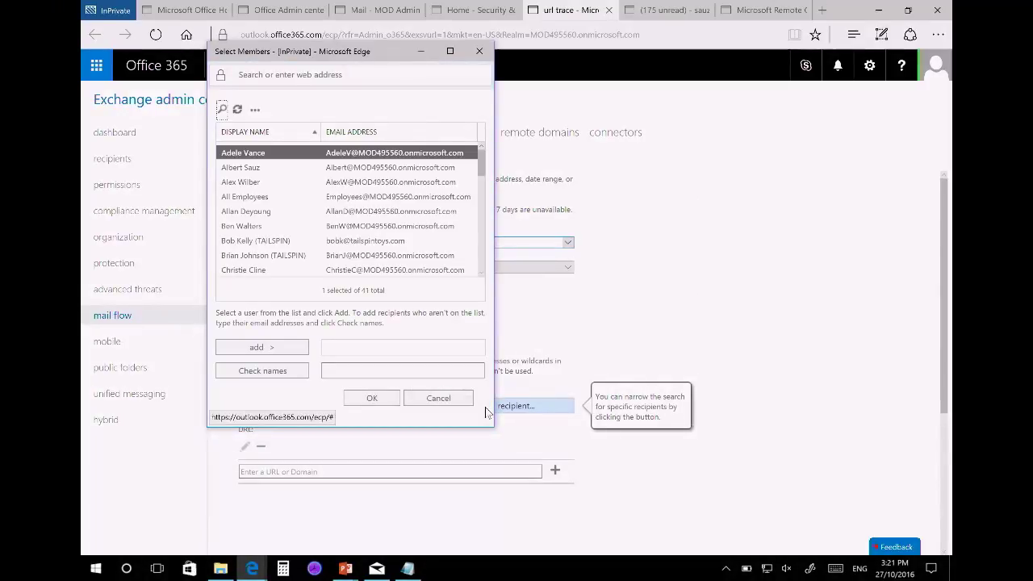
scroll(351, 210, down, 5)
scroll(351, 210, down, 3)
click(250, 166)
click(242, 249)
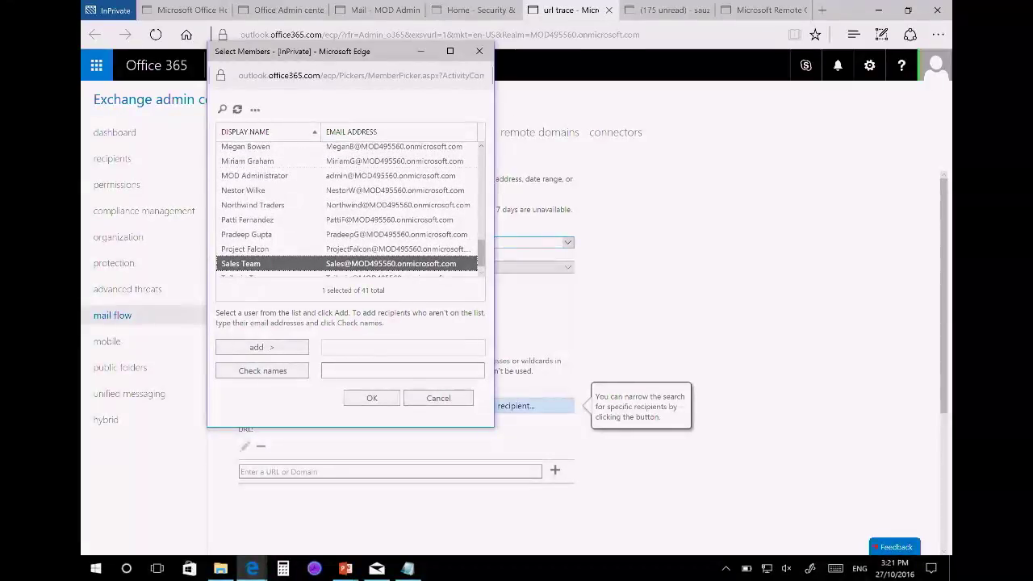
double_click(273, 177)
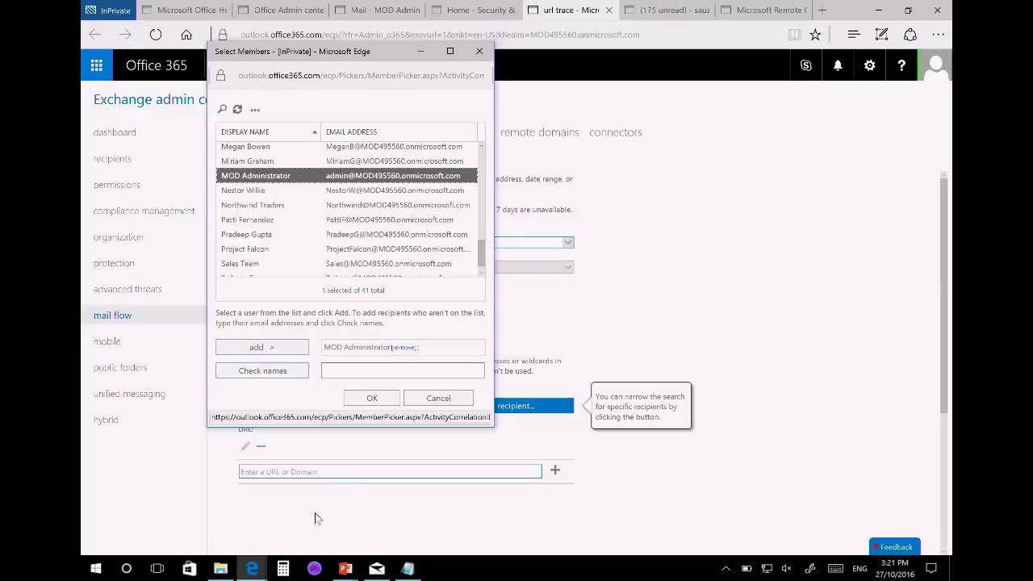
click(371, 398)
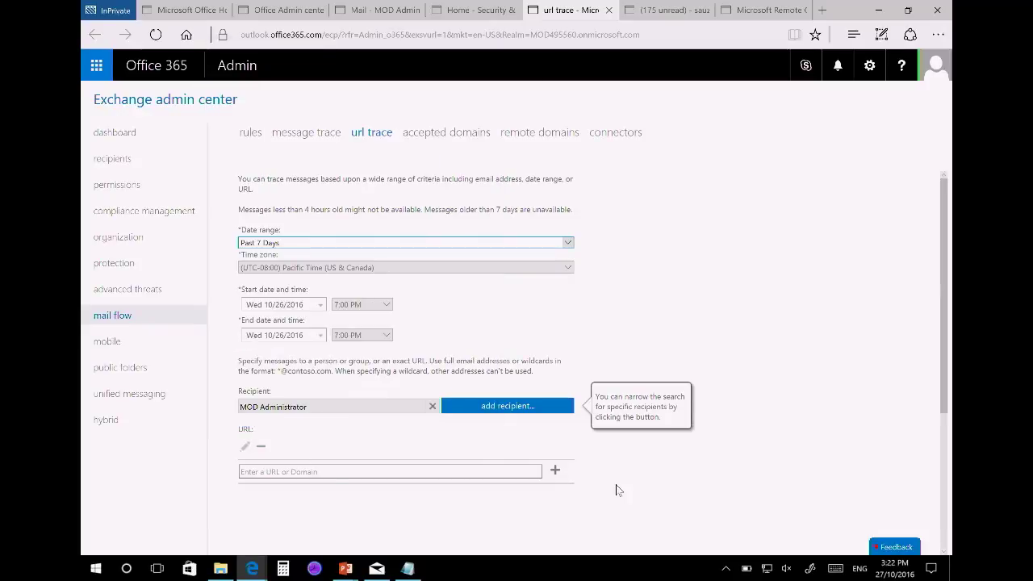
Run the URL trace and examine the click times, URLs, Blocked and Clicked Through values, including the 10/26/2016 10:53:18 PM entry.
scroll(833, 395, down, 3)
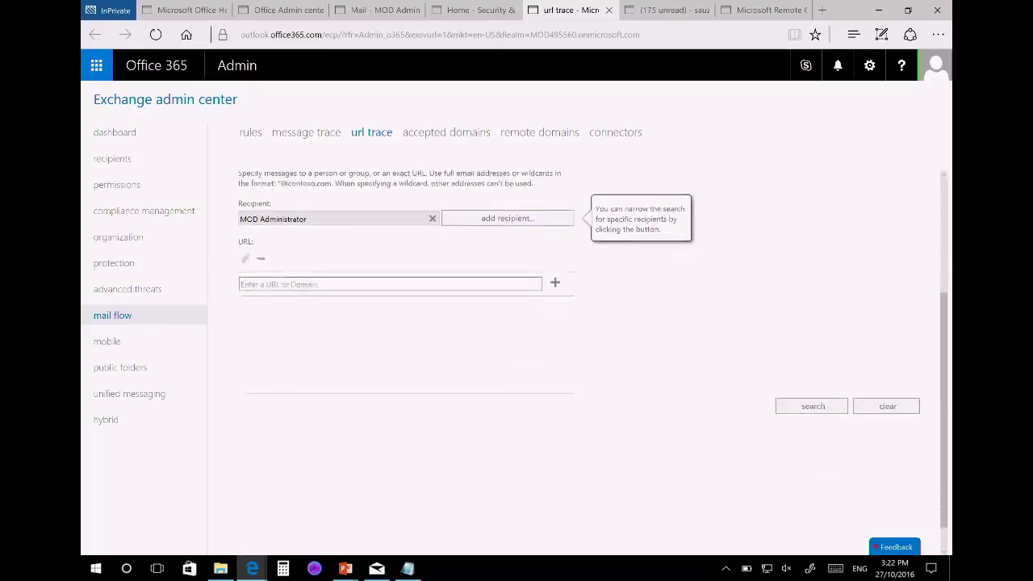
click(834, 395)
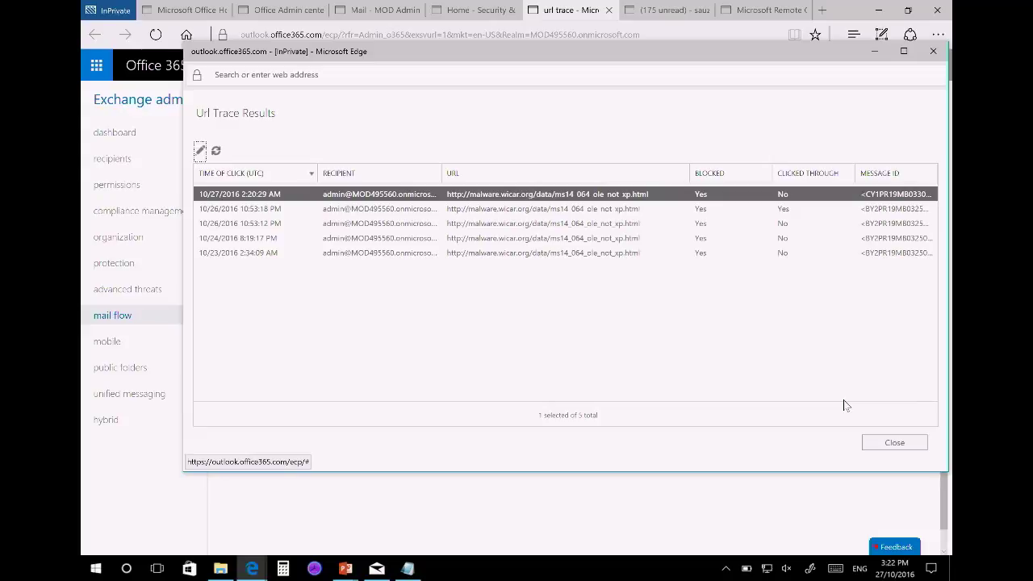
scroll(843, 400, up, 5)
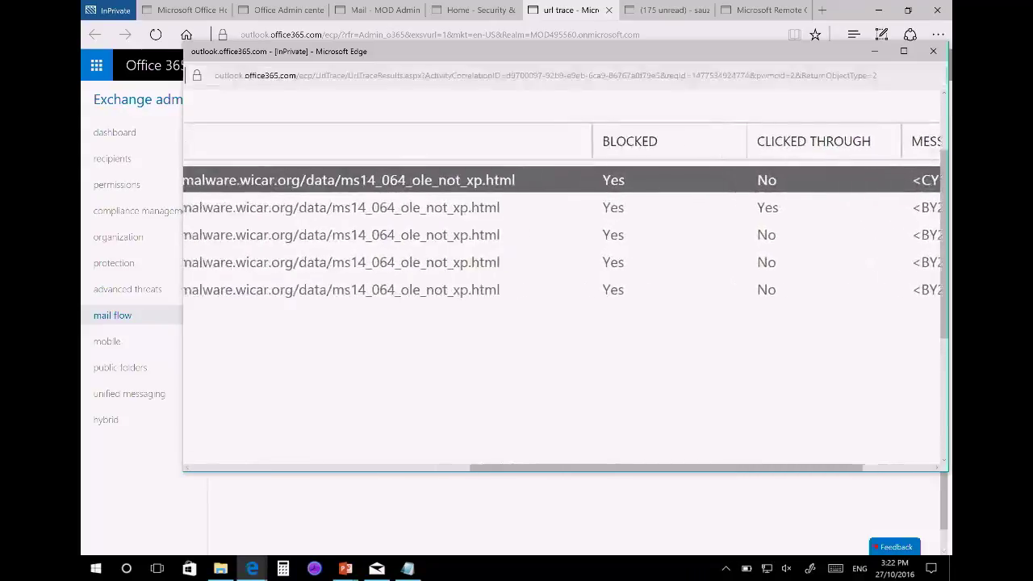
scroll(565, 290, left, 10)
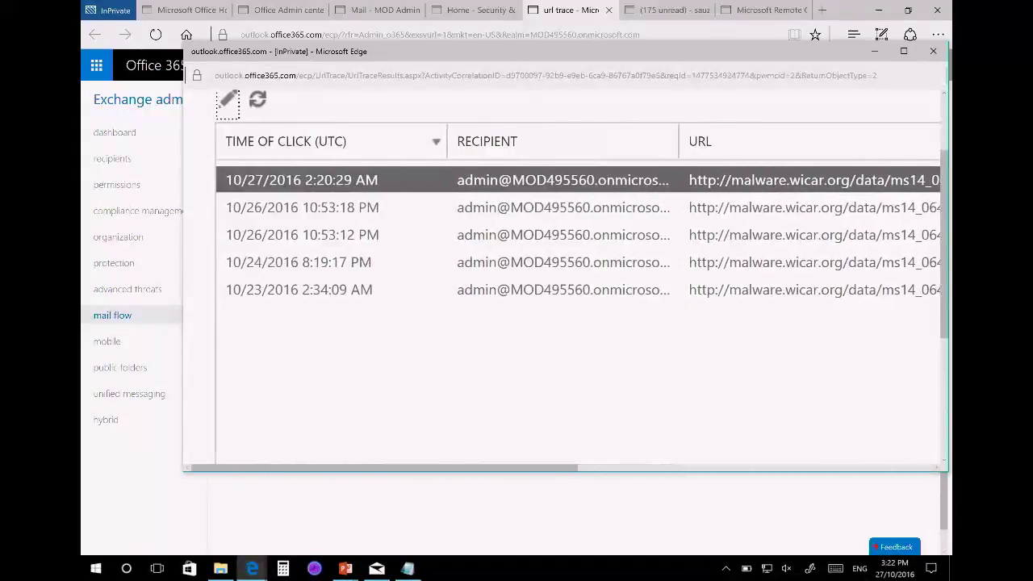
scroll(572, 280, right, 1)
click(564, 208)
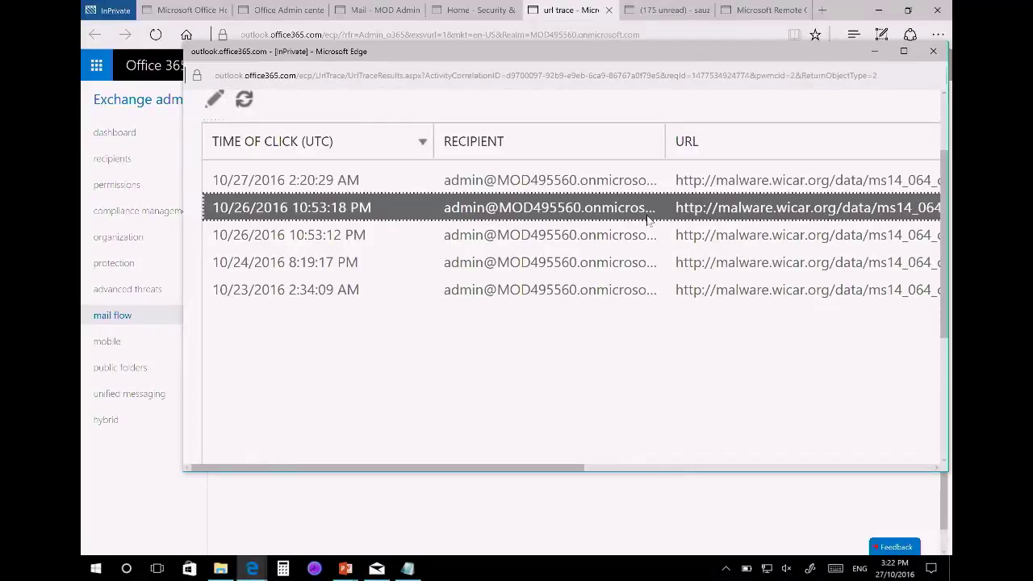
scroll(565, 291, right, 6)
scroll(565, 291, right, 10)
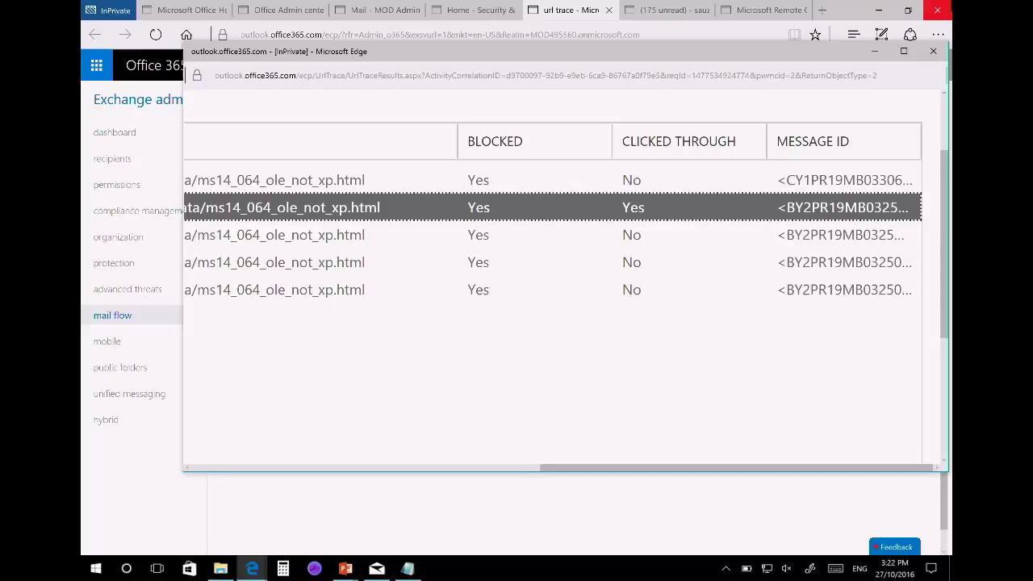
click(933, 51)
click(937, 34)
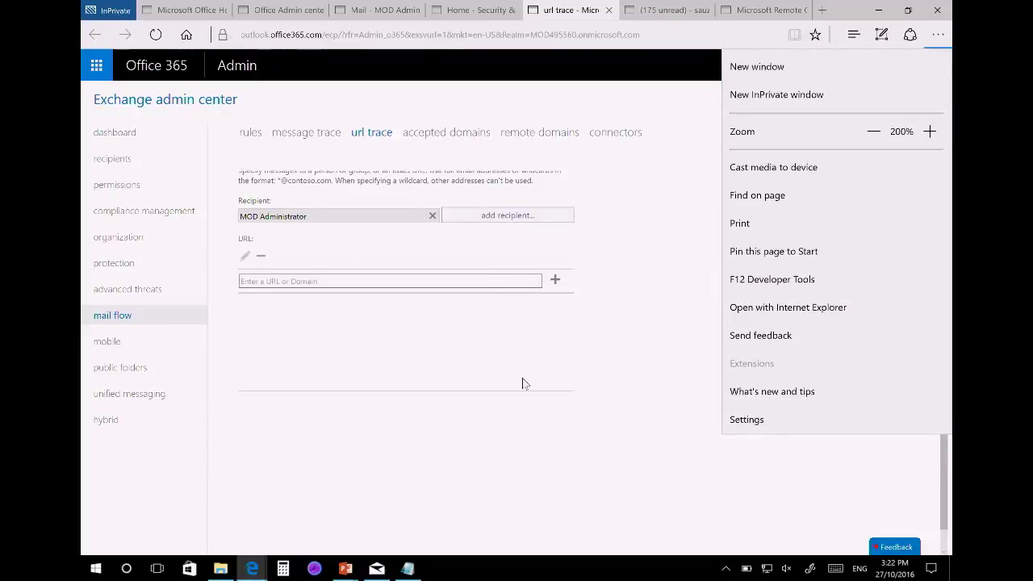
click(522, 378)
Switch to the PowerPoint slide show and advance from the Demo slide through the policy slide to "Safe Attachments - Reports".
key(alt+Tab)
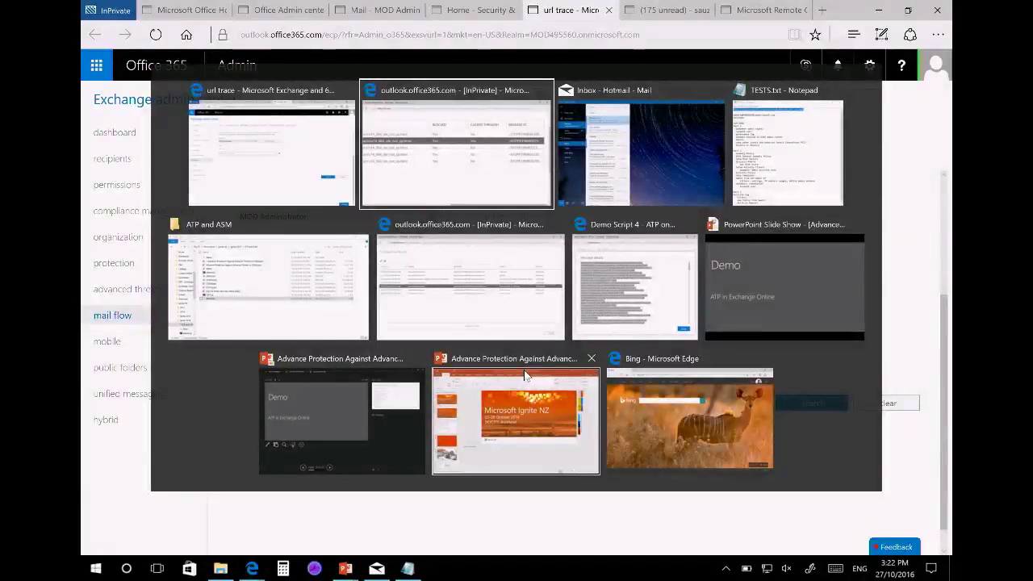
key(alt+Tab)
key(alt+Tab)
key(alt+Tab)
key(alt+Tab)
key(alt+Tab)
key(alt+Tab)
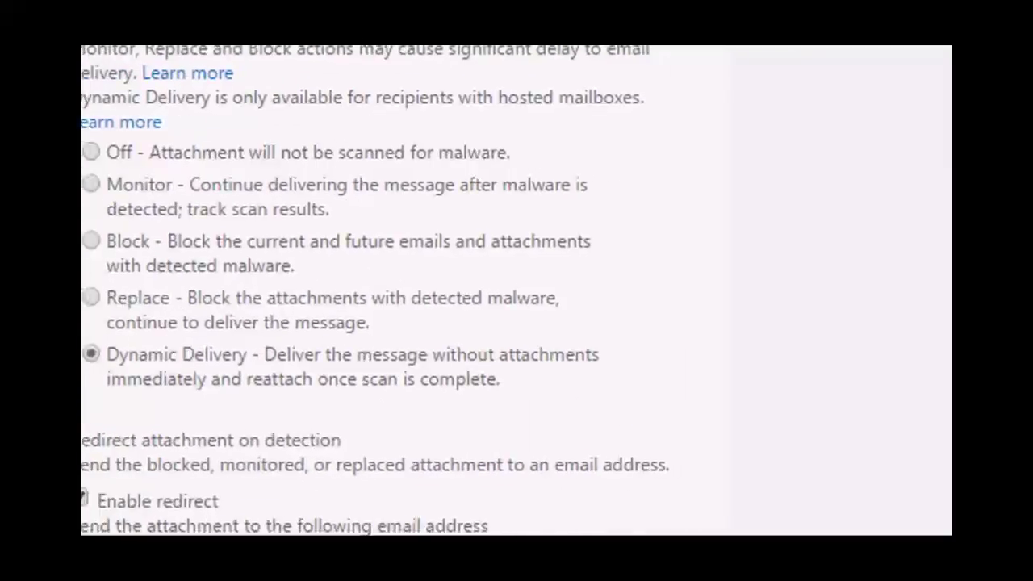
scroll(516, 290, down, 1)
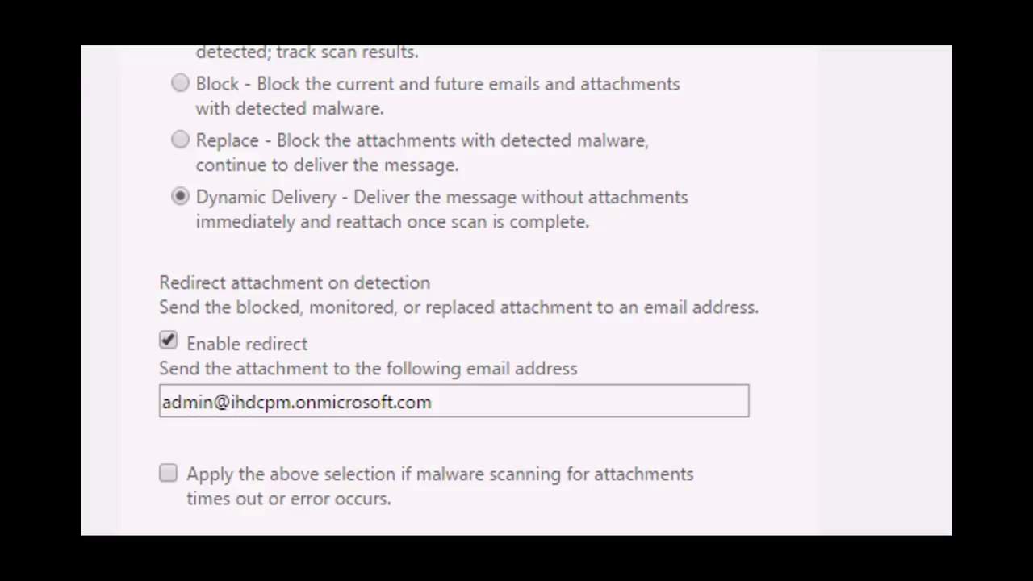
scroll(516, 290, down, 1)
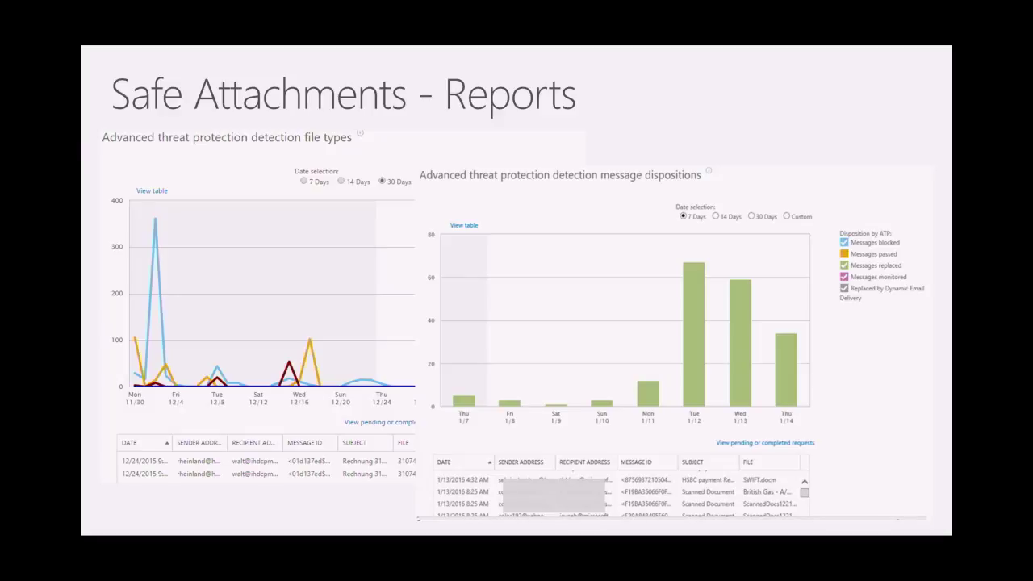
Restart the slide show from the "Safe Attachments - Reports" slide and set the screen projection to Duplicate.
key(Escape)
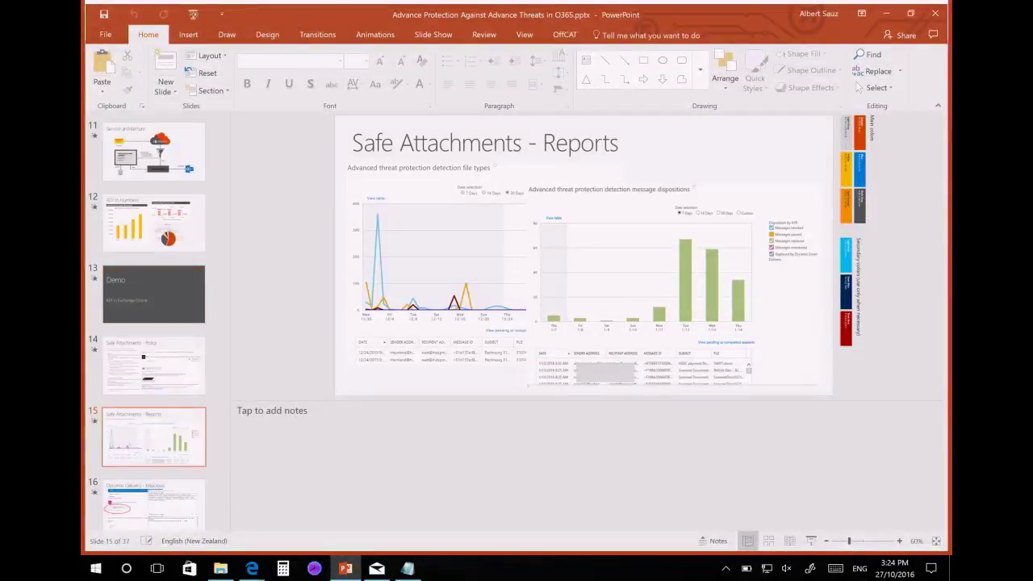
click(811, 540)
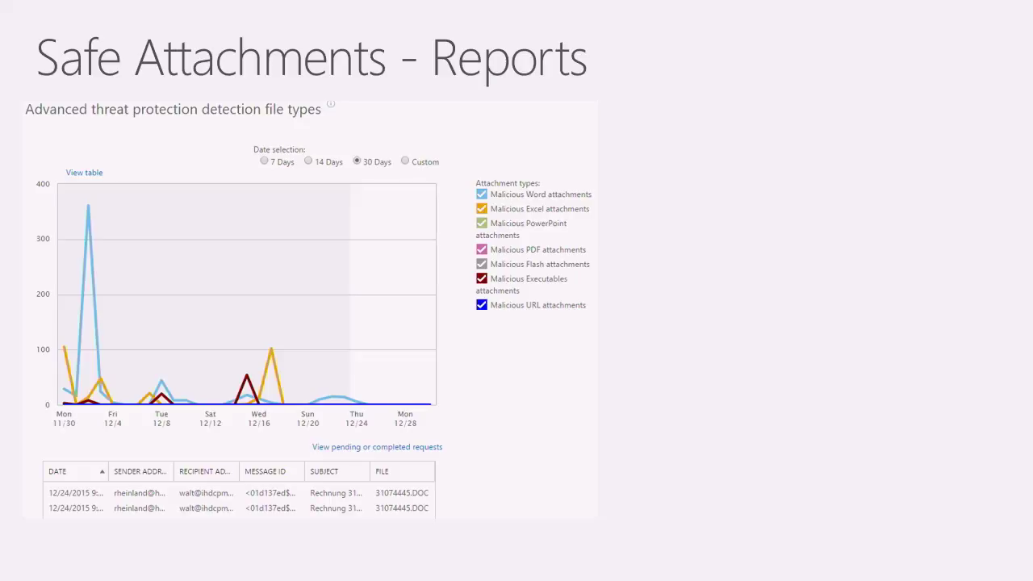
key(super+p)
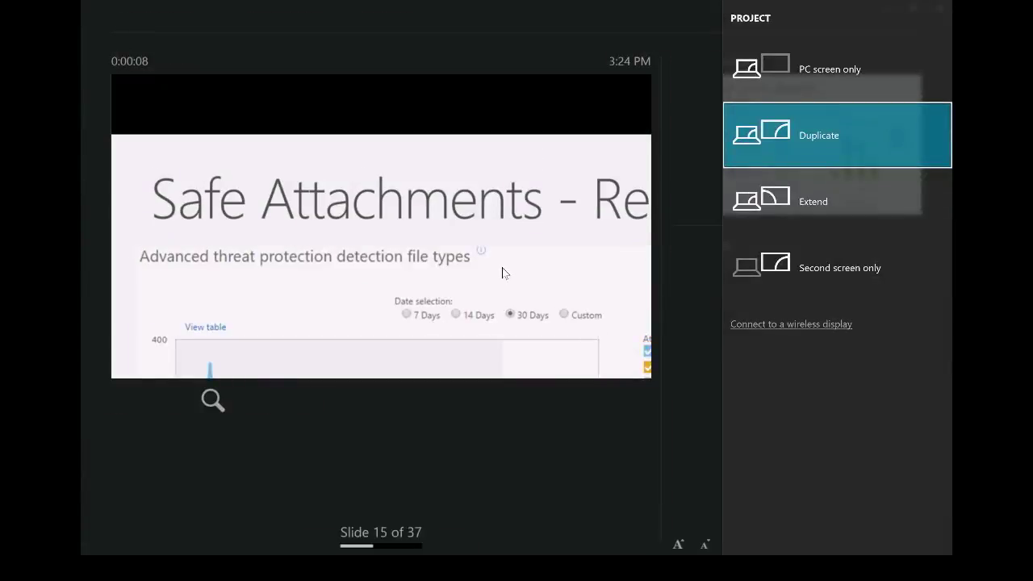
Return to the running slide show and advance it to the "Dynamic Delivery - Malicious" slide.
key(alt+Tab)
key(alt+Tab)
key(Right)
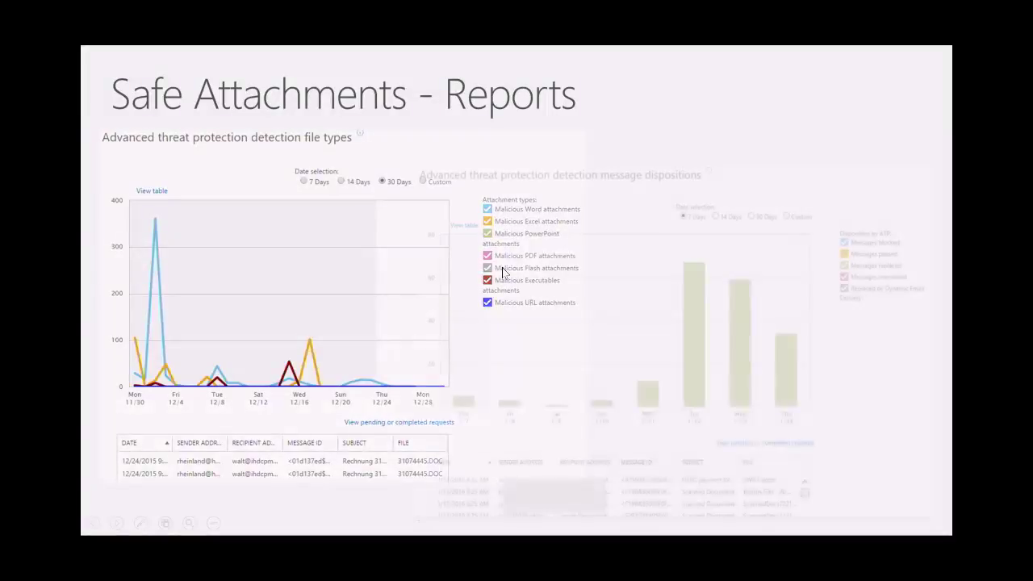
key(Right)
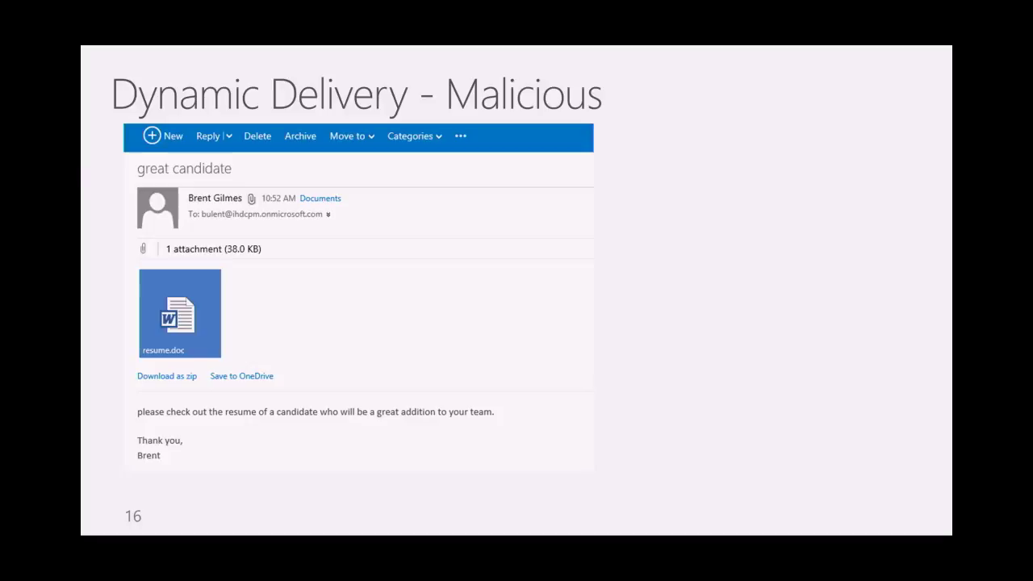
Advance the slide show through the "Dynamic Delivery - Malicious" slide's attachment and notice examples to the "Dynamic Delivery - Clean" slide.
key(Right)
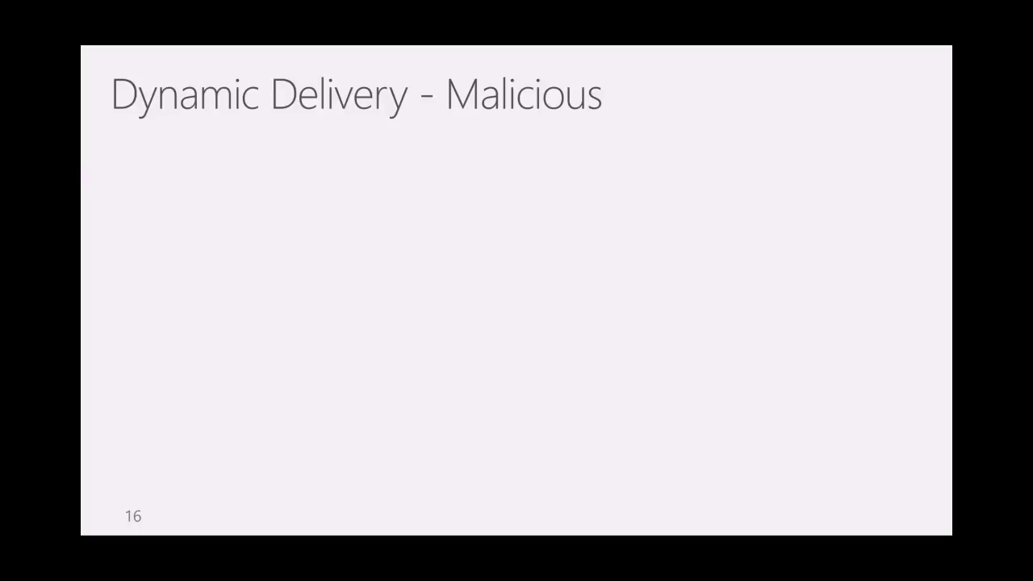
key(Right)
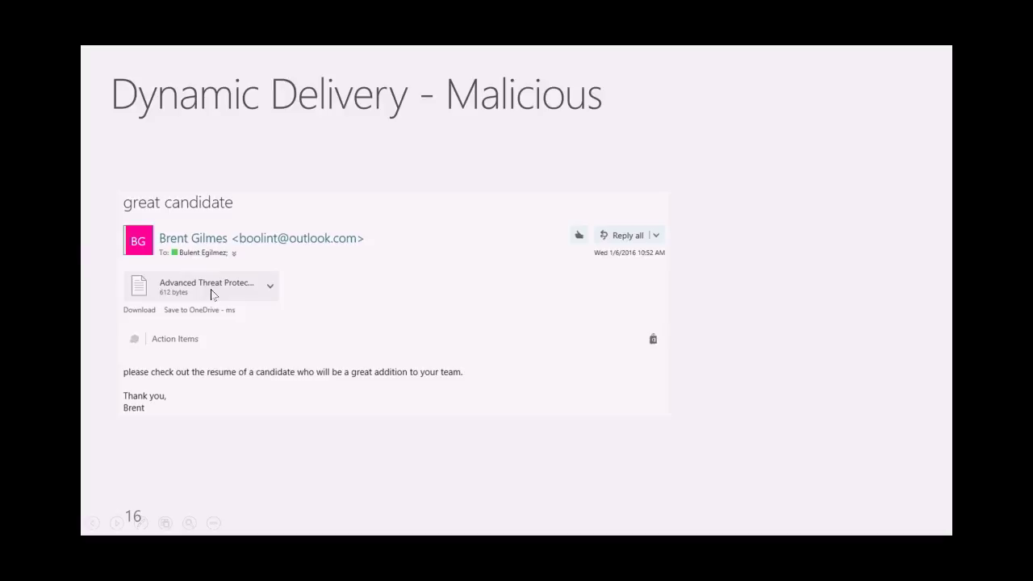
key(Right)
key(Right)
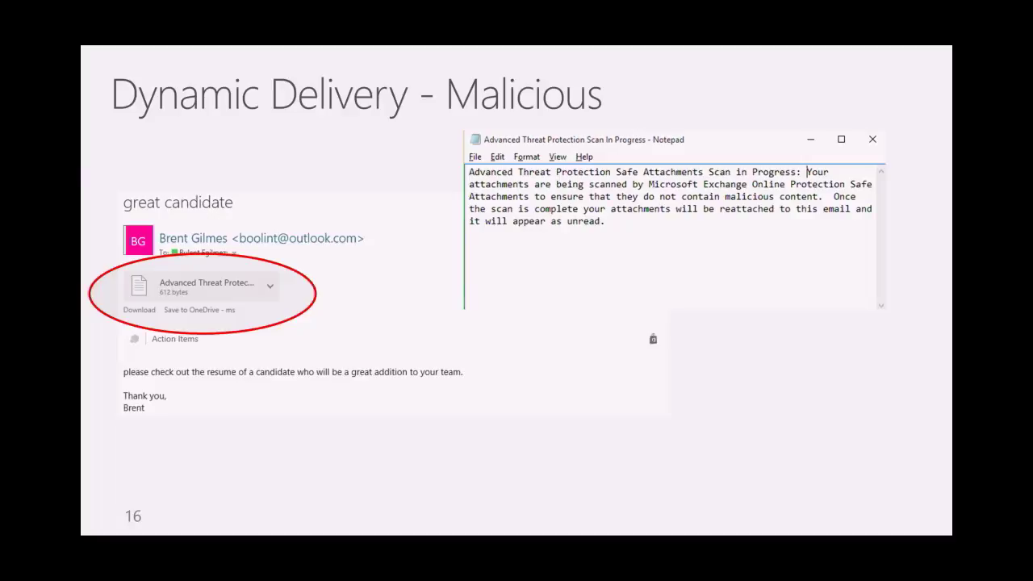
key(Right)
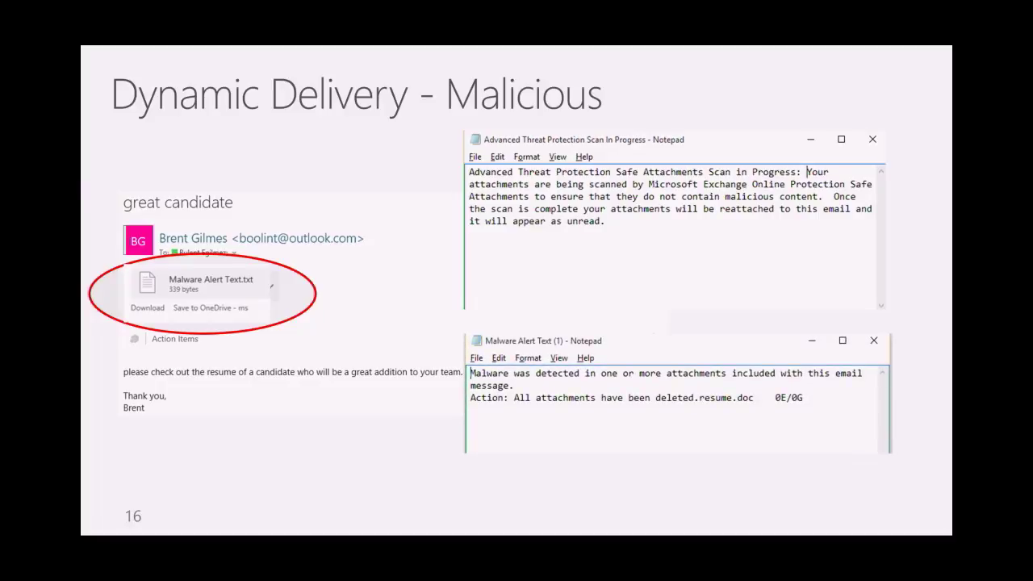
key(Right)
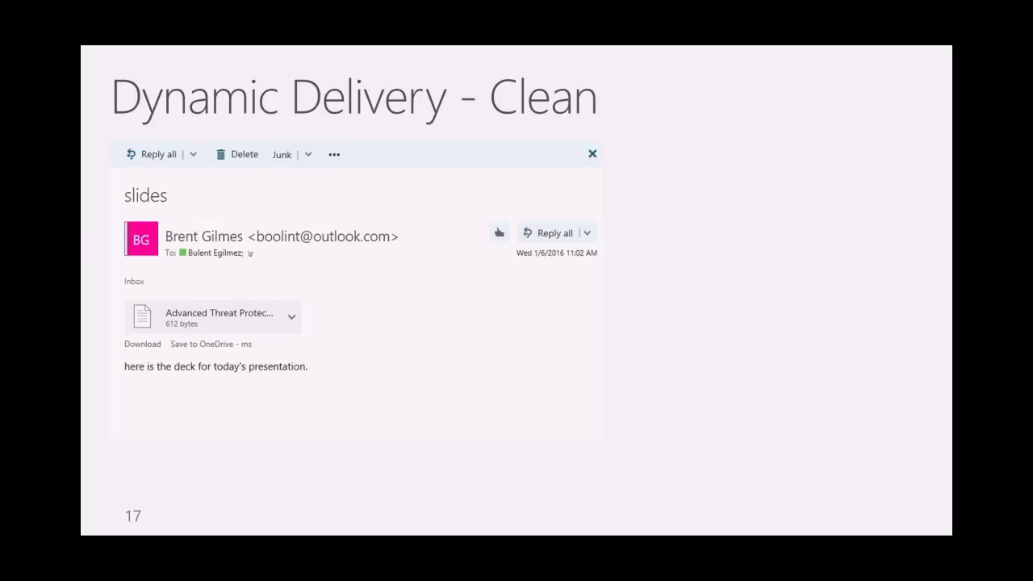
Reveal the scan-in-progress notice and the reattached ATP for E5.pptx message on the "Dynamic Delivery - Clean" slide.
key(Right)
key(Right)
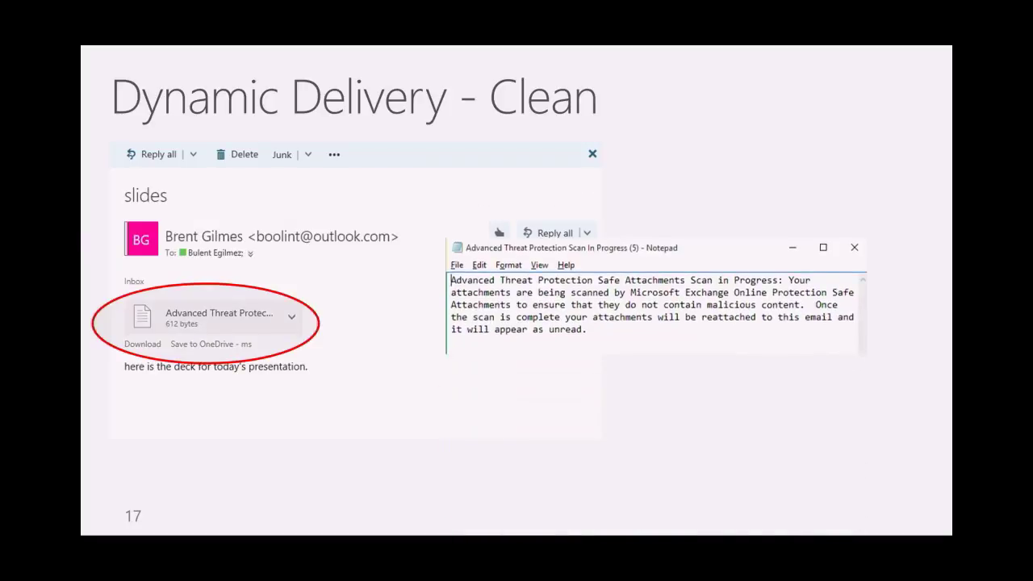
key(Right)
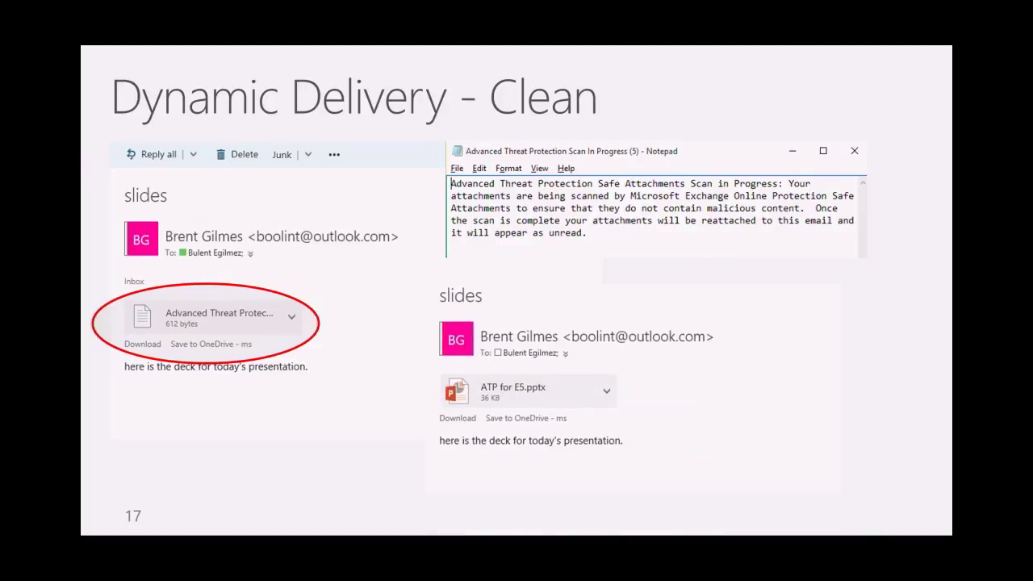
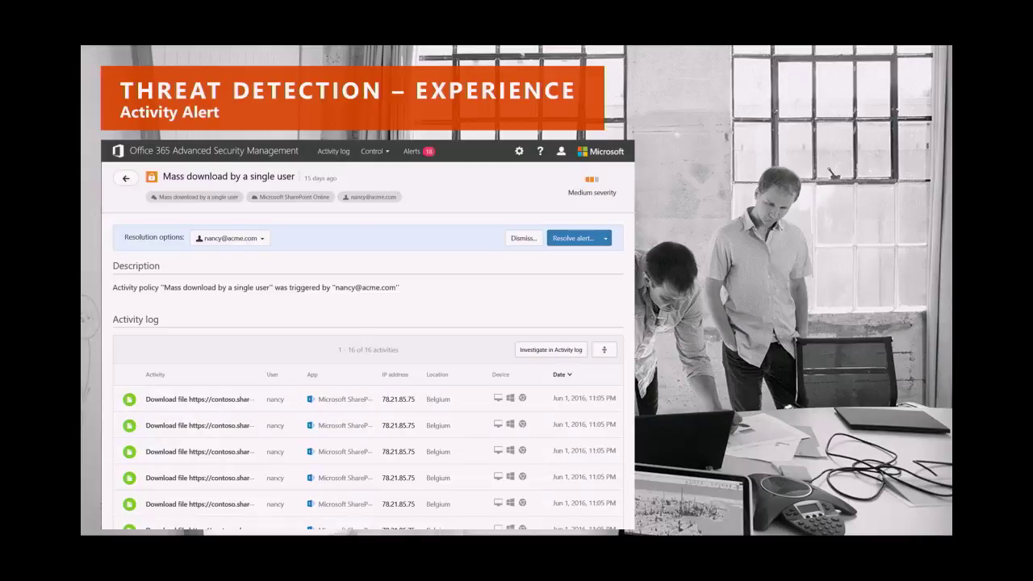
key(Escape)
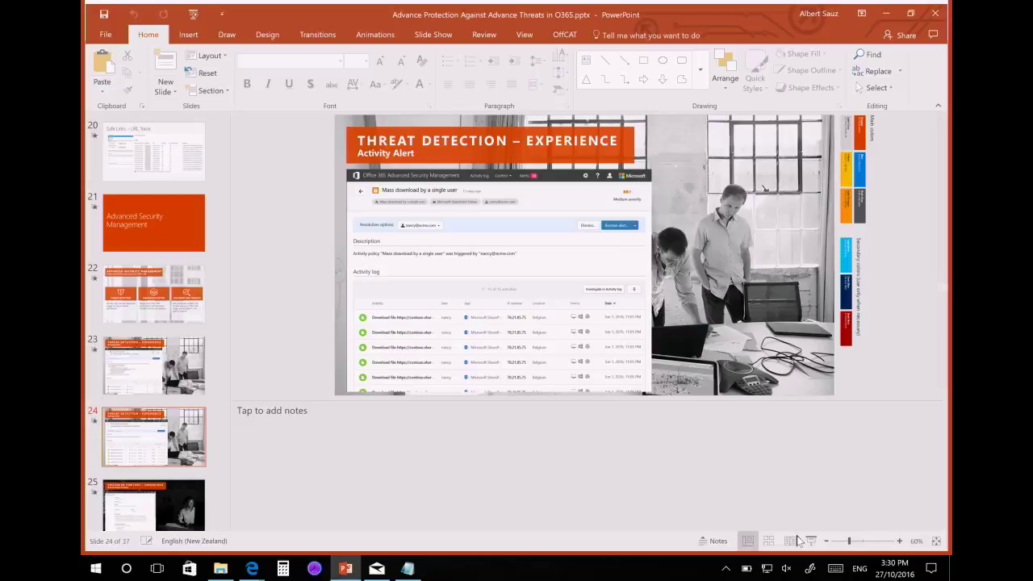
click(811, 541)
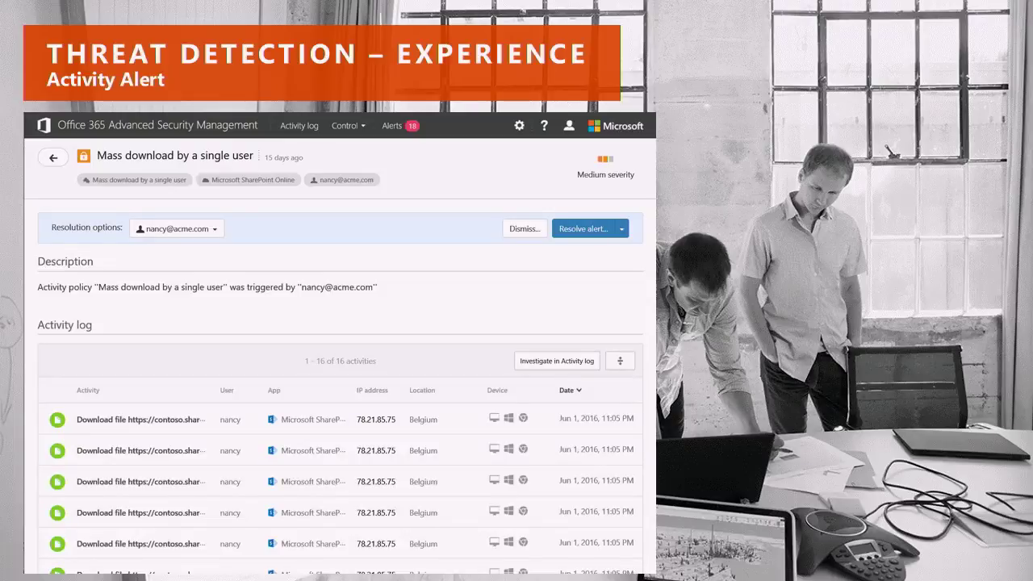
key(super+p)
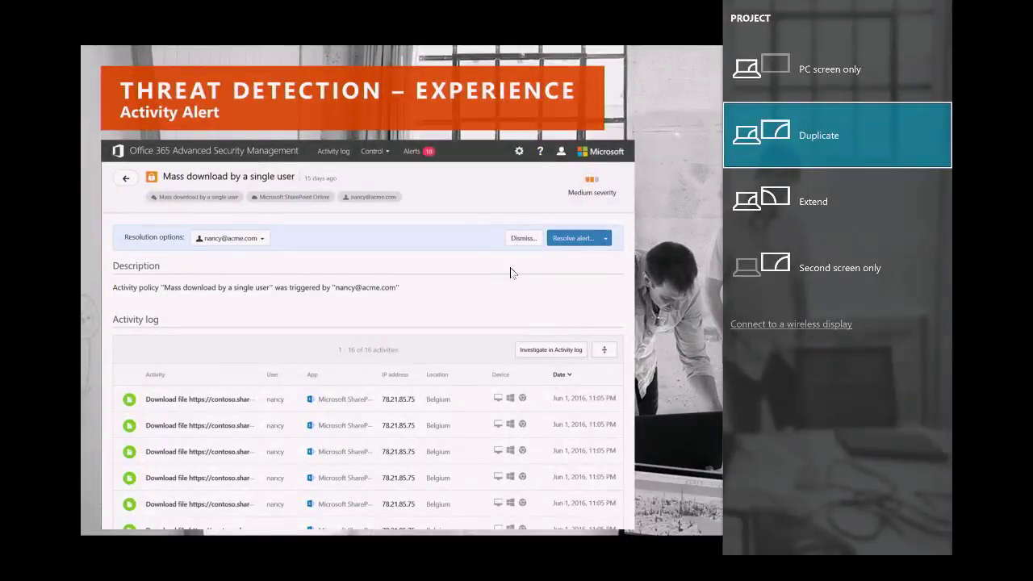
key(Escape)
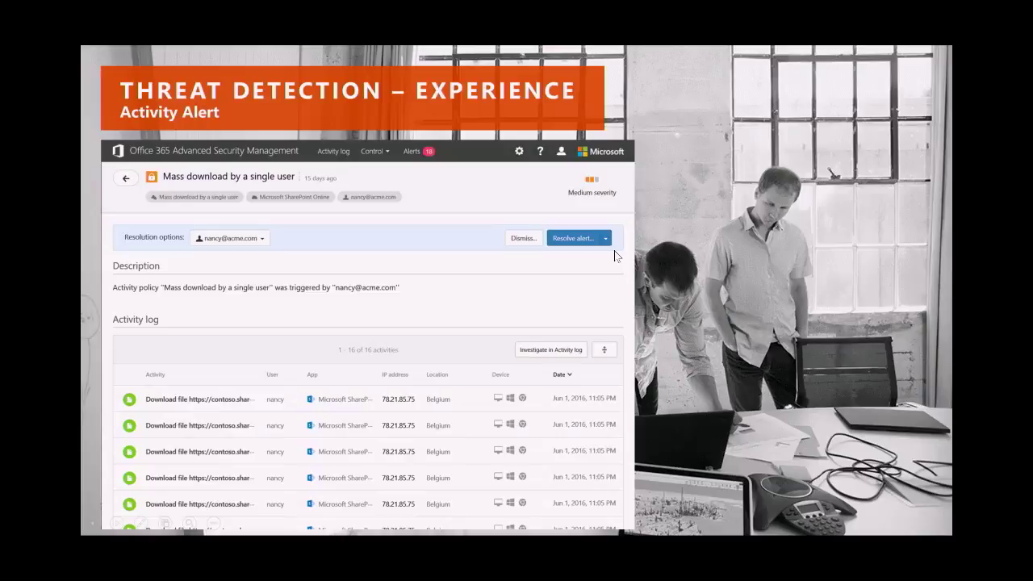
key(Escape)
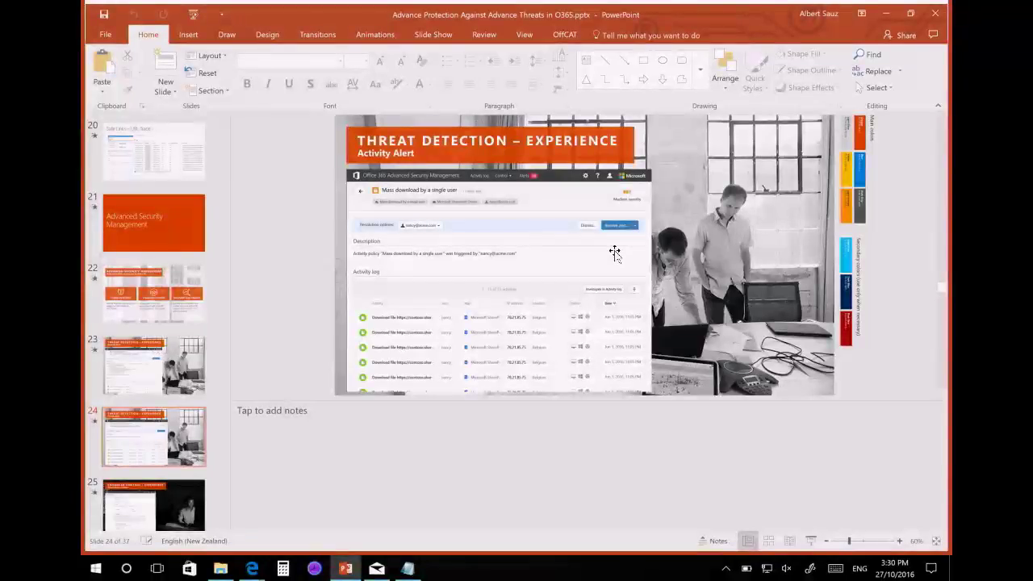
Restart the slide show from the "Threat Detection – Experience" slide with Duplicate projection and advance it to the "ASM in Office 365" Demo slide.
click(811, 541)
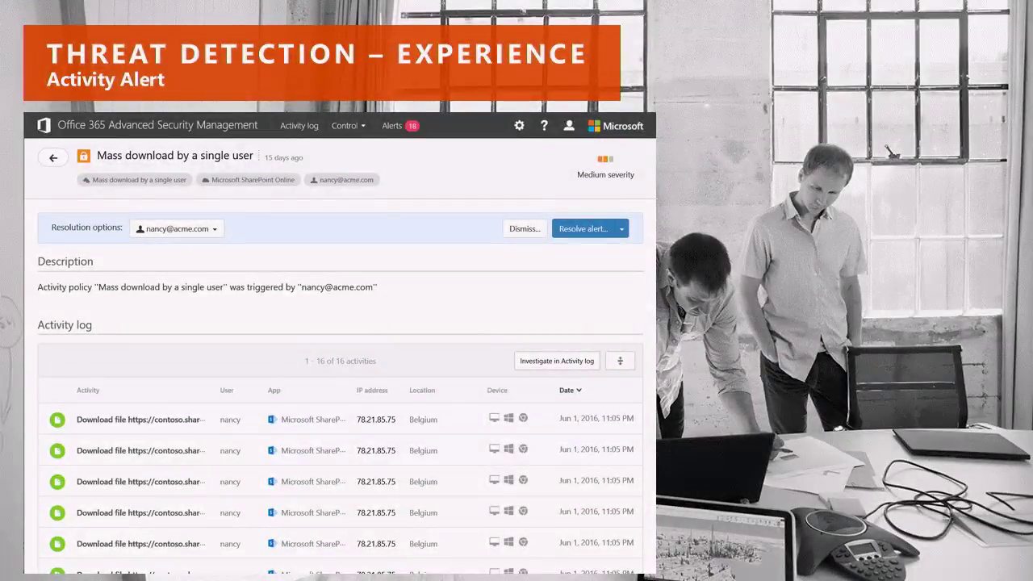
key(super+p)
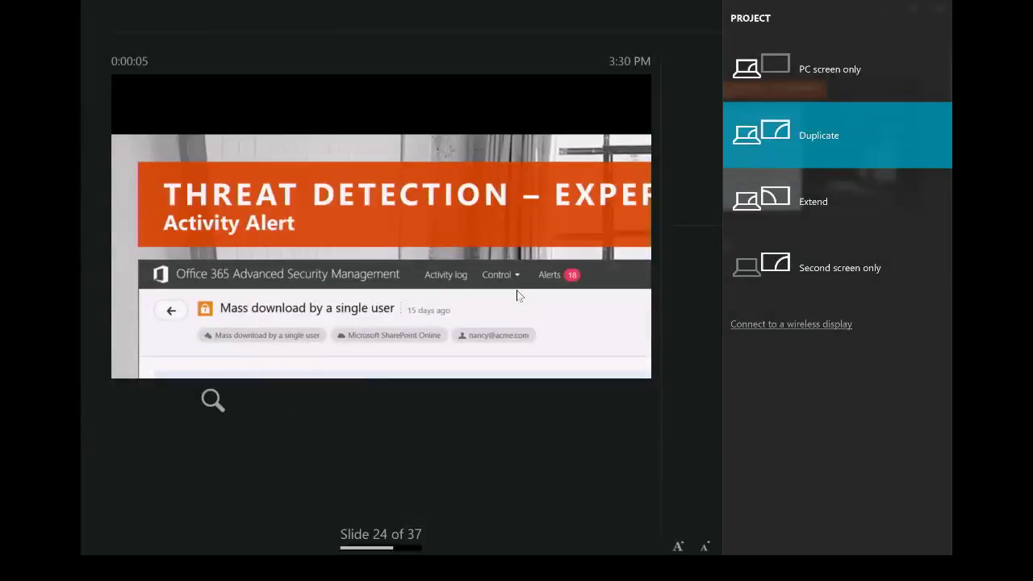
key(super+Tab)
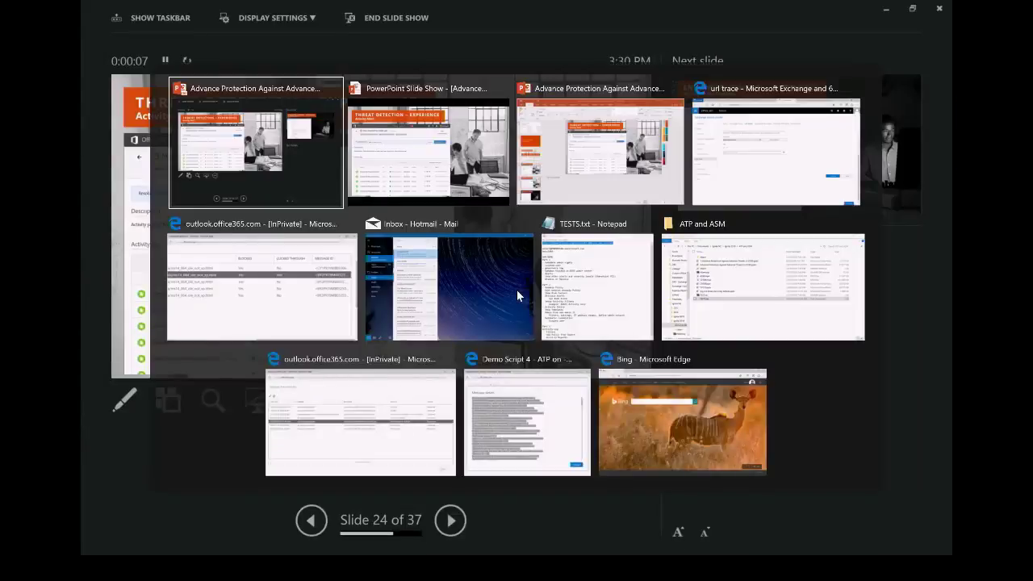
key(Right)
key(Return)
key(Right)
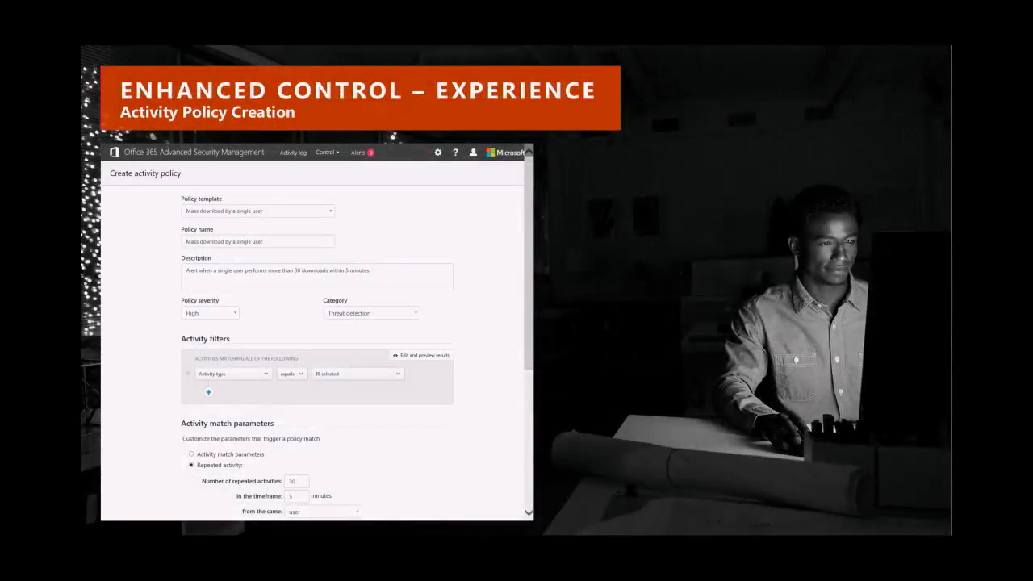
key(Right)
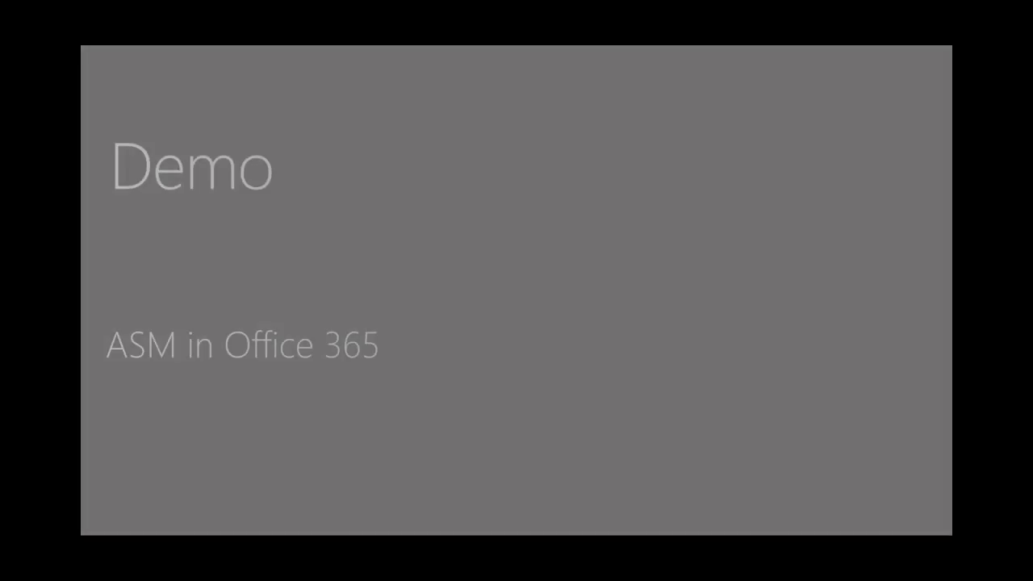
Switch to the InPrivate Edge window and bring up the Office 365 Security & Compliance home page.
key(alt+Tab)
key(alt+Tab)
key(alt+Tab)
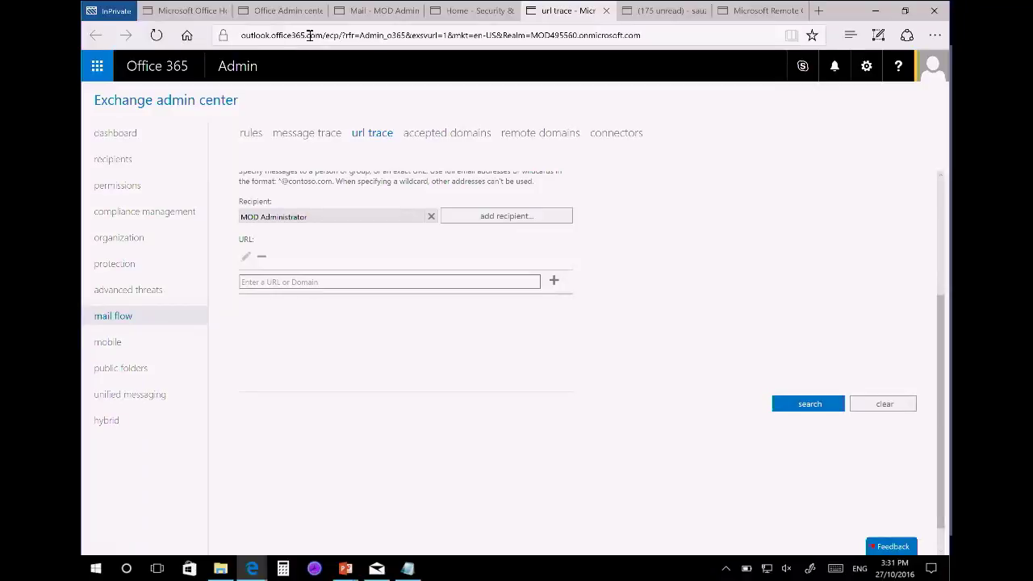
click(175, 13)
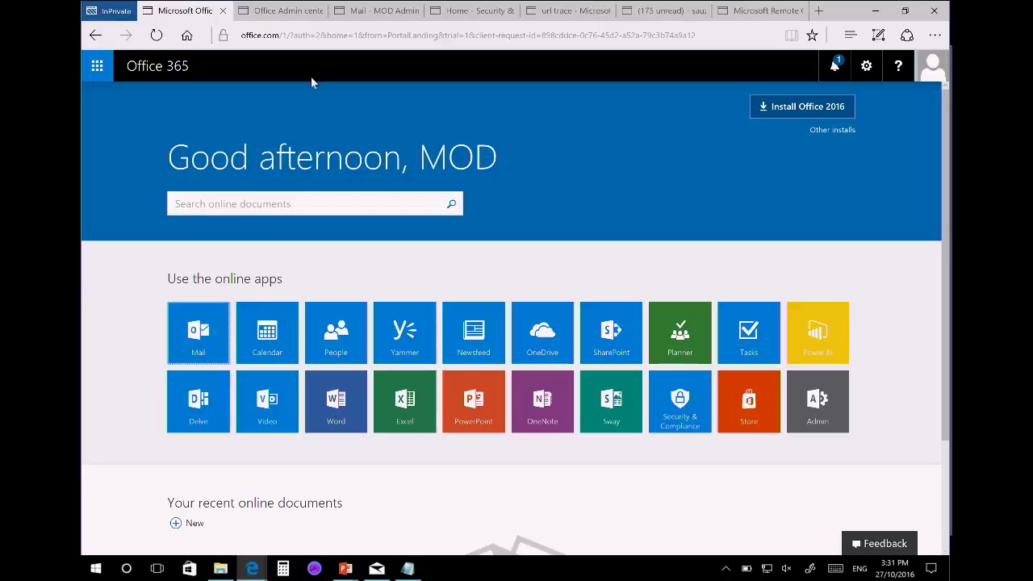
click(277, 18)
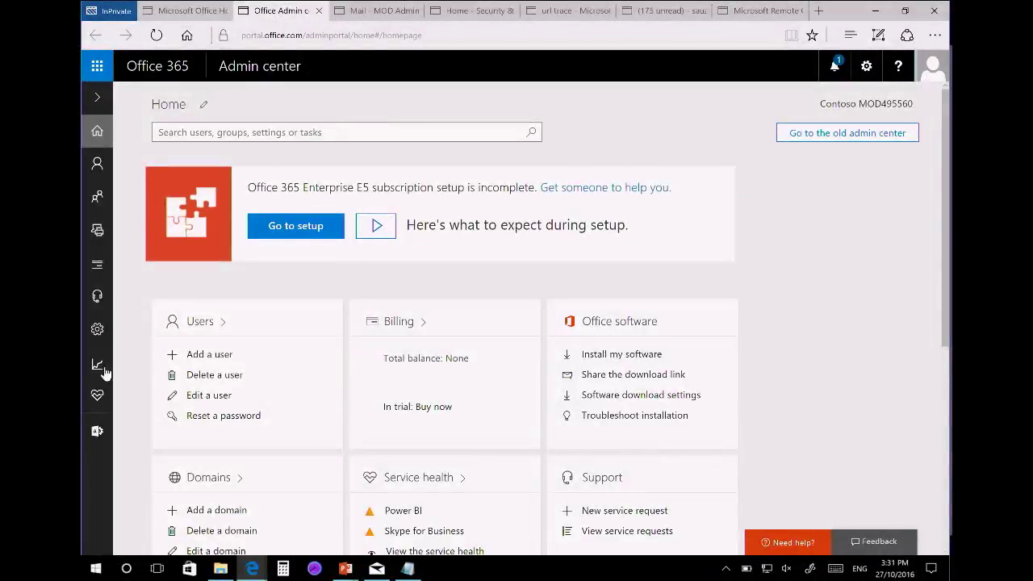
mouse_move(92, 442)
click(470, 15)
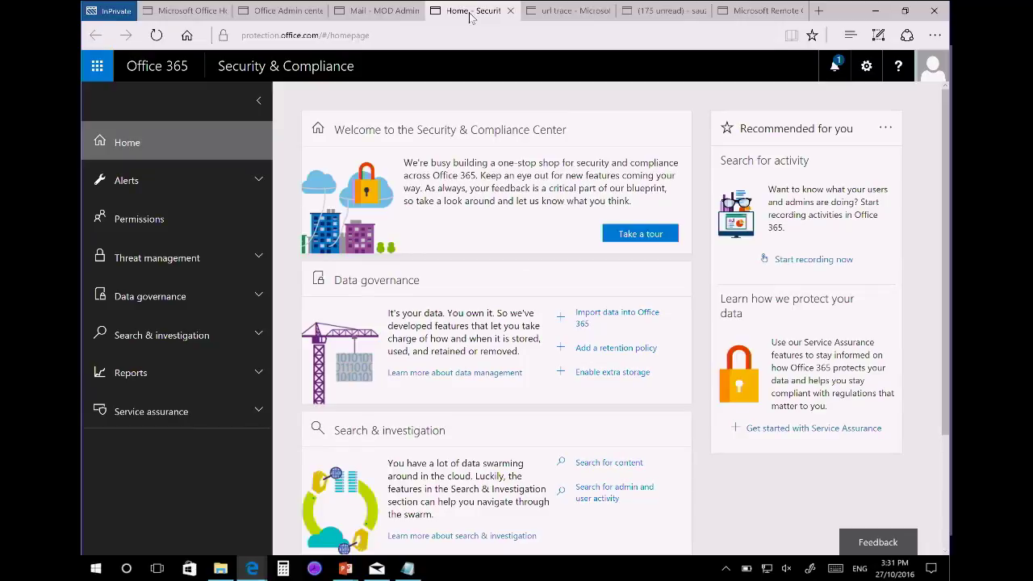
Open the Manage advanced alerts page and go to Advanced Security Management.
click(258, 186)
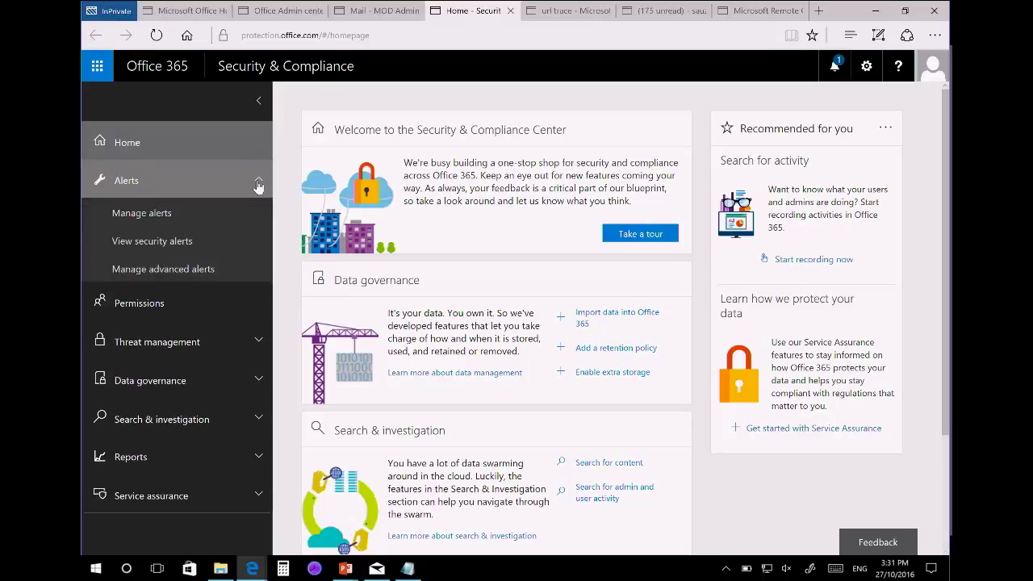
click(191, 276)
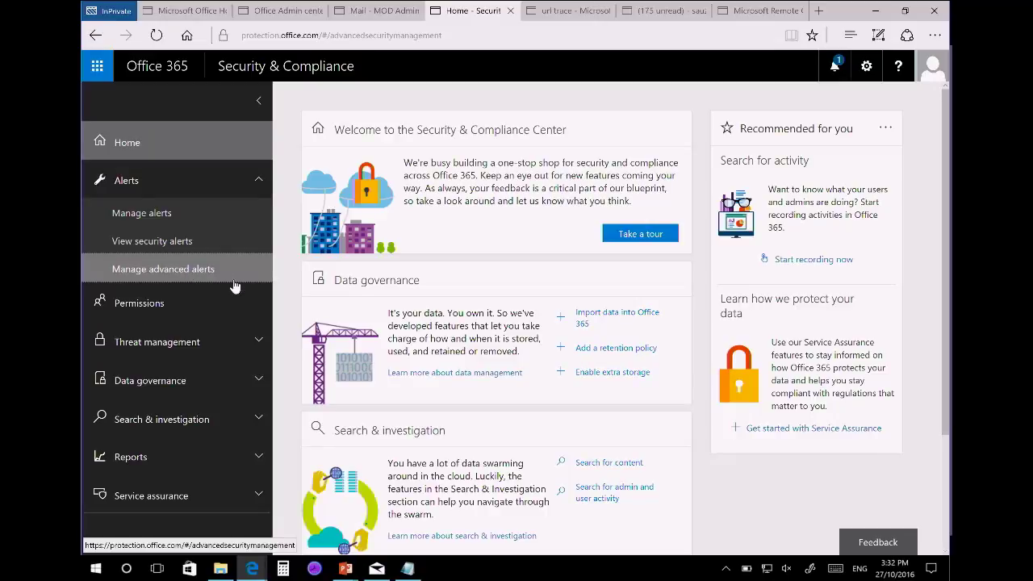
click(228, 270)
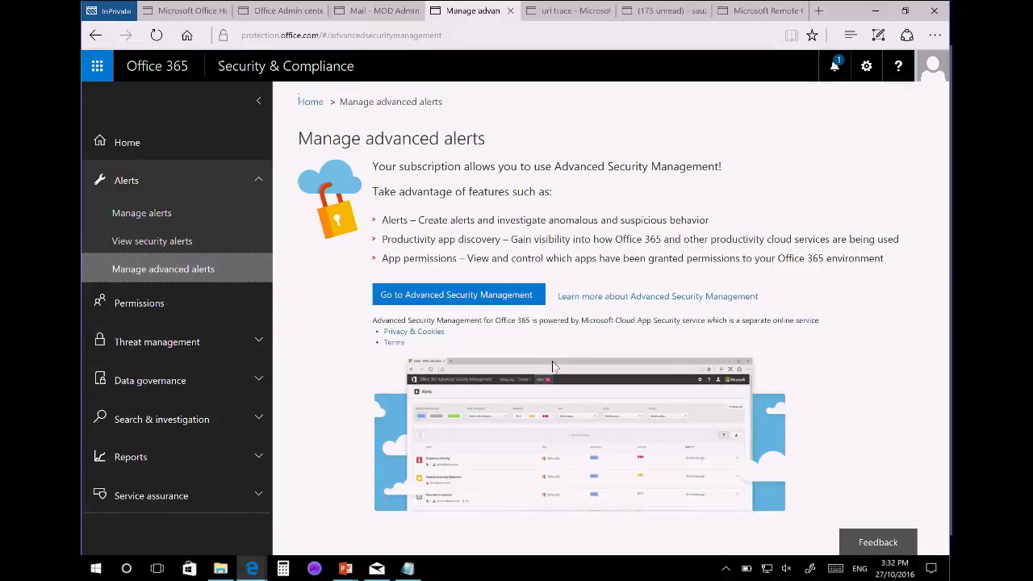
click(430, 303)
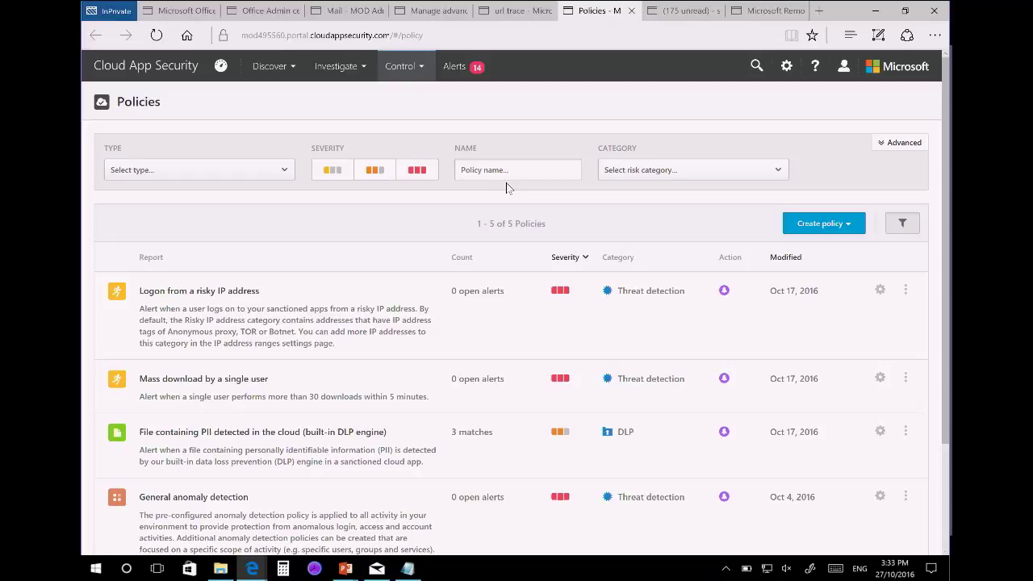
Open the "File containing PII detected in the cloud (built-in DLP engine)" policy report and examine the Project Falcon customer file's details.
click(346, 456)
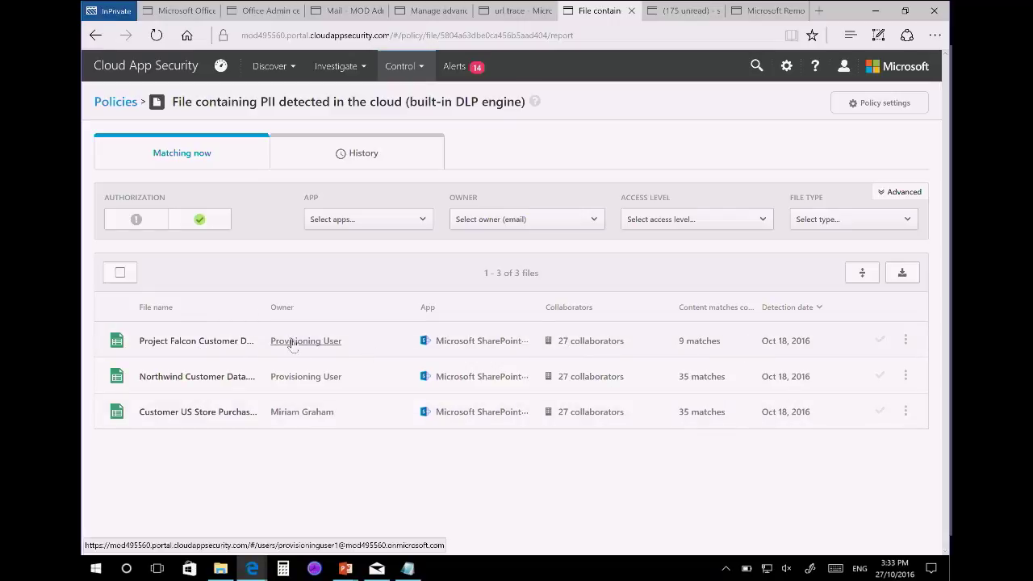
click(212, 342)
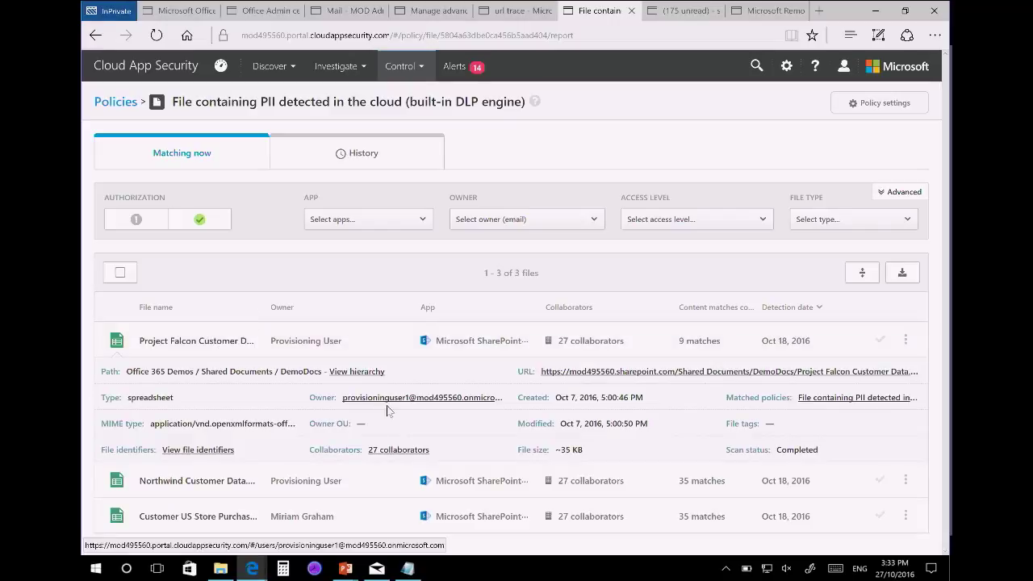
scroll(332, 407, up, 5)
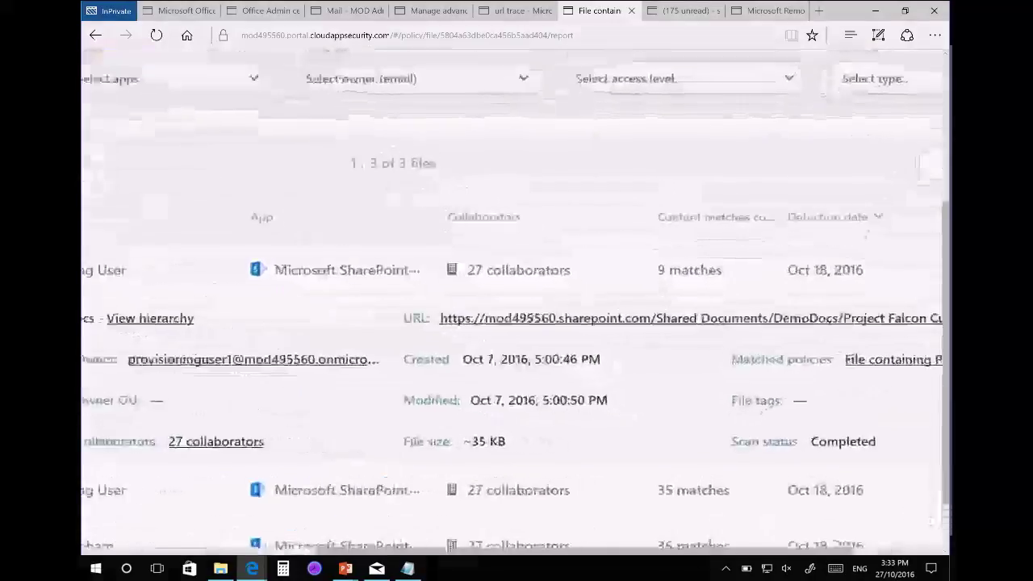
scroll(516, 323, left, 10)
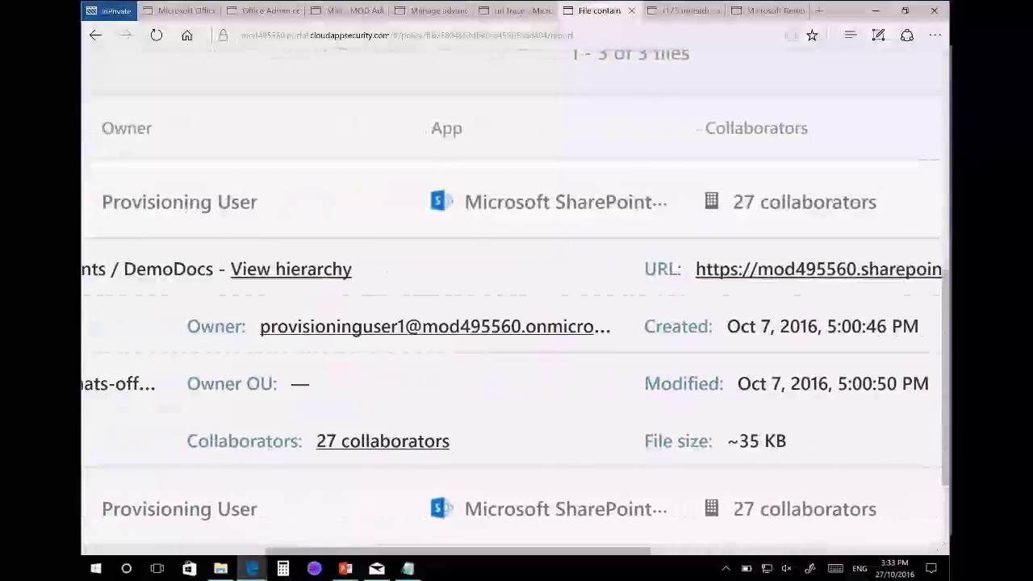
scroll(516, 323, left, 2)
scroll(517, 323, left, 3)
scroll(517, 323, right, 6)
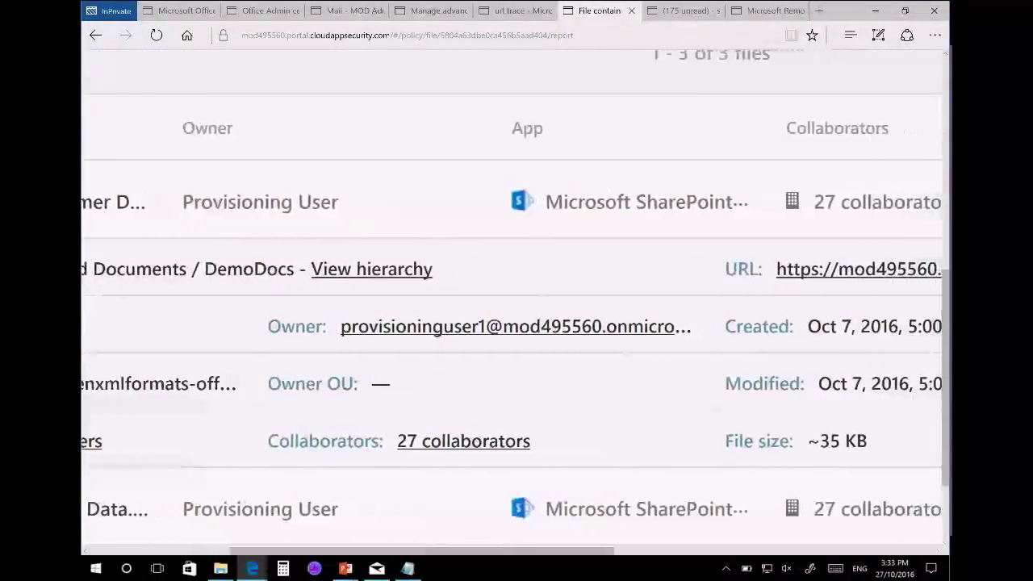
Review the list of collaborators on the Project Falcon customer file, then close it and restore the page to normal zoom.
click(458, 441)
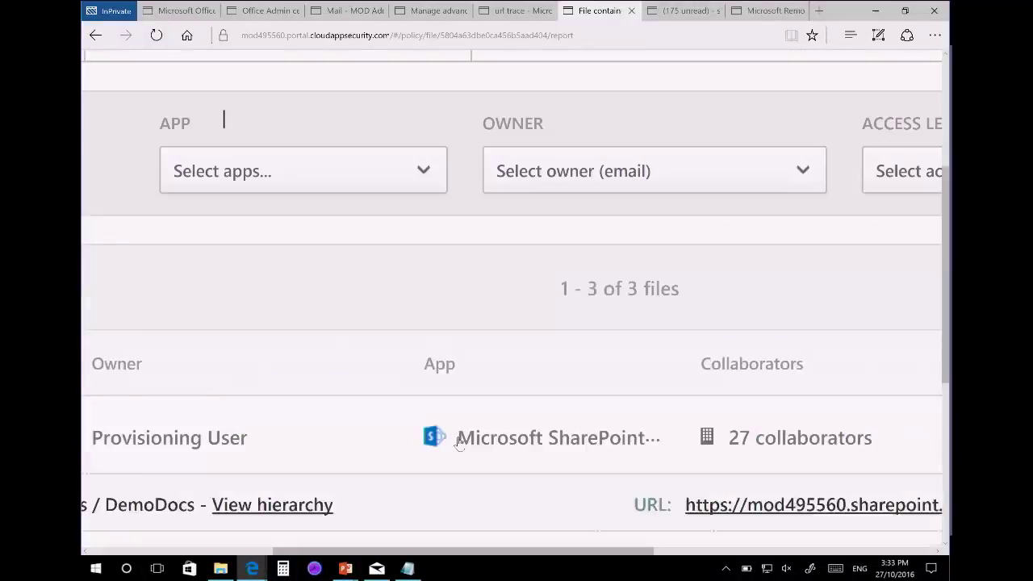
scroll(458, 440, down, 3)
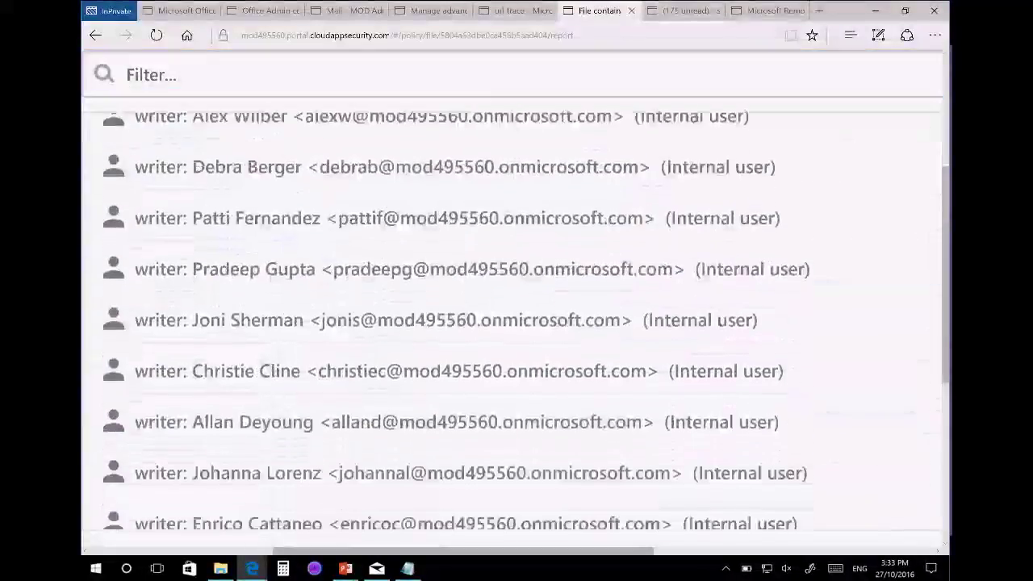
scroll(457, 373, down, 3)
scroll(458, 374, up, 4)
key(Escape)
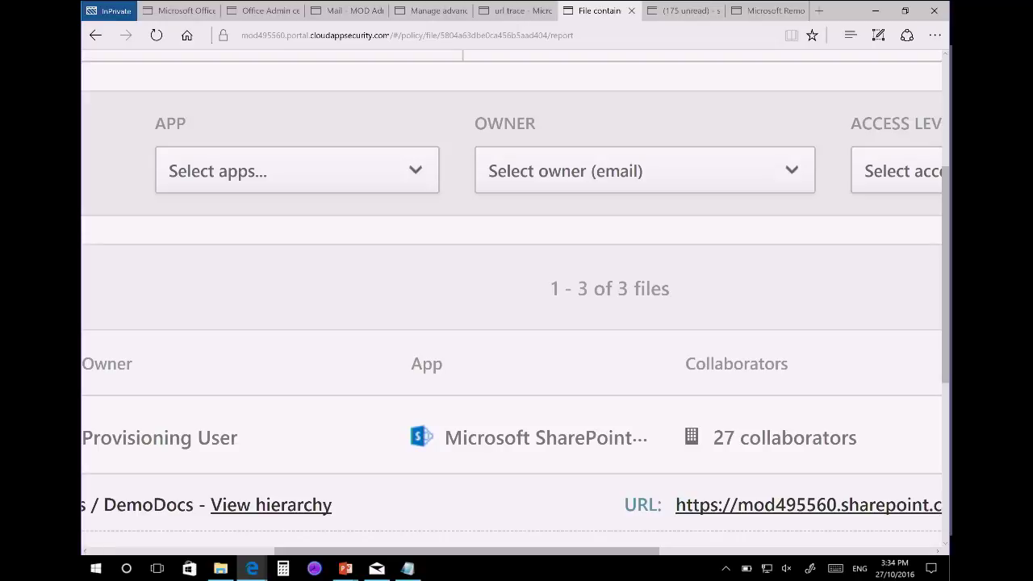
key(ctrl+0)
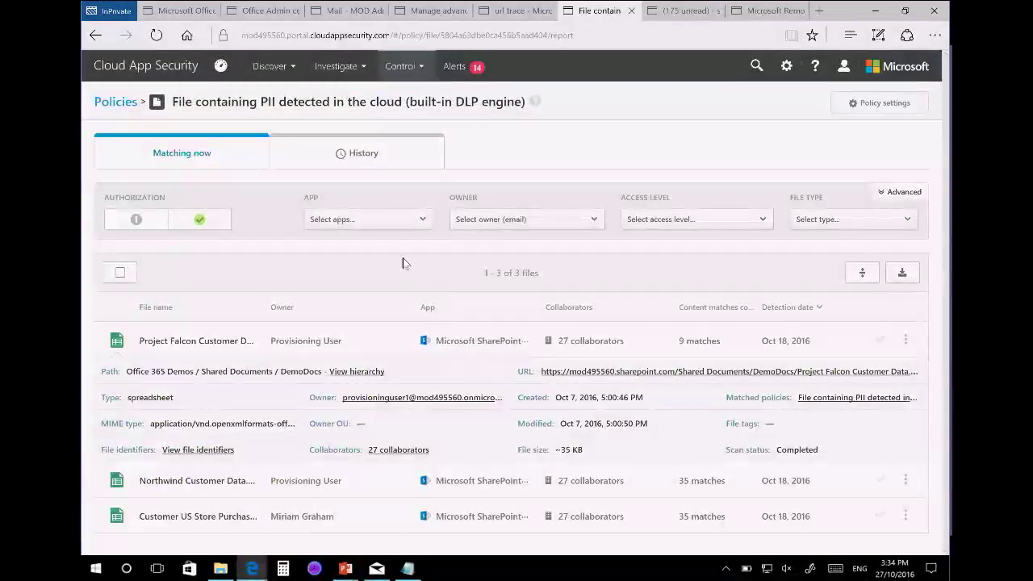
Go to the Alerts list and open the 4-day-old "Admin privileges were granted" alert for the badadmin account.
click(462, 72)
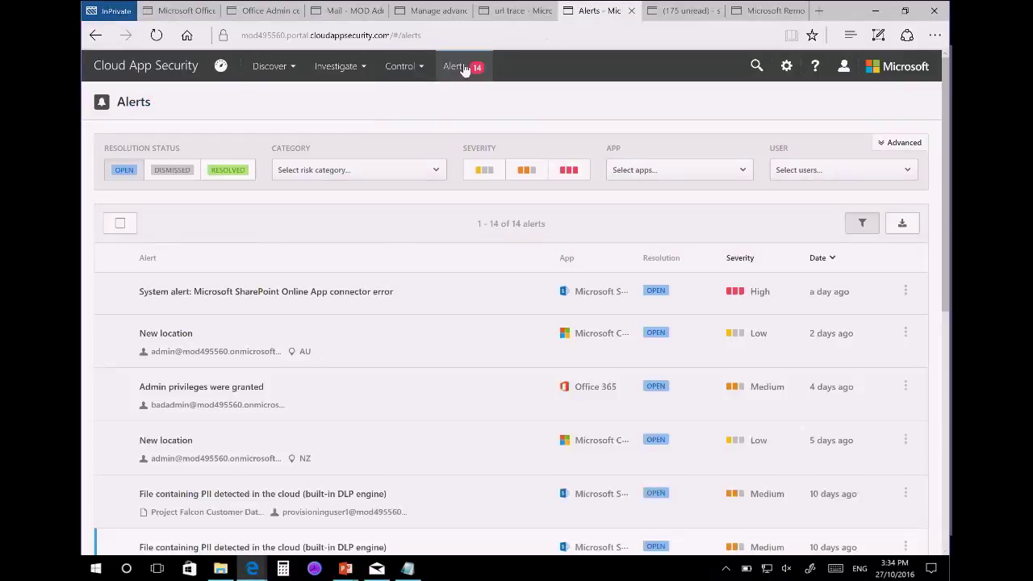
scroll(464, 252, down, 4)
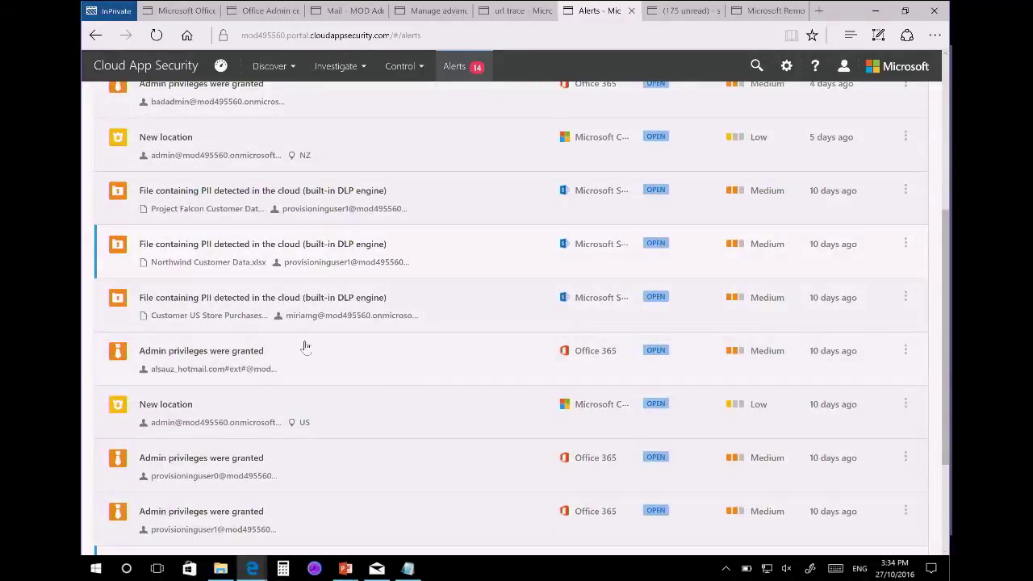
scroll(305, 346, up, 2)
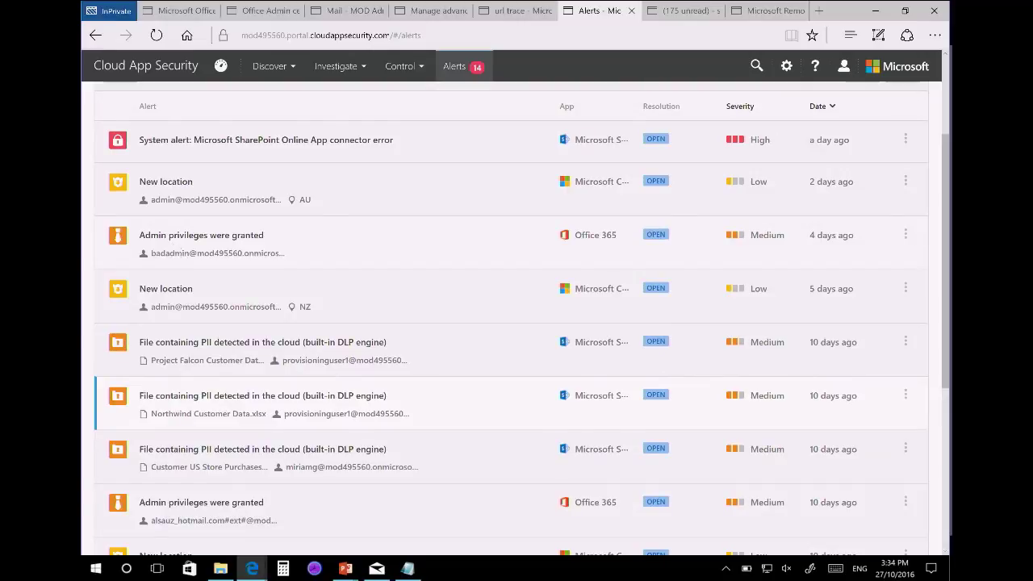
scroll(175, 249, up, 5)
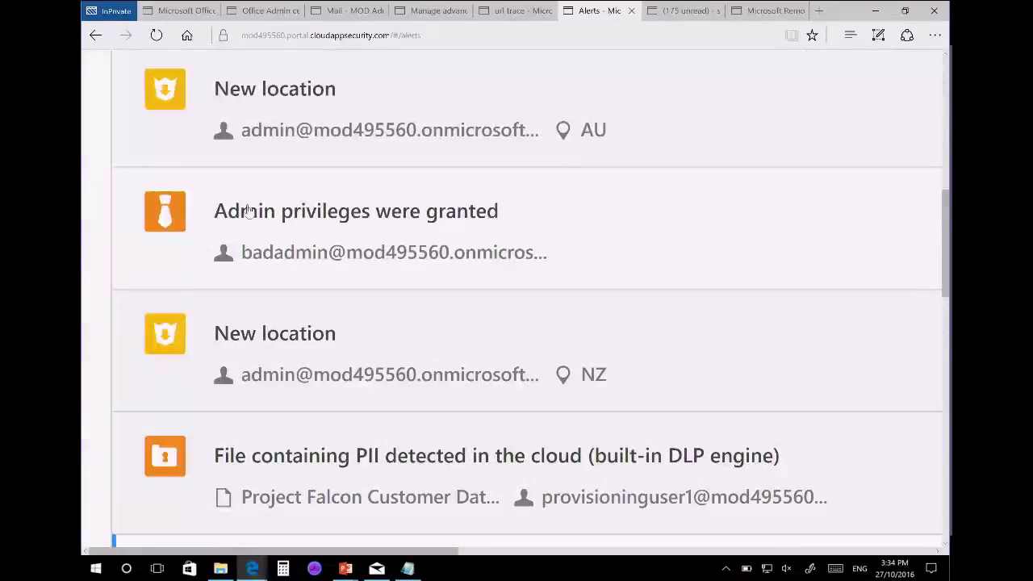
mouse_move(256, 243)
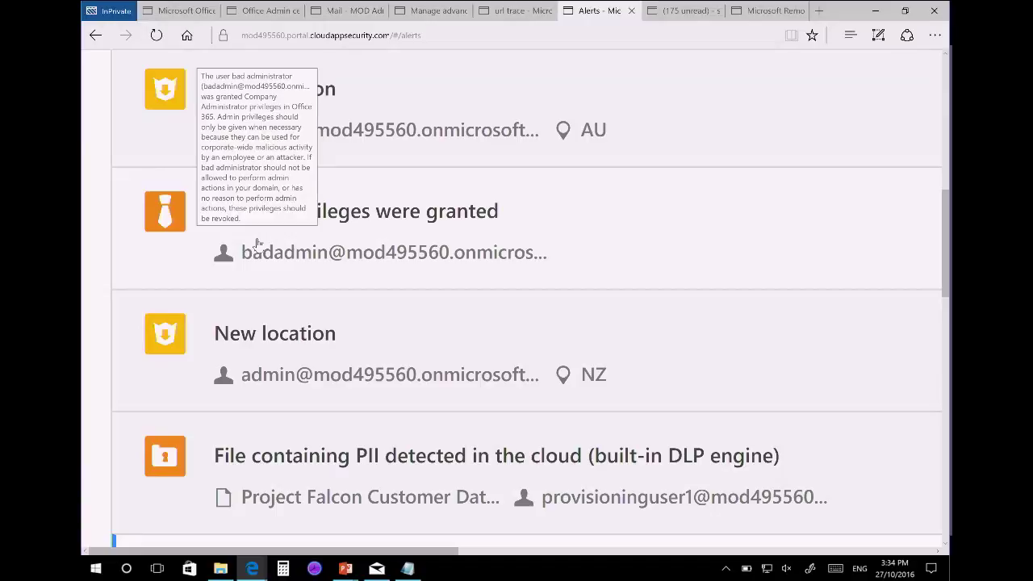
click(315, 244)
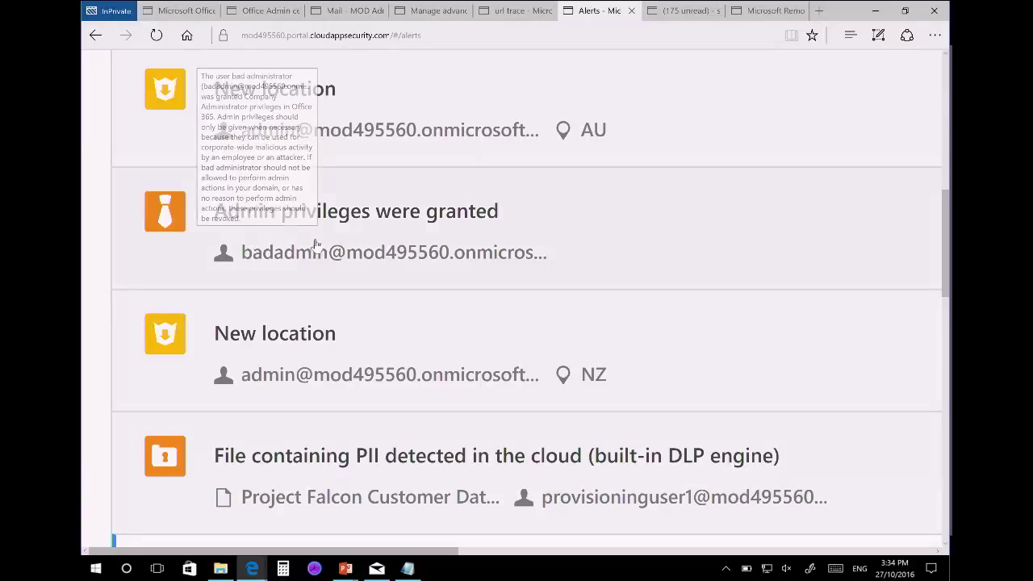
scroll(315, 238, down, 5)
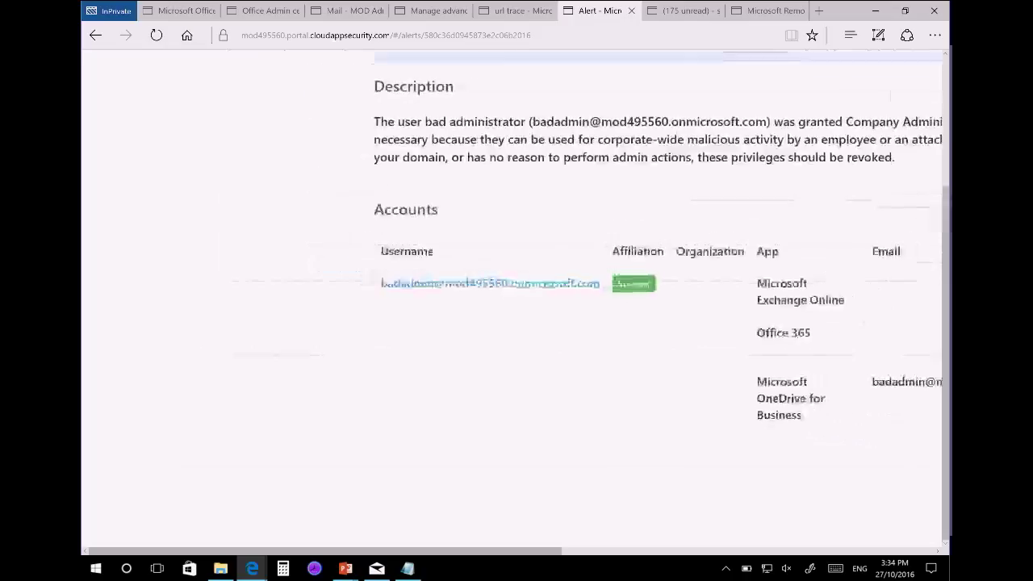
scroll(516, 322, up, 1)
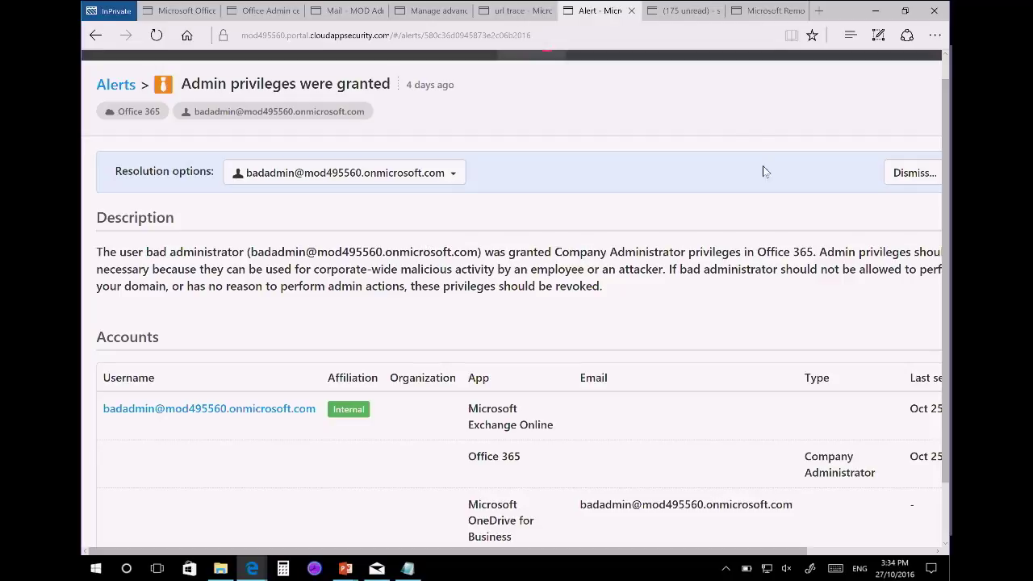
Suspend the badadmin user from Office 365 through the alert's resolution options.
click(453, 175)
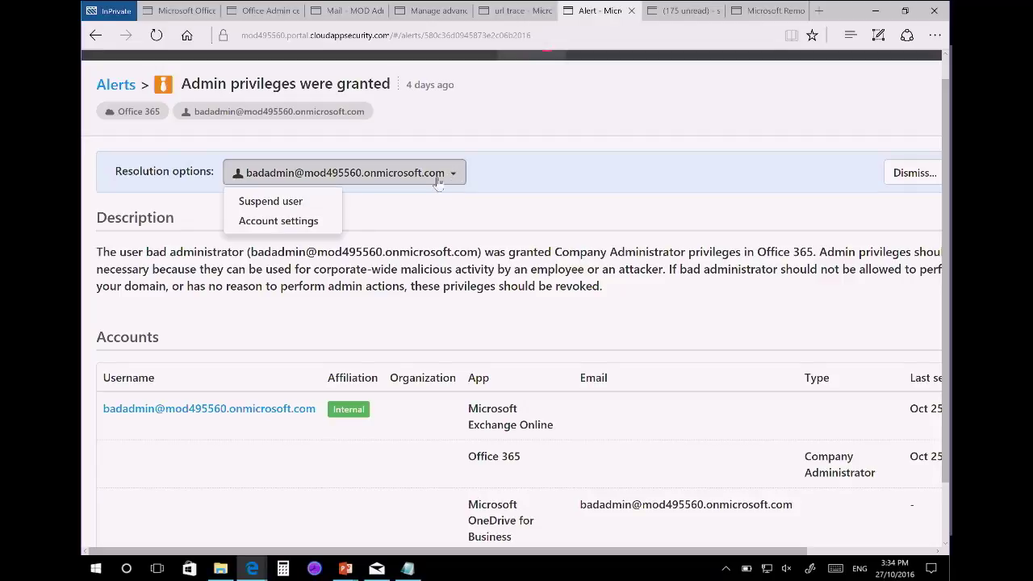
click(275, 207)
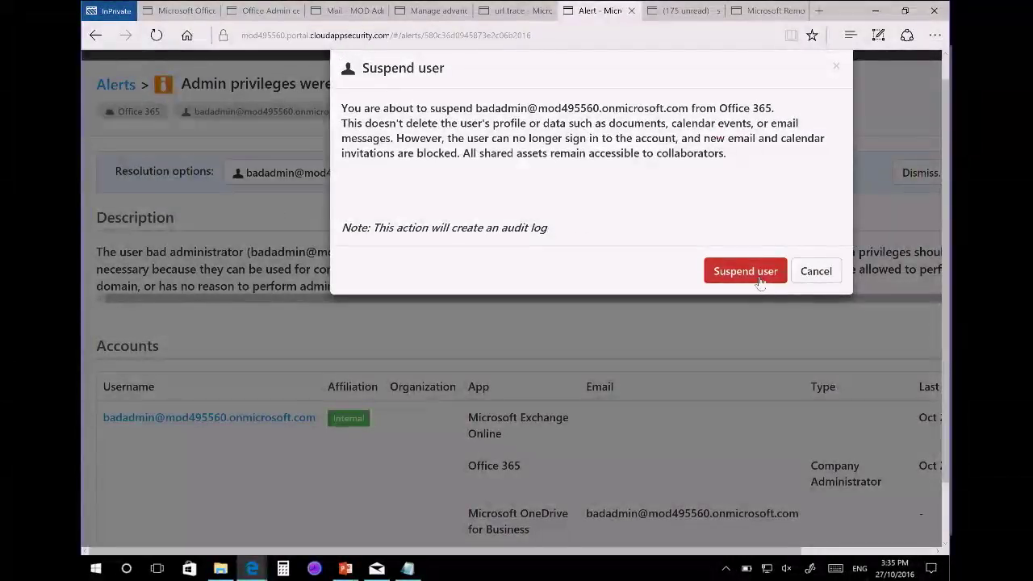
click(761, 272)
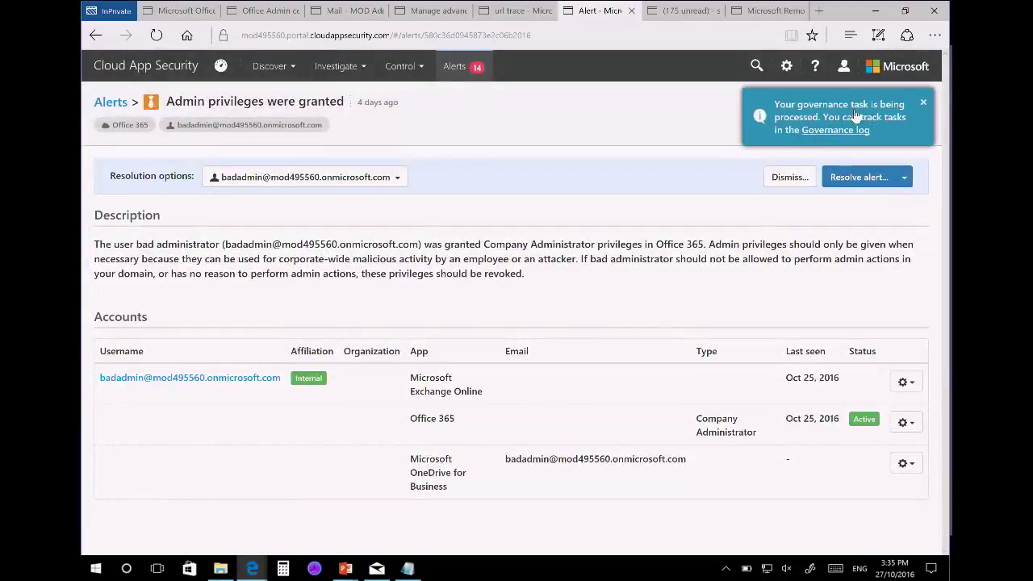
Open the Governance log and check the status of the Suspend user task.
click(836, 130)
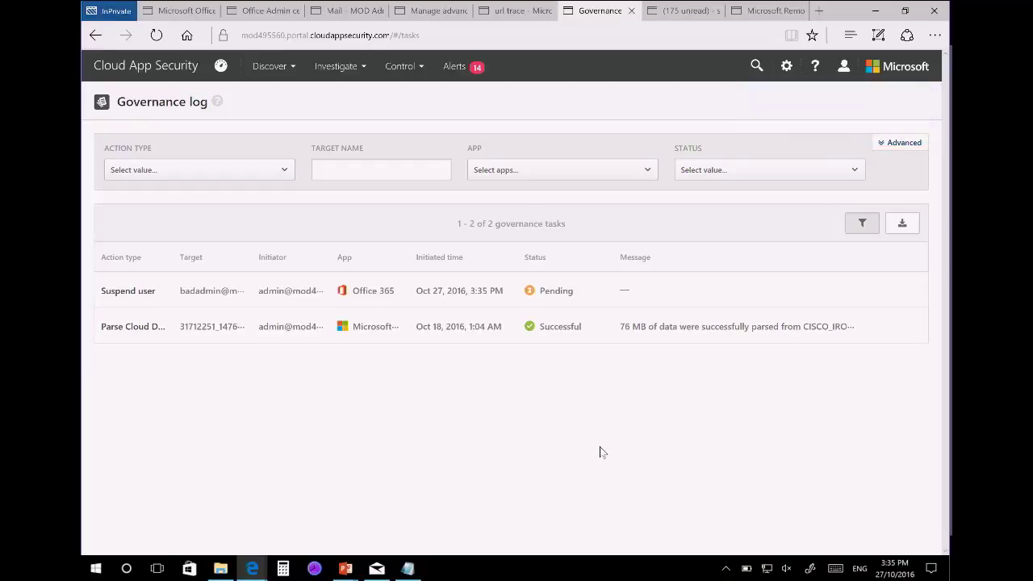
scroll(599, 446, left, 3)
scroll(599, 446, up, 5)
scroll(511, 302, left, 5)
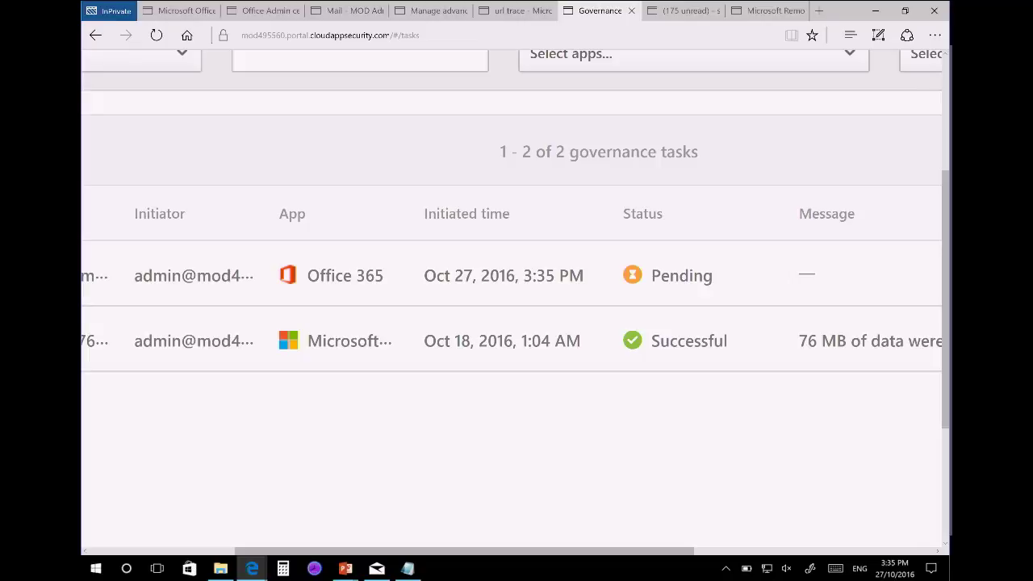
In the Office 365 Admin center, search the active users for "badadmin" and check the account's status.
click(262, 11)
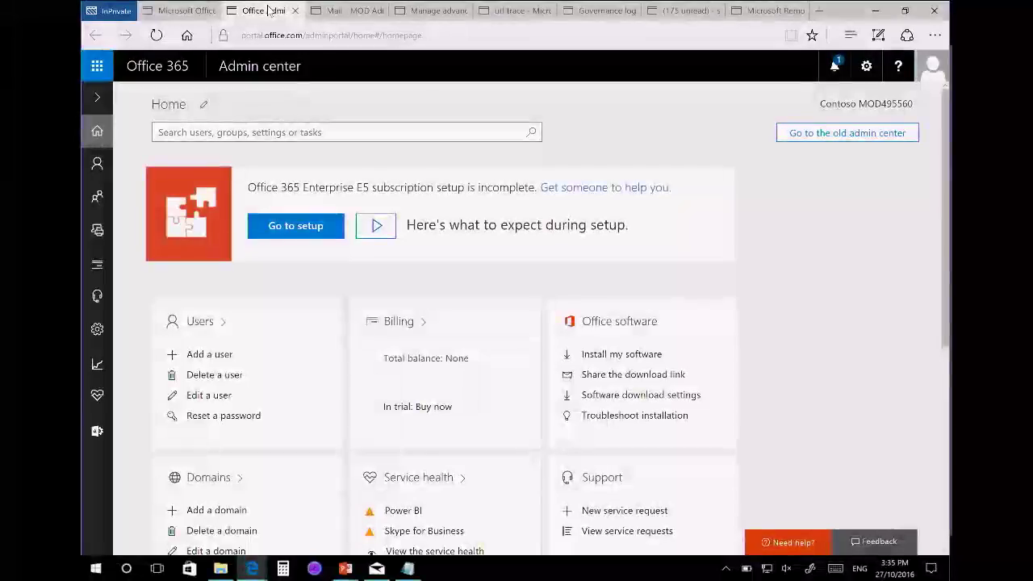
mouse_move(91, 170)
click(141, 194)
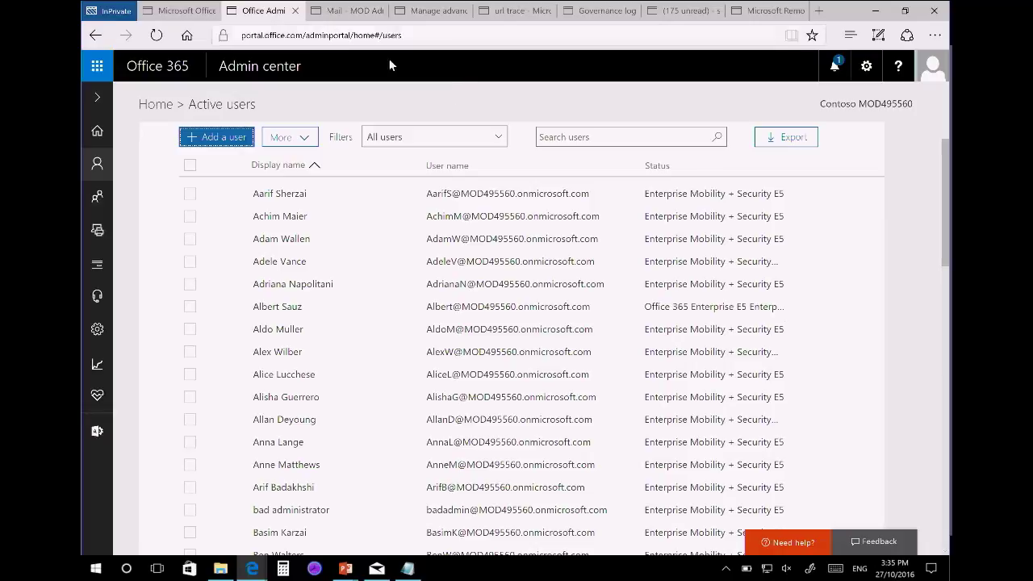
click(618, 138)
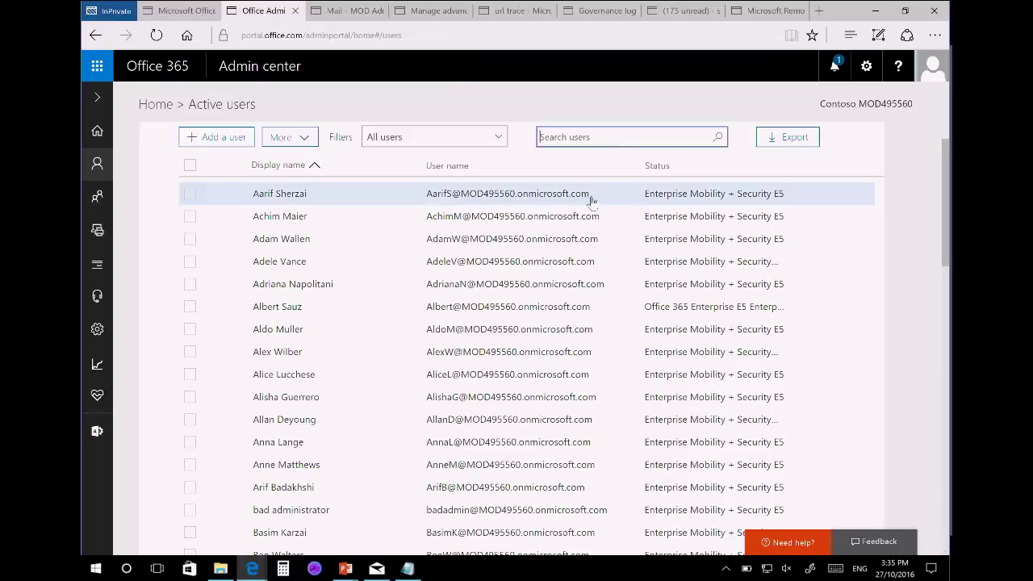
text(badadmin)
key(Return)
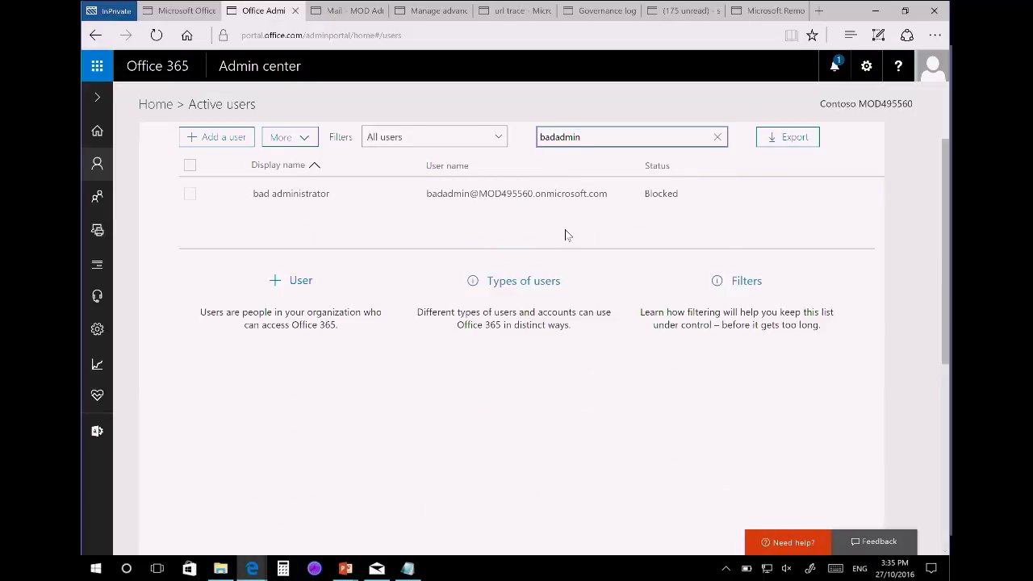
scroll(669, 196, up, 4)
scroll(512, 302, left, 5)
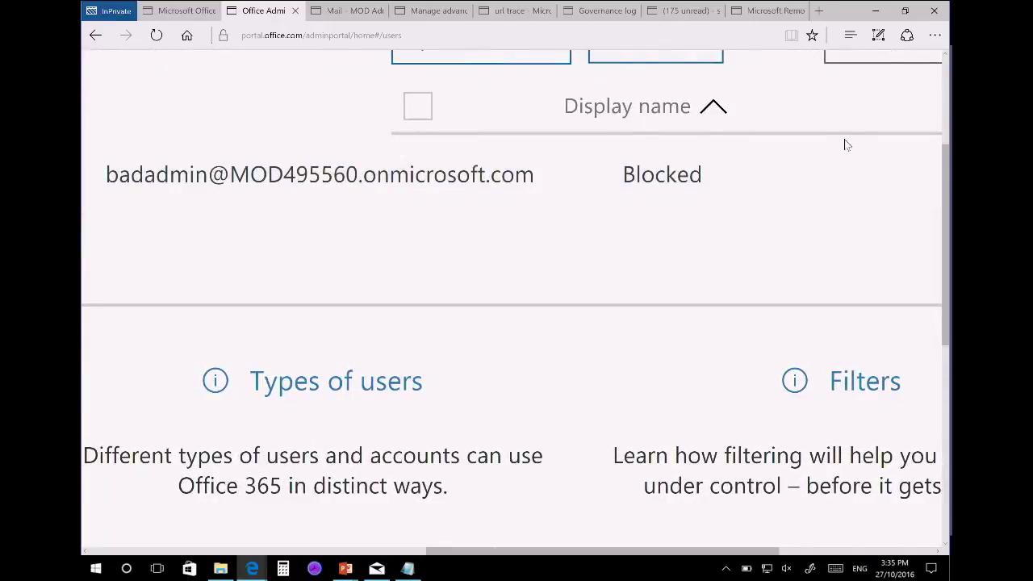
scroll(844, 139, up, 3)
Return to Cloud App Security at normal zoom and reopen the badadmin "Admin privileges were granted" alert from the Alerts list.
click(436, 12)
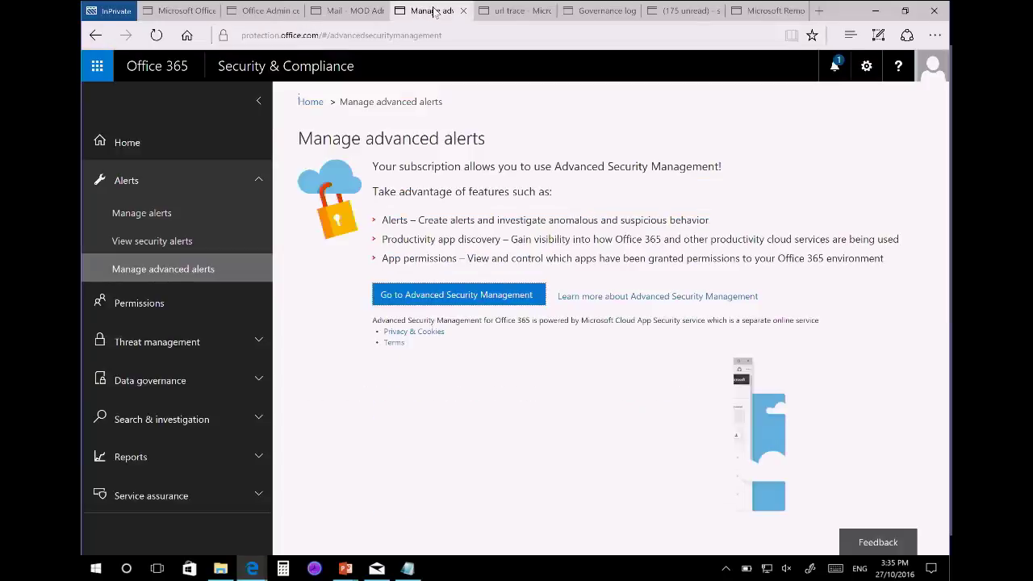
click(502, 12)
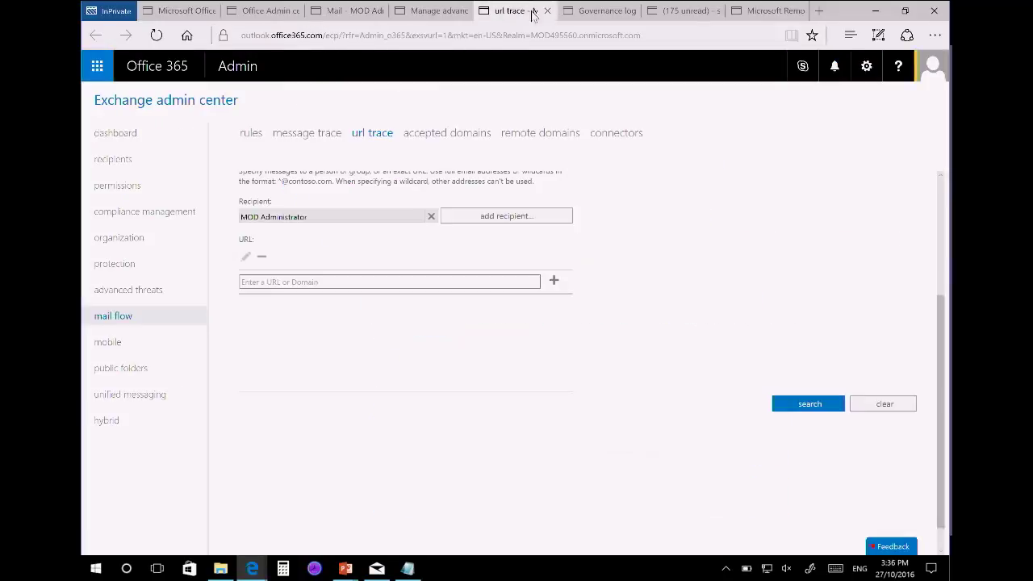
click(611, 11)
key(ctrl+0)
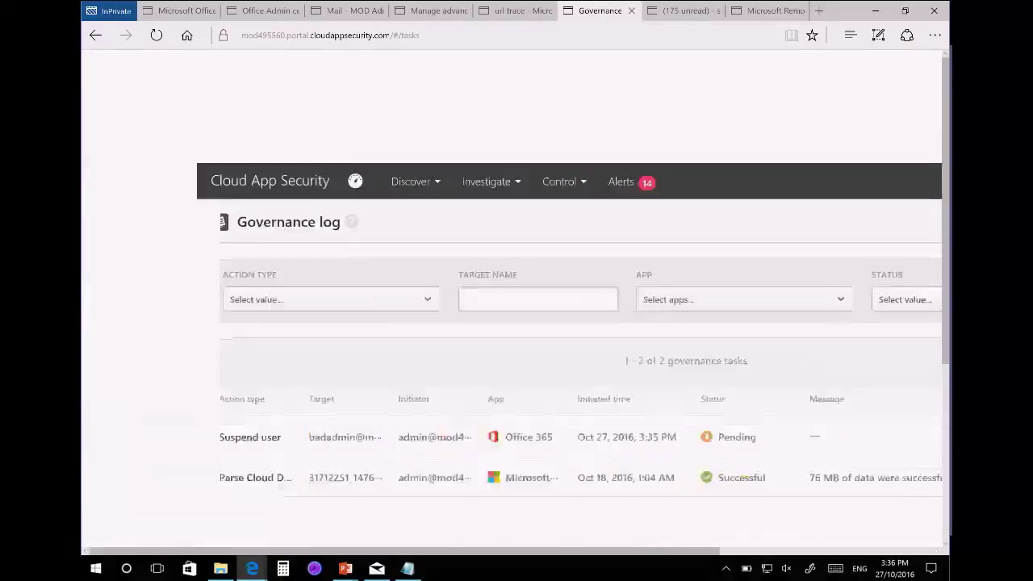
click(502, 75)
scroll(355, 339, down, 3)
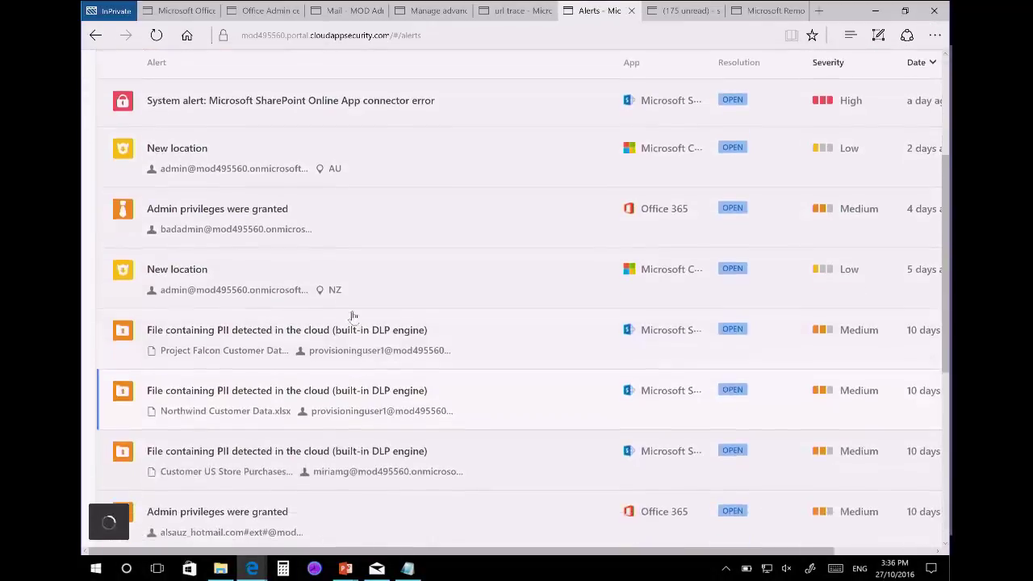
click(299, 228)
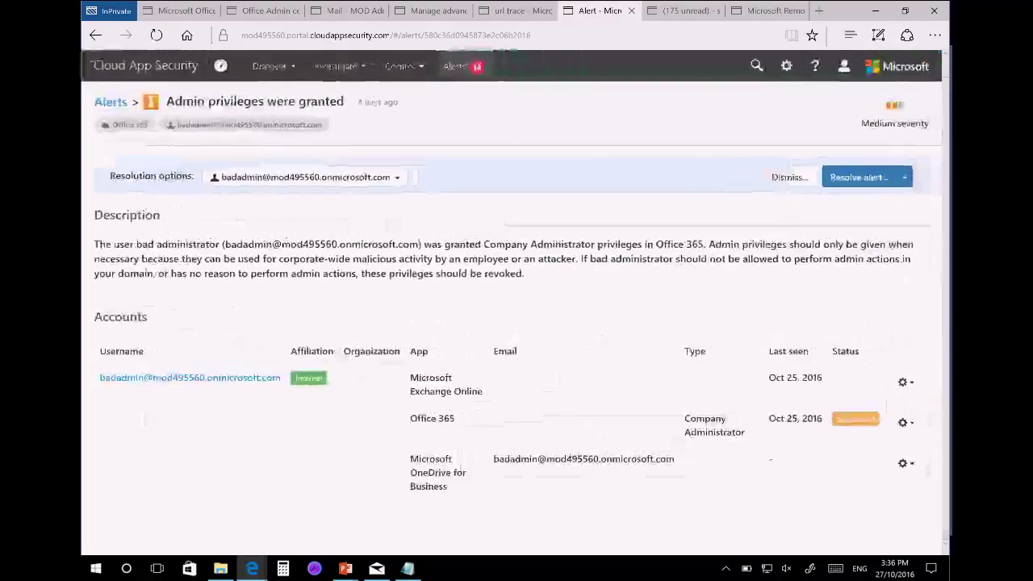
Resolve the admin privileges alert with the comment "suspended badadmin".
click(905, 179)
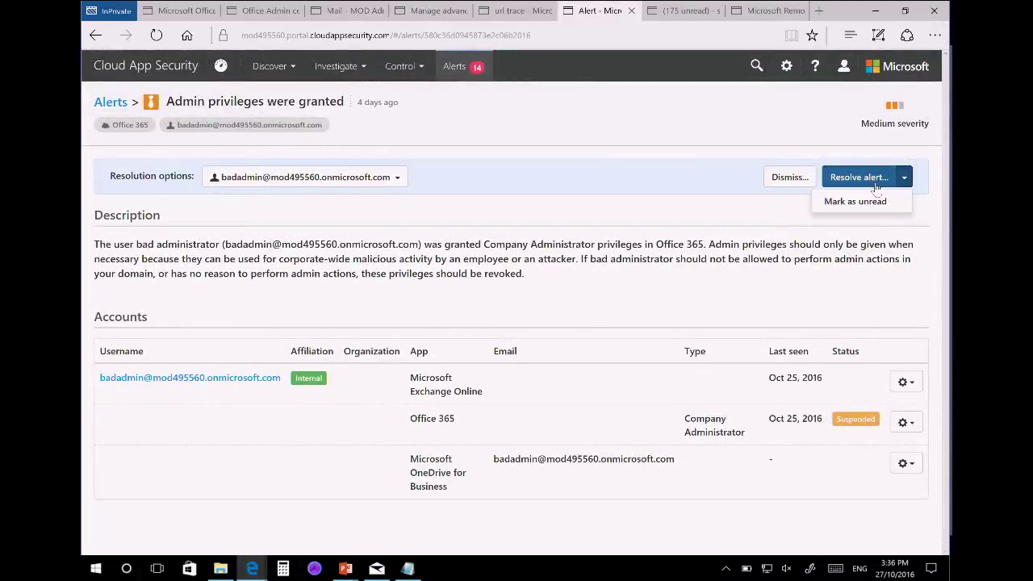
click(875, 179)
click(509, 201)
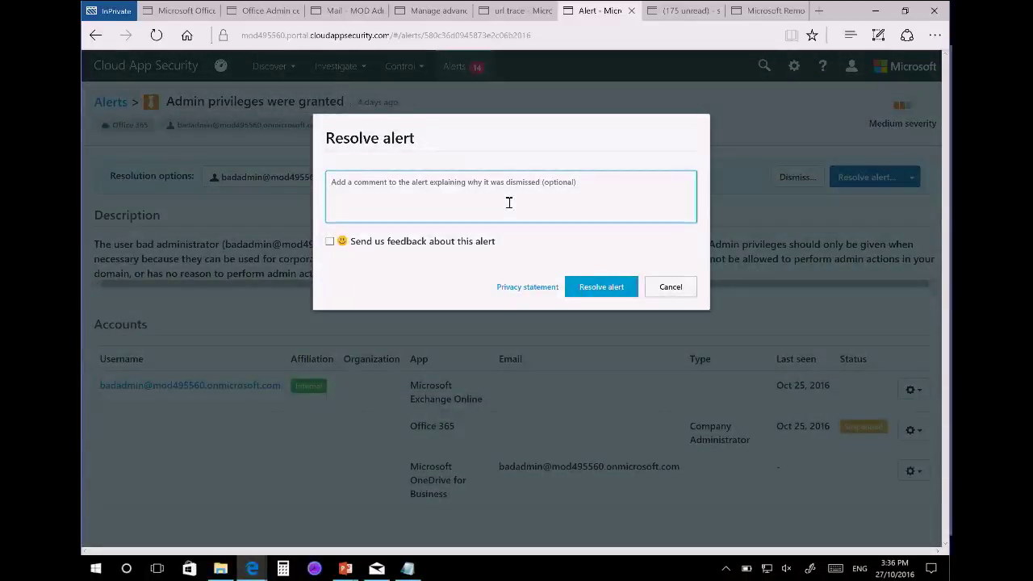
text(suspen)
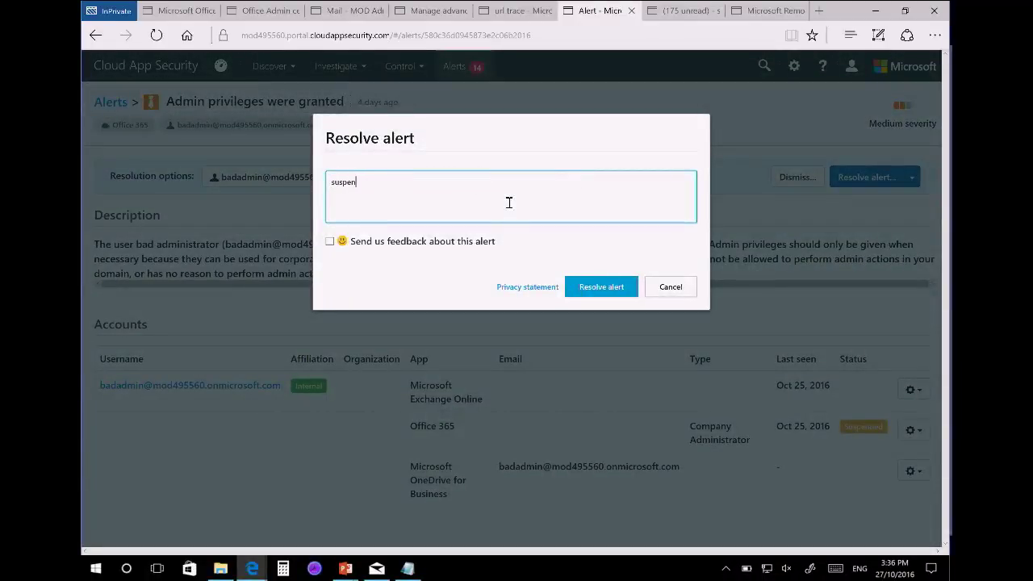
text(ded badadmin)
click(593, 289)
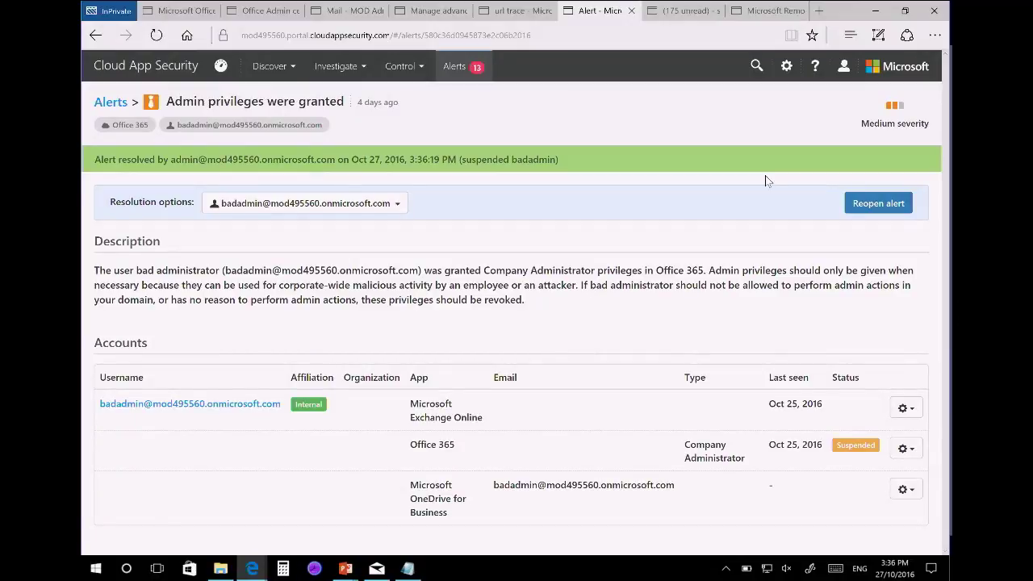
Open the "New location" alert for AU and dismiss it as Not interesting with the comment "its me".
click(456, 67)
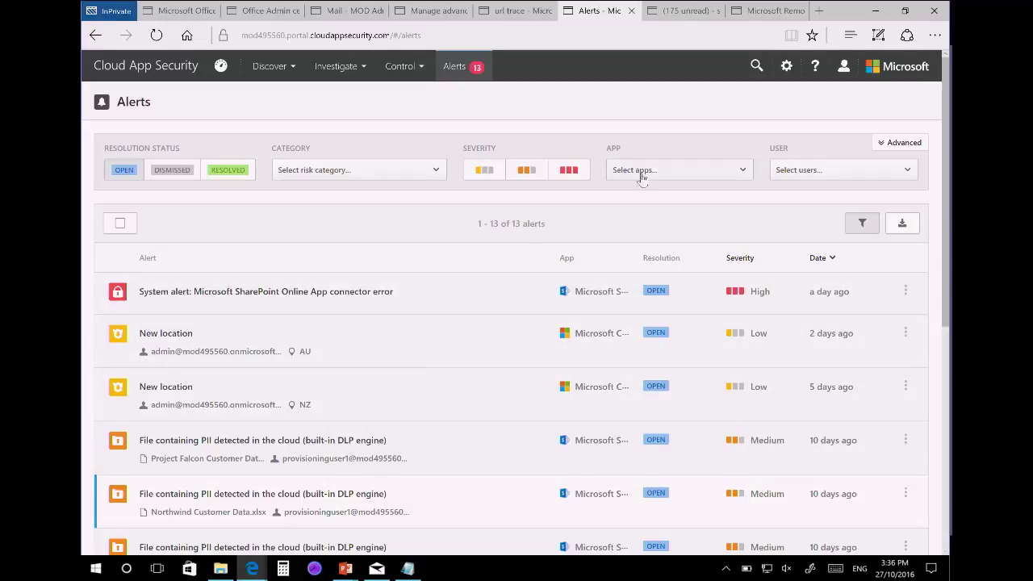
click(319, 345)
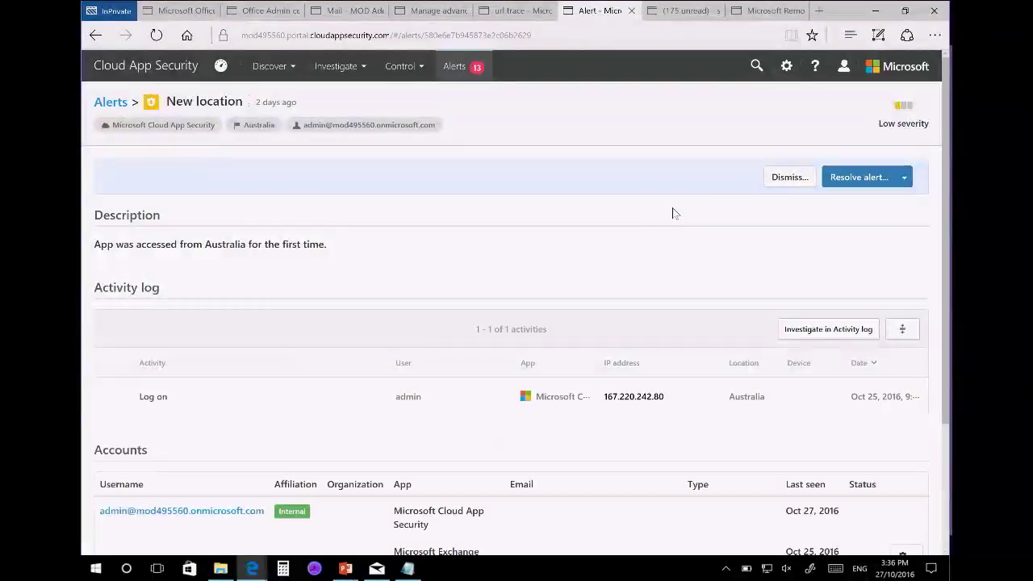
click(790, 181)
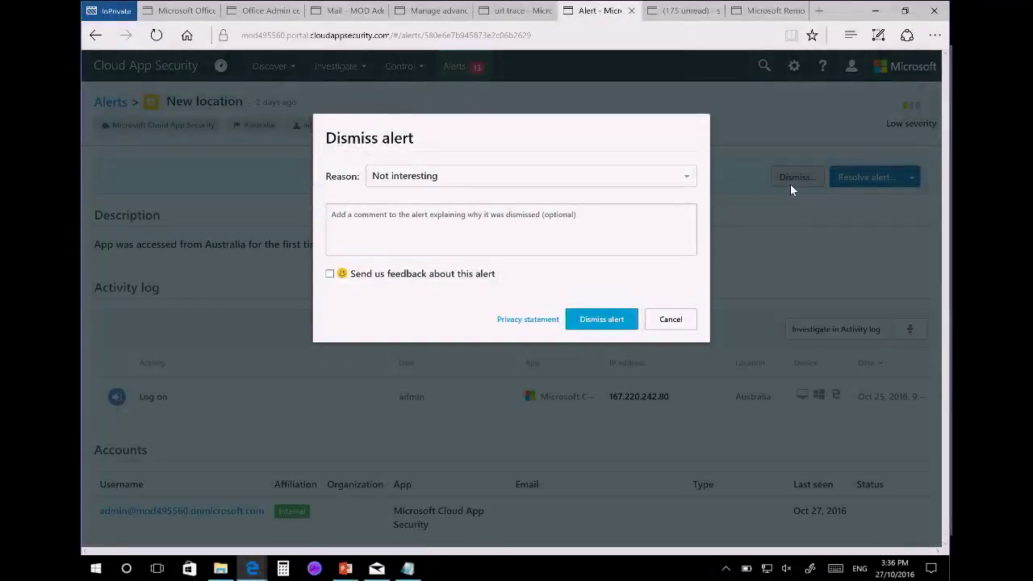
click(392, 233)
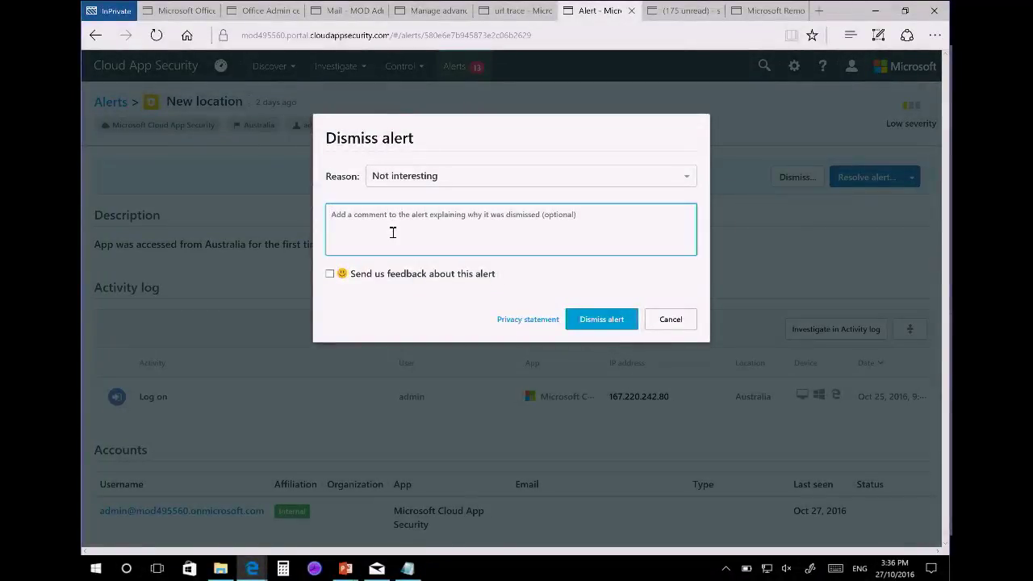
text(its me)
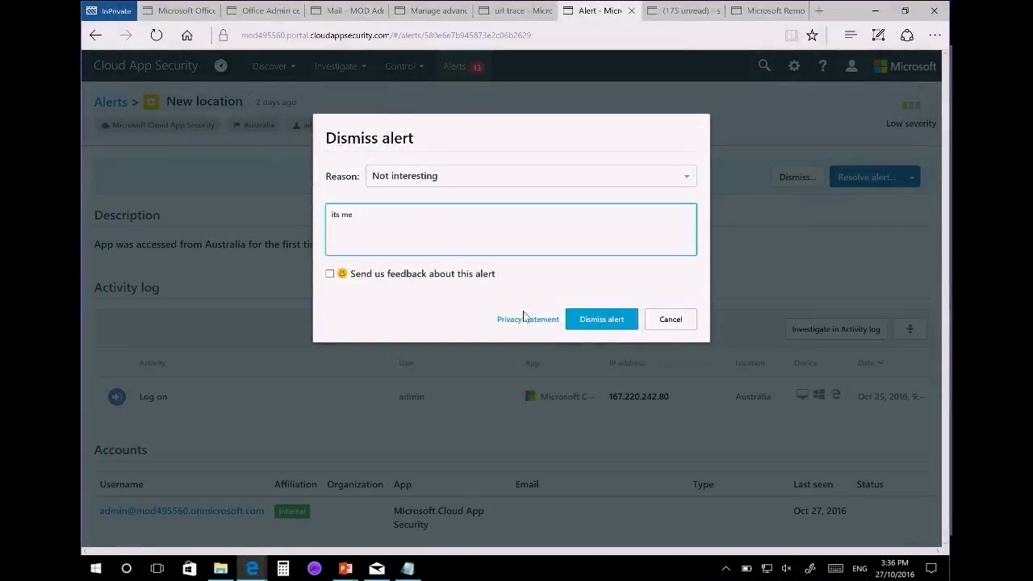
click(612, 319)
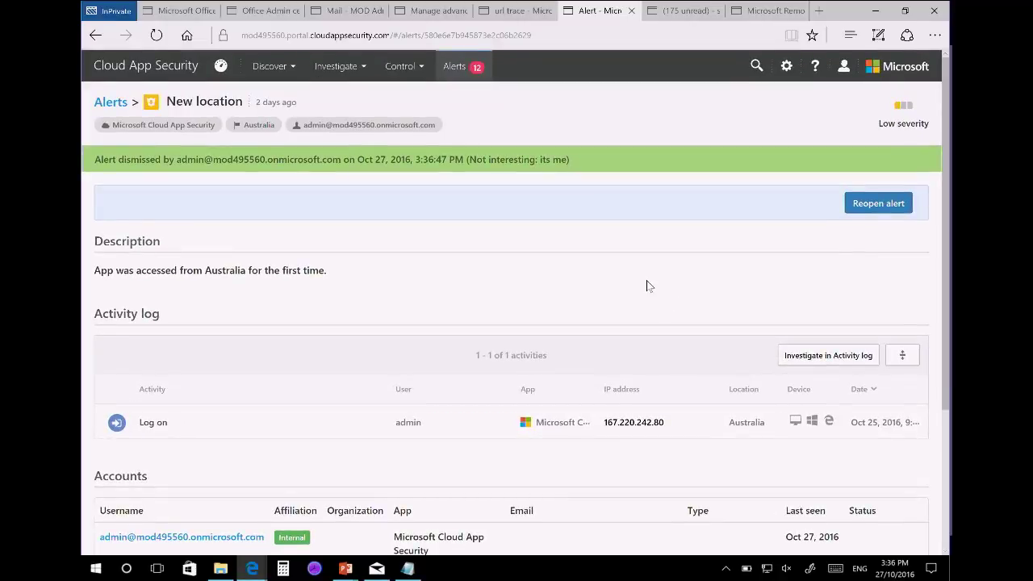
Open the Policies page and examine the list of threat detection, DLP and anomaly detection policies.
click(425, 73)
click(416, 97)
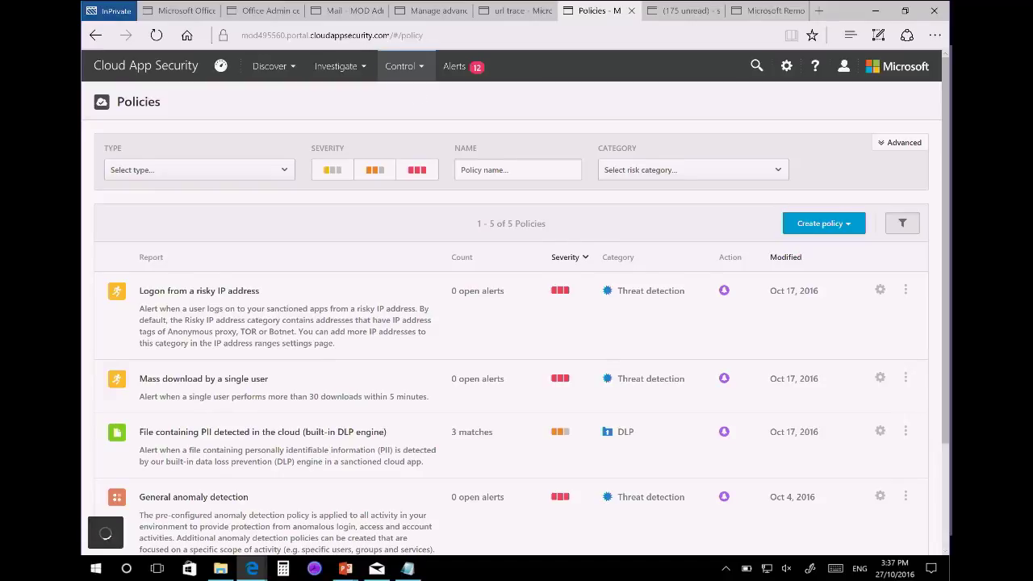
scroll(516, 323, down, 3)
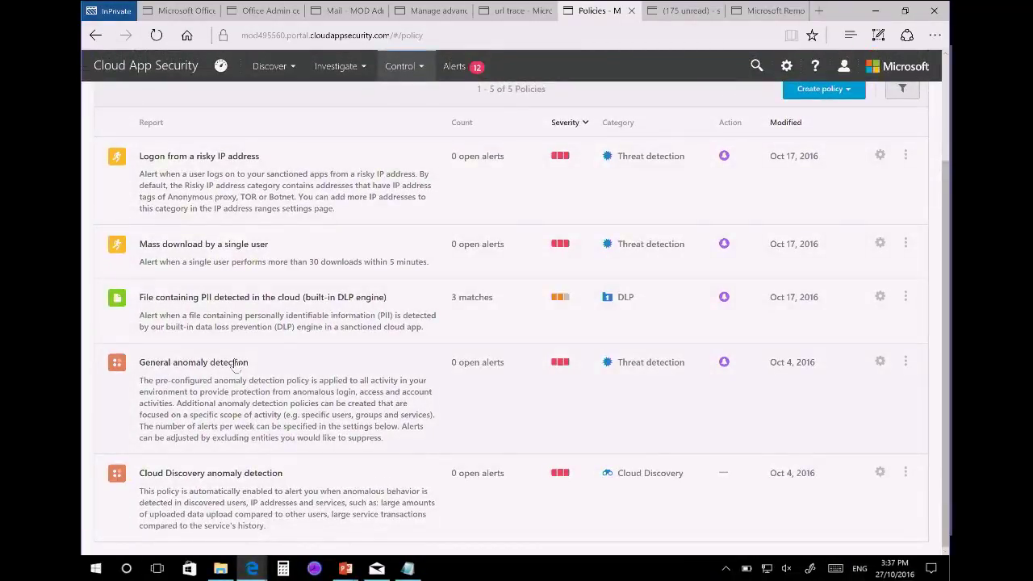
Open the General anomaly detection policy for editing and review its risk factors and alert settings.
click(880, 362)
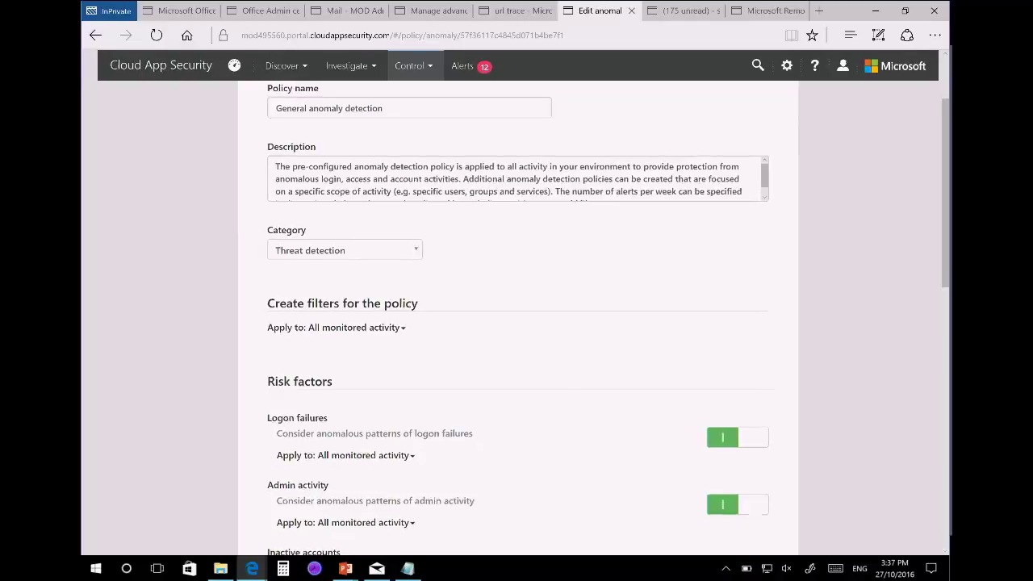
scroll(884, 364, down, 2)
scroll(602, 318, down, 1)
scroll(602, 317, up, 2)
scroll(602, 318, down, 3)
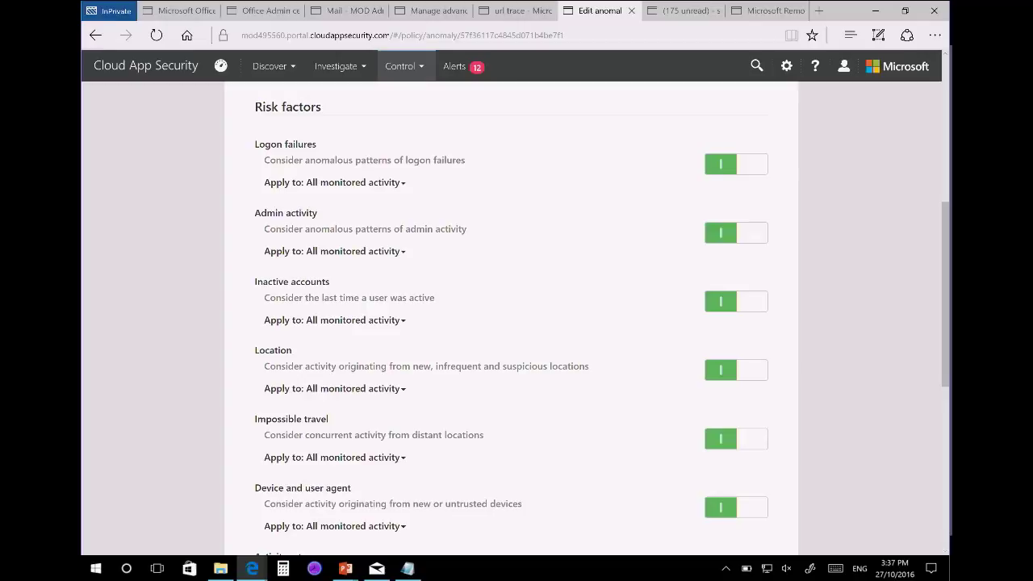
scroll(516, 315, down, 3)
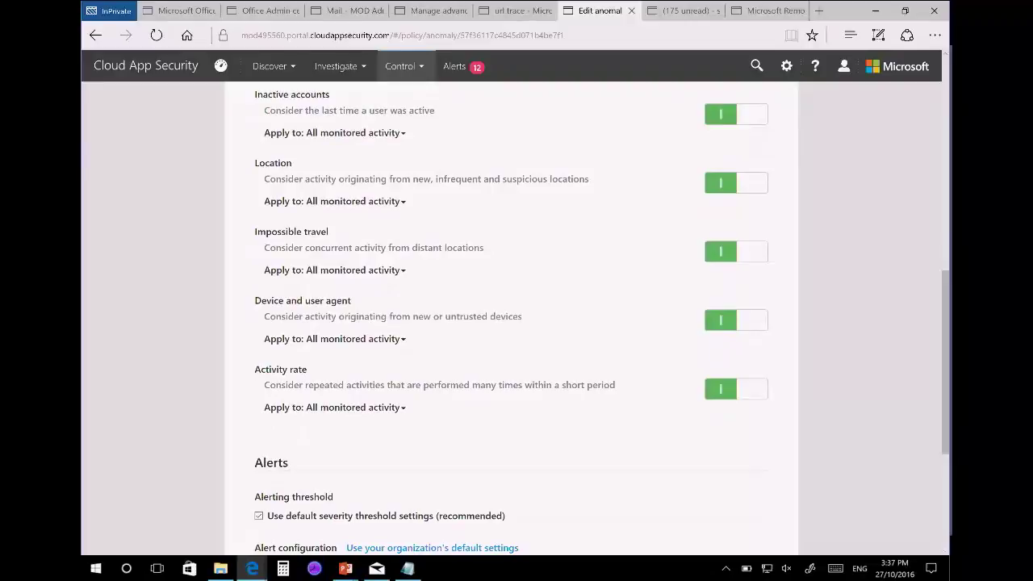
scroll(516, 315, down, 1)
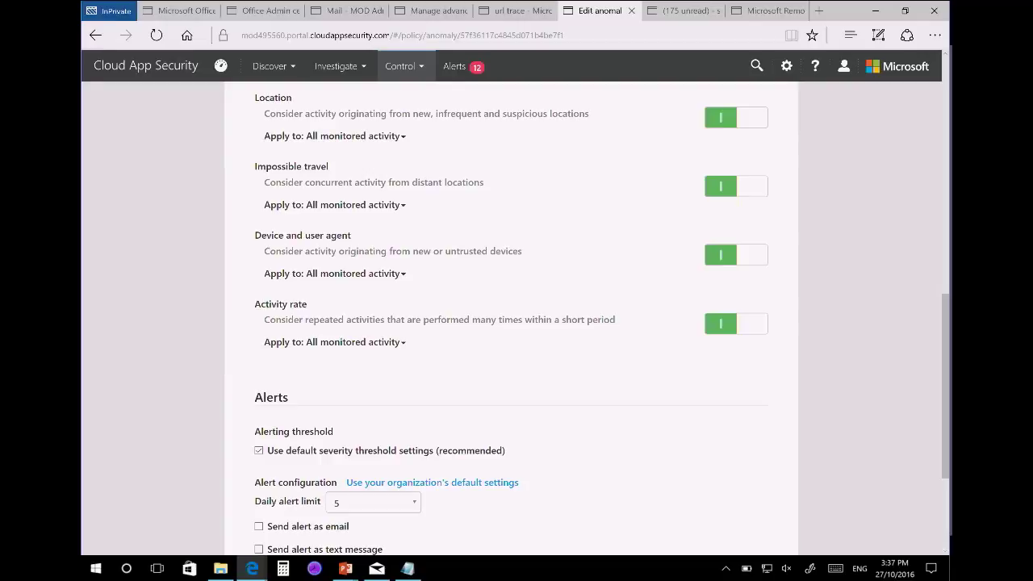
scroll(516, 323, down, 3)
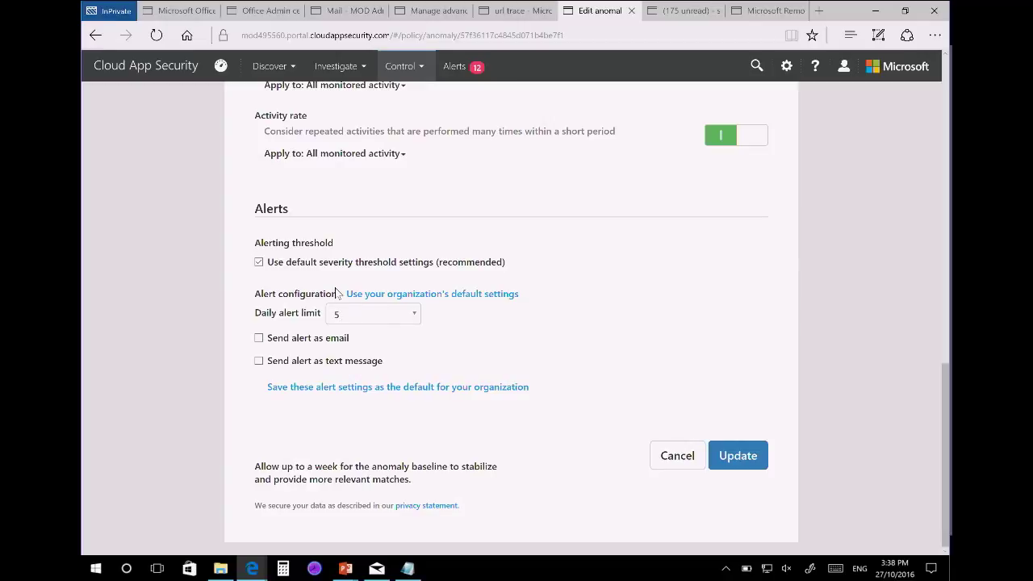
Try the email and text message alert options for the General anomaly detection policy, leaving both switched off.
click(259, 338)
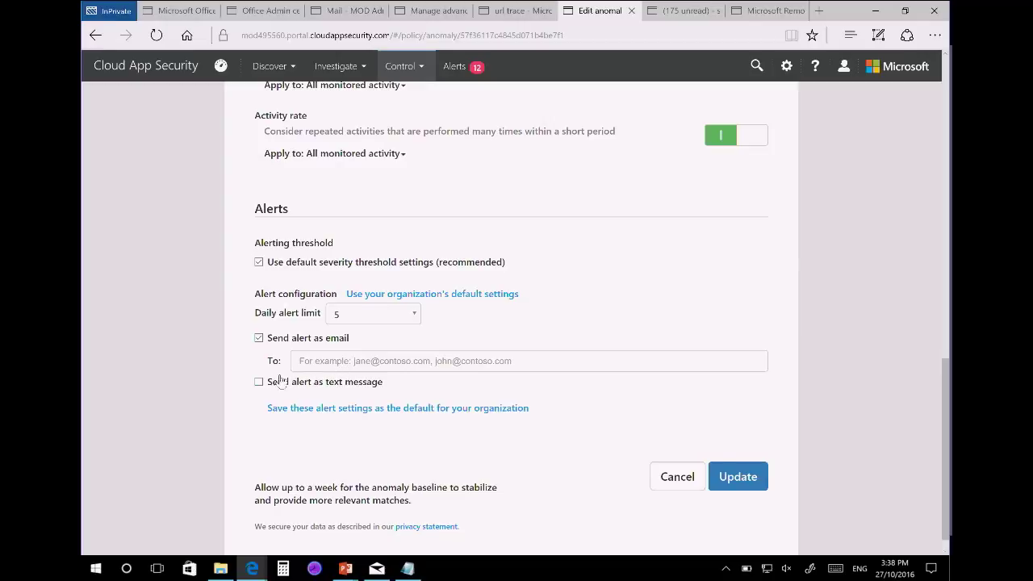
click(259, 384)
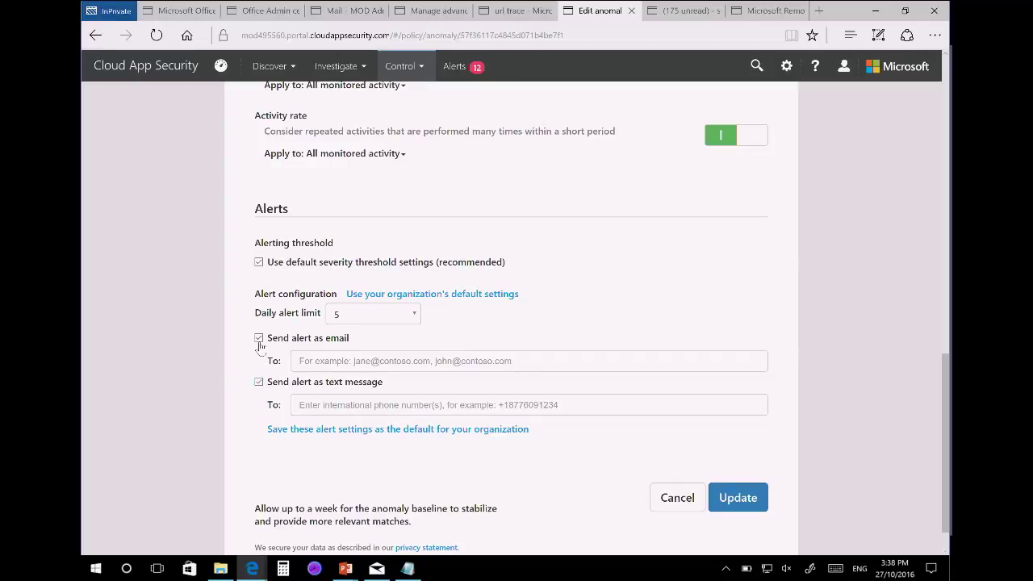
click(258, 382)
click(259, 338)
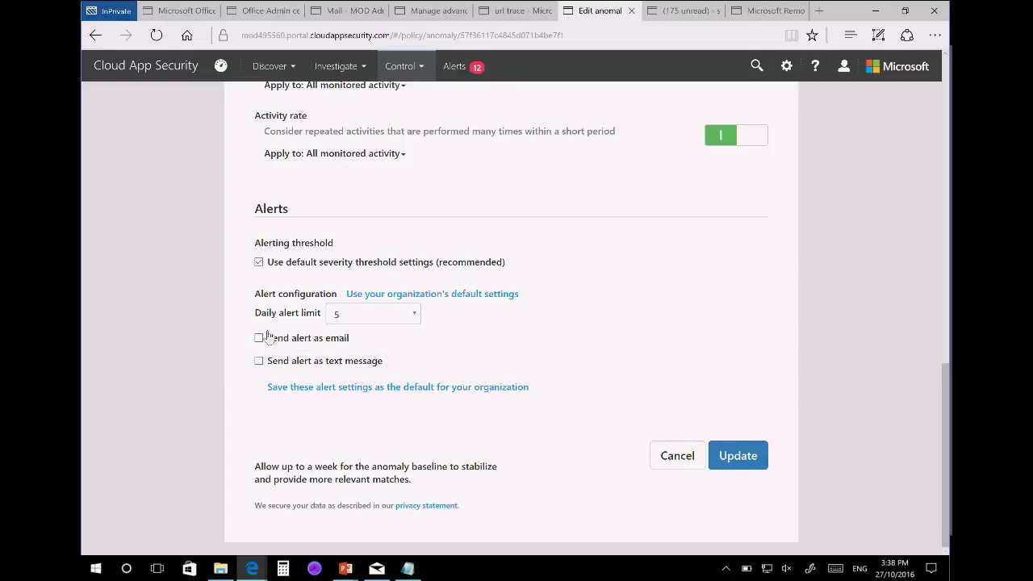
Try a custom alerting threshold with a minimum risk score of 70, and restore the default severity threshold settings.
click(268, 268)
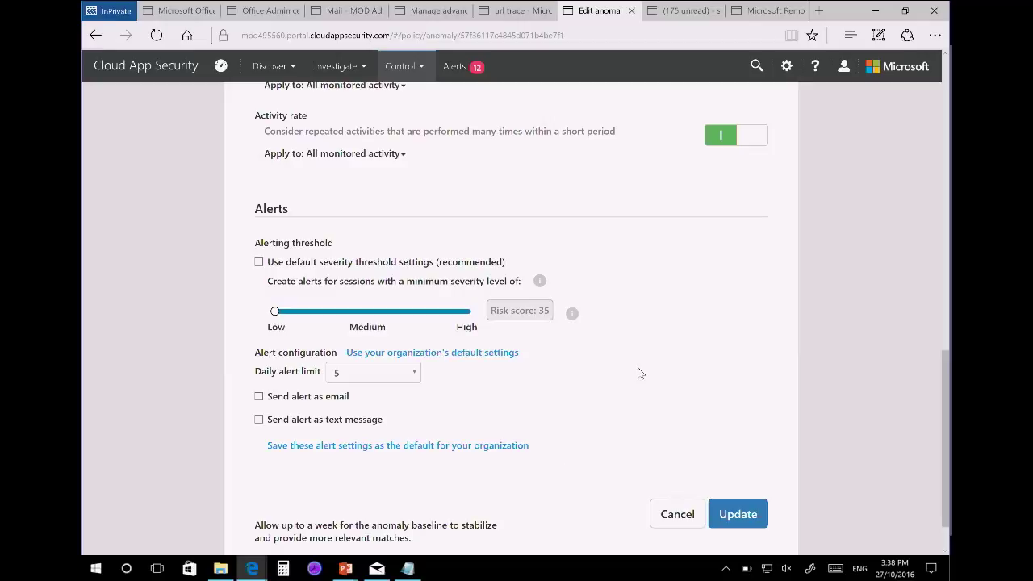
drag(276, 314, 391, 311)
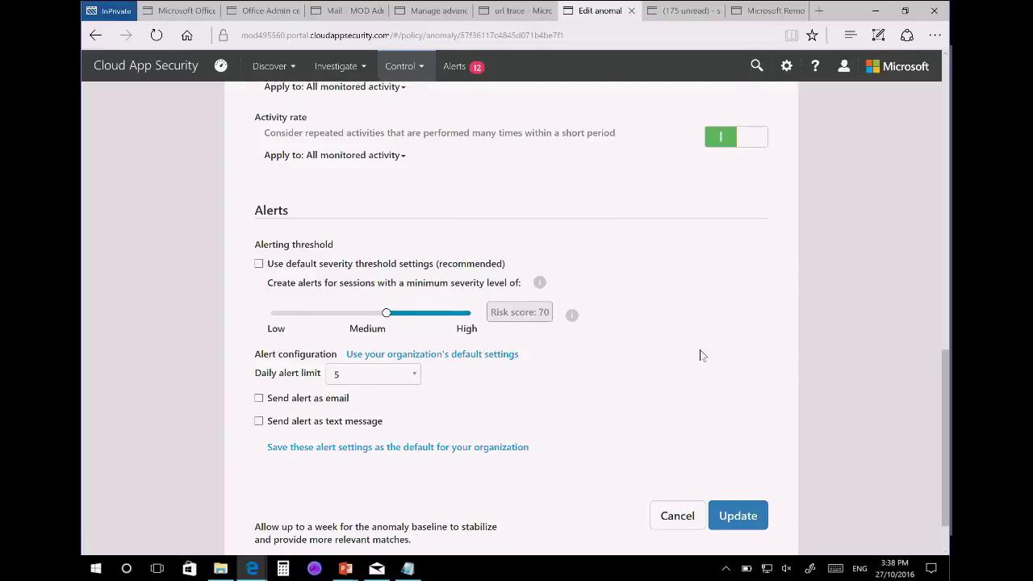
scroll(700, 351, up, 15)
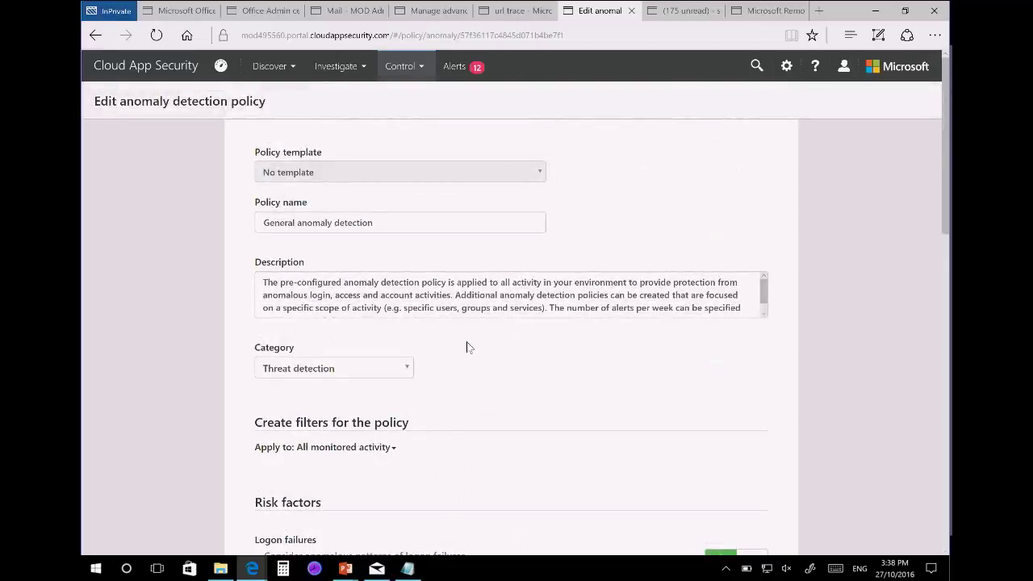
scroll(469, 349, down, 5)
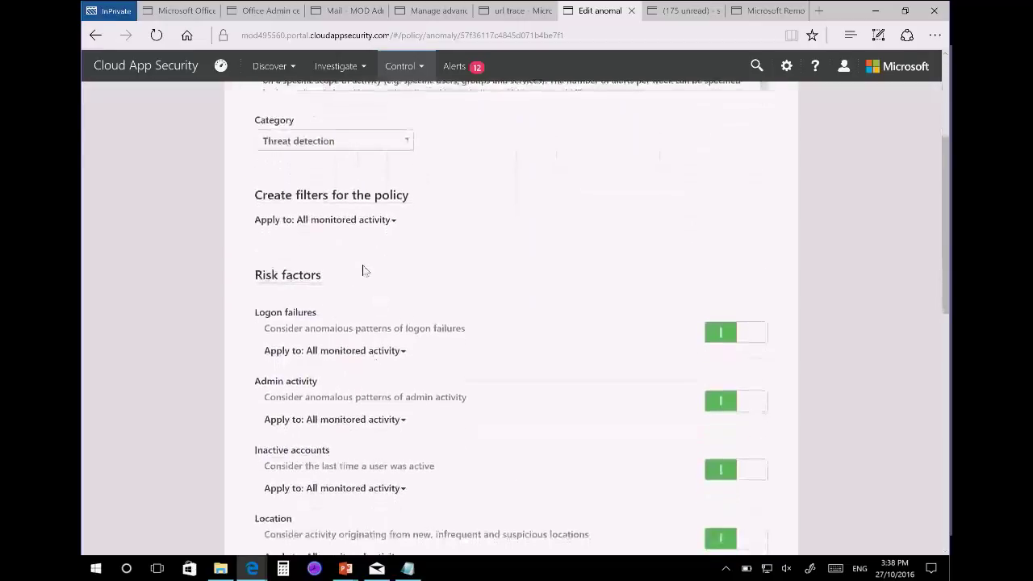
scroll(426, 327, down, 10)
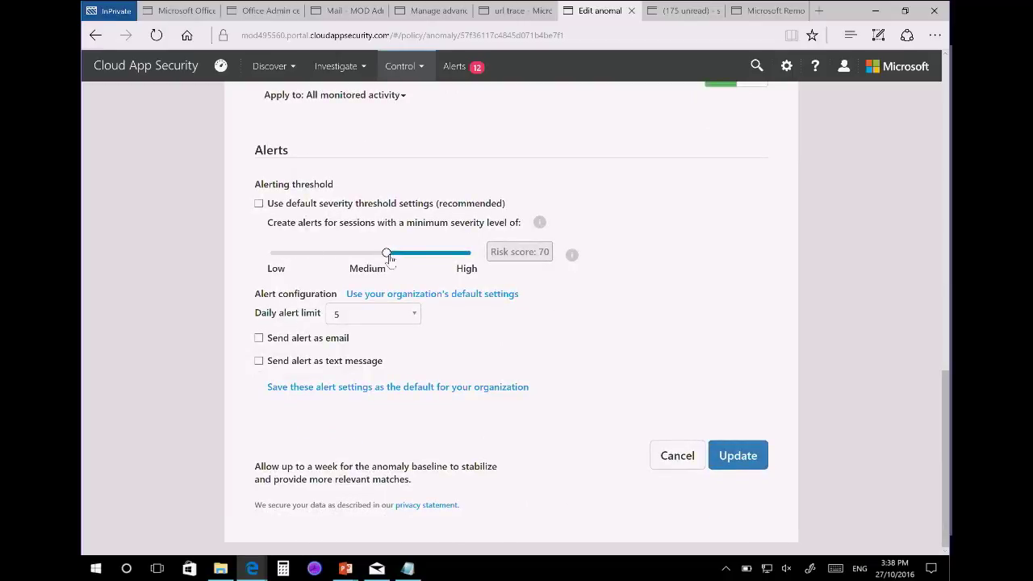
click(258, 204)
Check which activity scopes the policy's overall filter can apply to, without choosing a different one.
scroll(849, 458, up, 5)
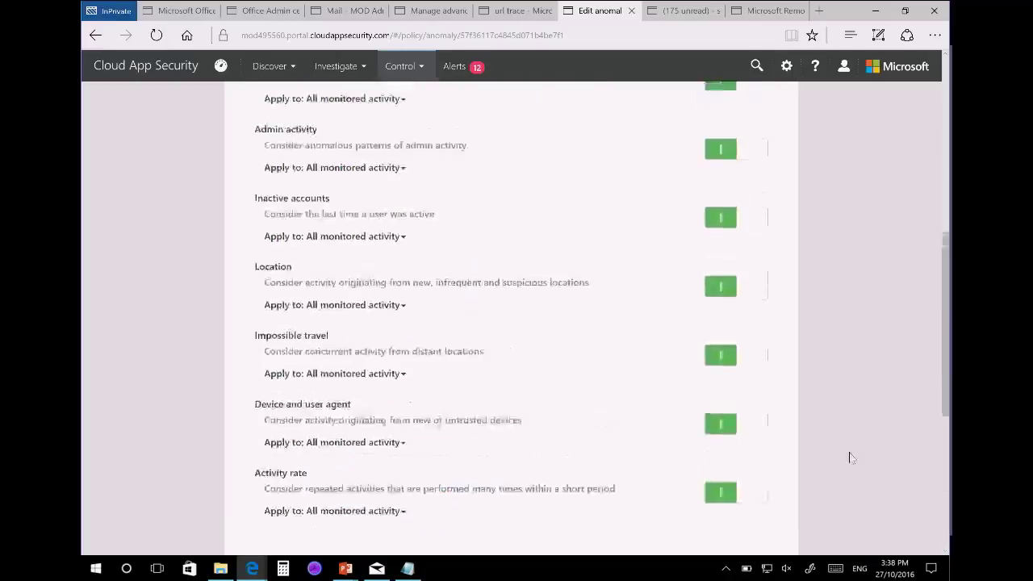
scroll(850, 457, up, 5)
scroll(716, 479, down, 4)
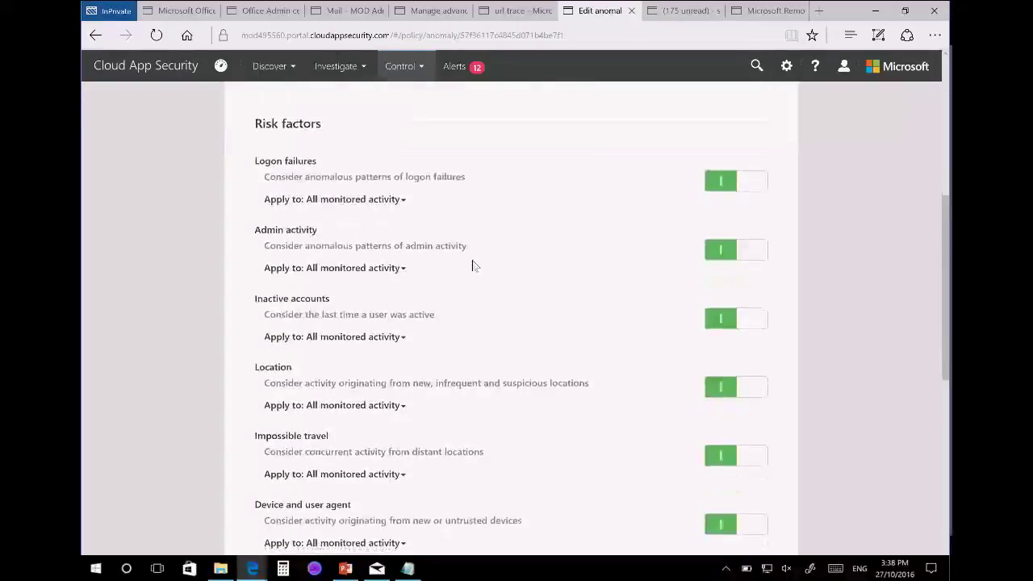
scroll(475, 266, up, 3)
click(392, 295)
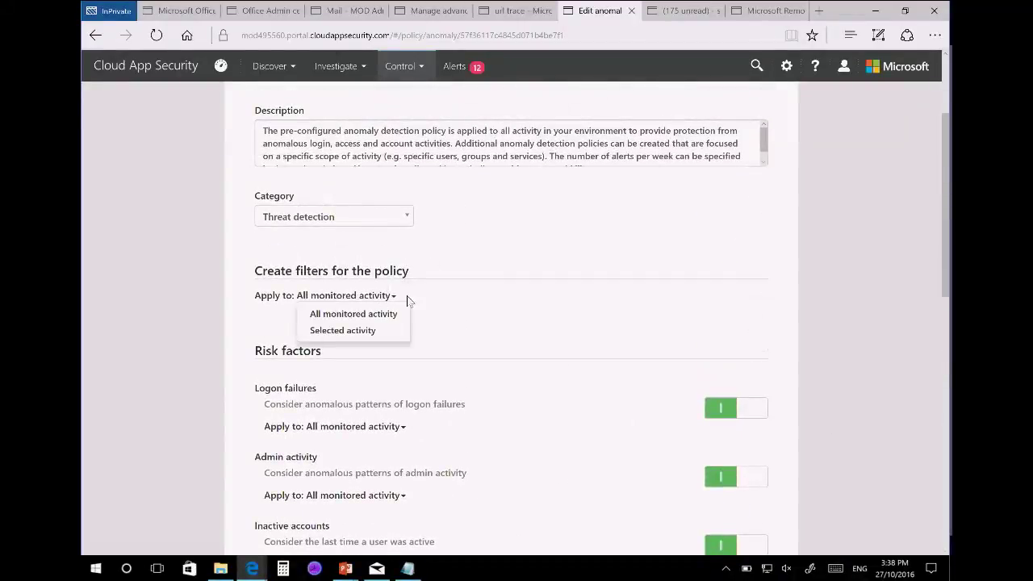
click(401, 295)
click(395, 297)
click(552, 327)
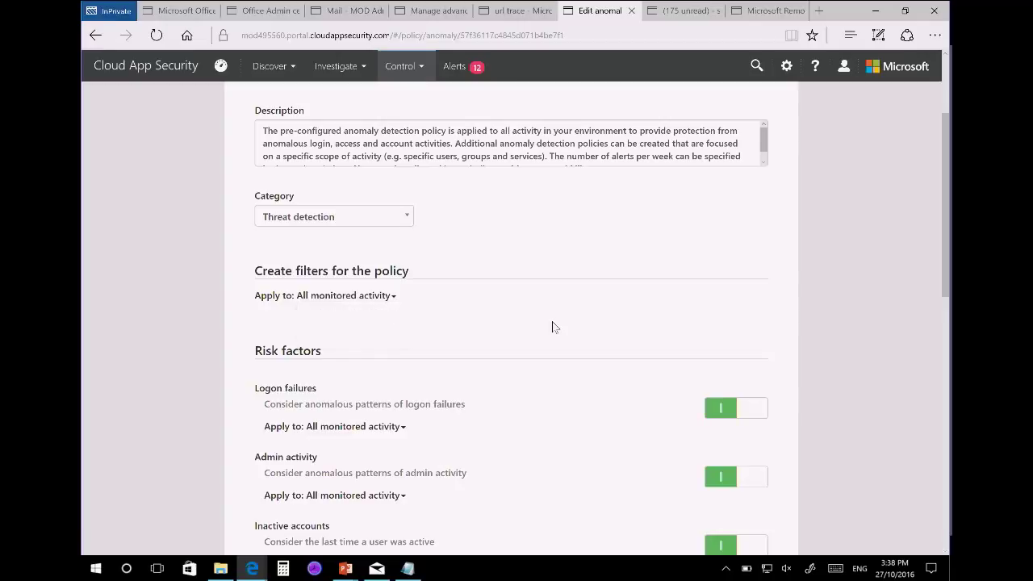
Limit the Admin activity risk factor to selected activity with the filter Administrative activity is True.
scroll(549, 328, up, 2)
scroll(550, 326, down, 4)
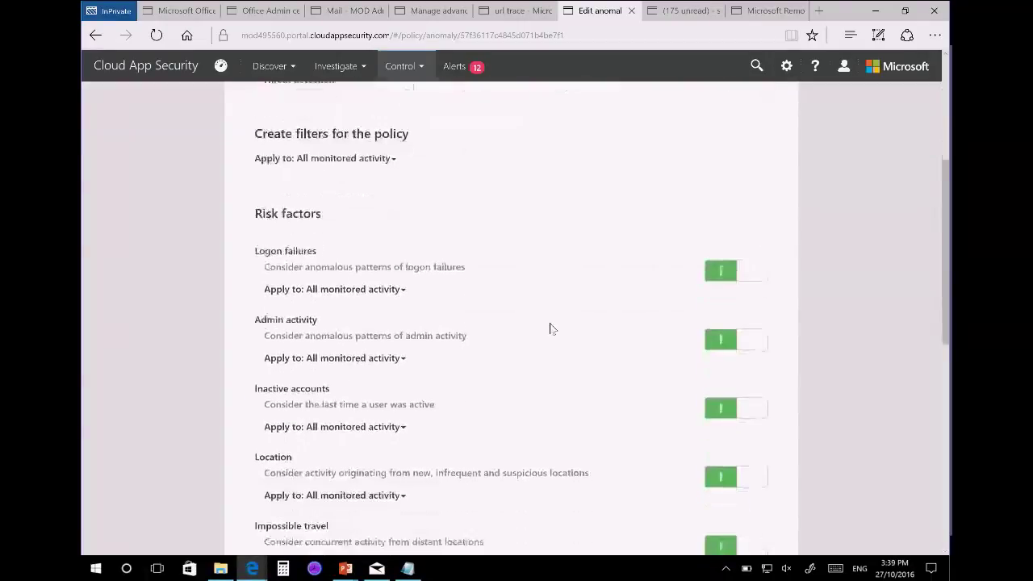
click(405, 345)
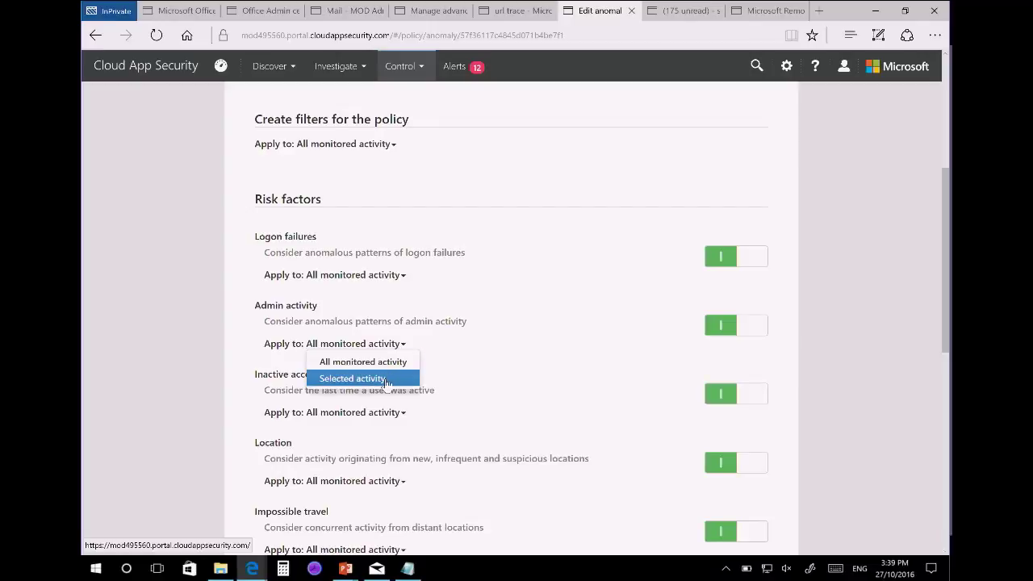
click(386, 379)
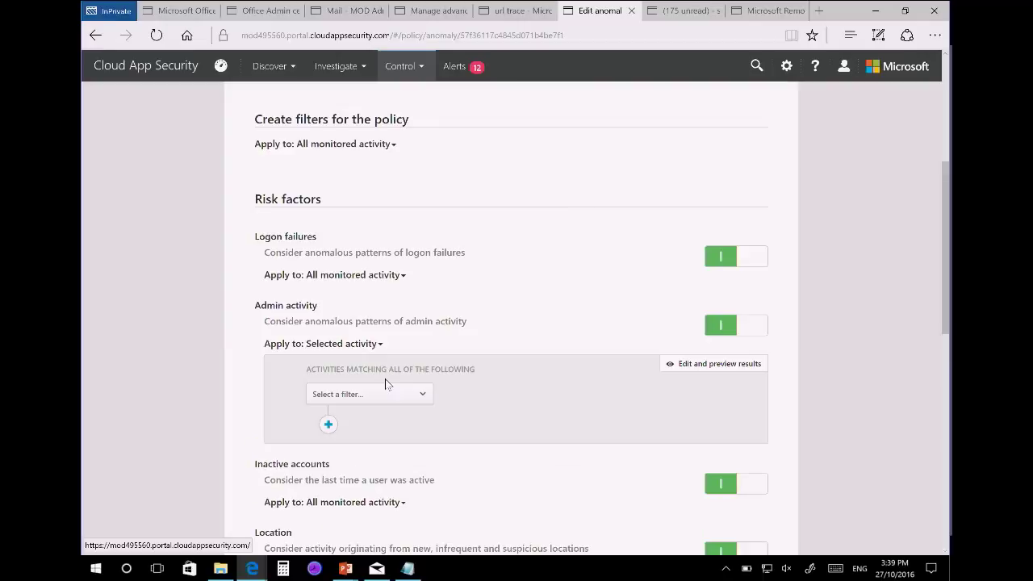
click(430, 395)
click(394, 495)
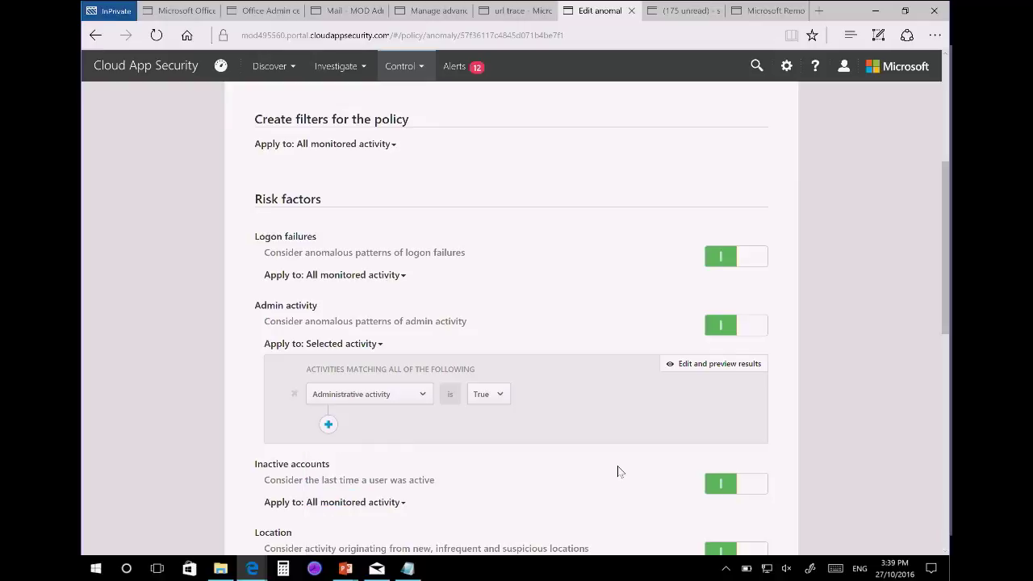
Preview the activities matching the Admin activity filter, and close the preview without saving filters.
scroll(612, 452, down, 1)
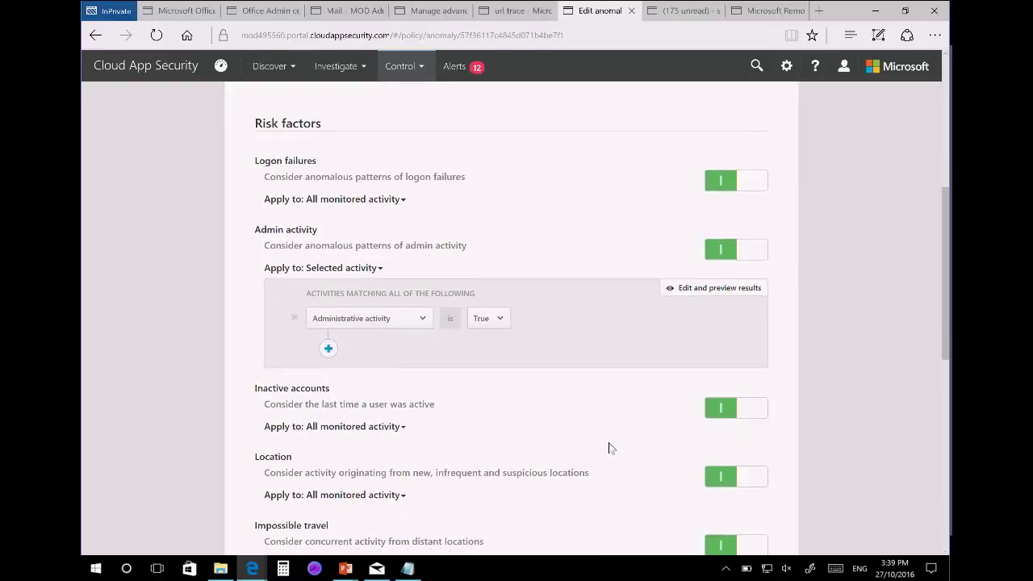
click(694, 290)
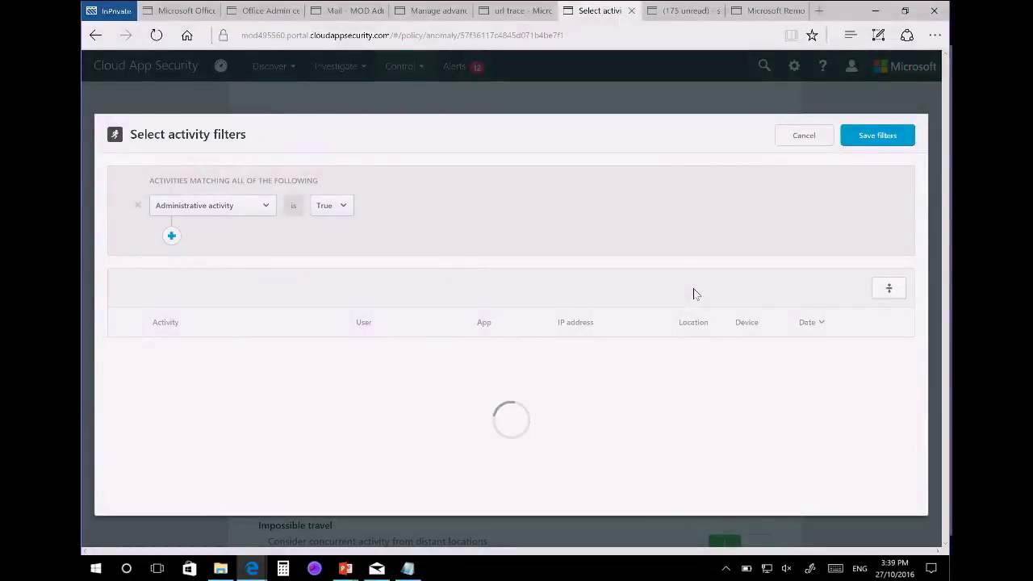
scroll(682, 323, down, 2)
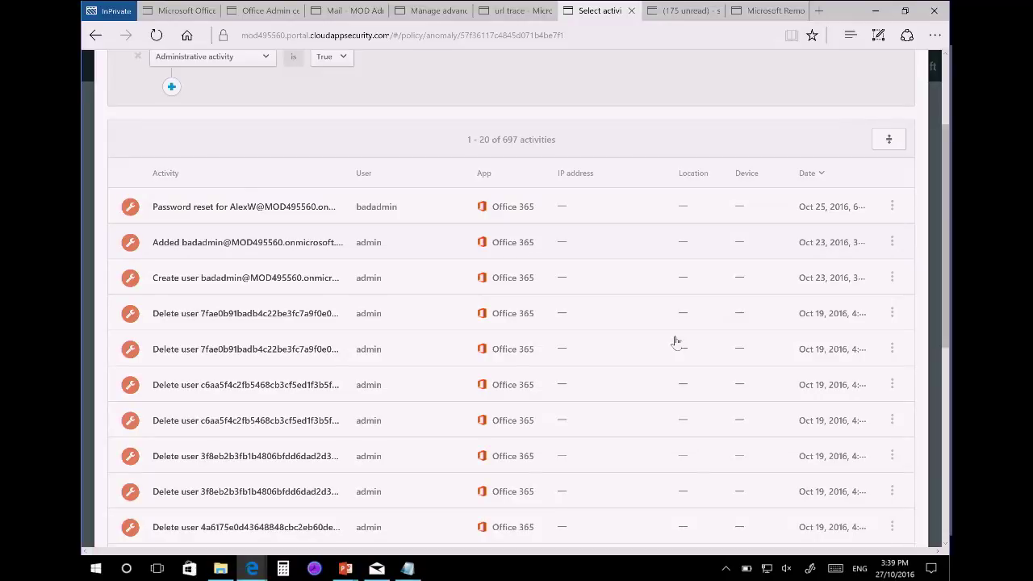
scroll(509, 395, down, 5)
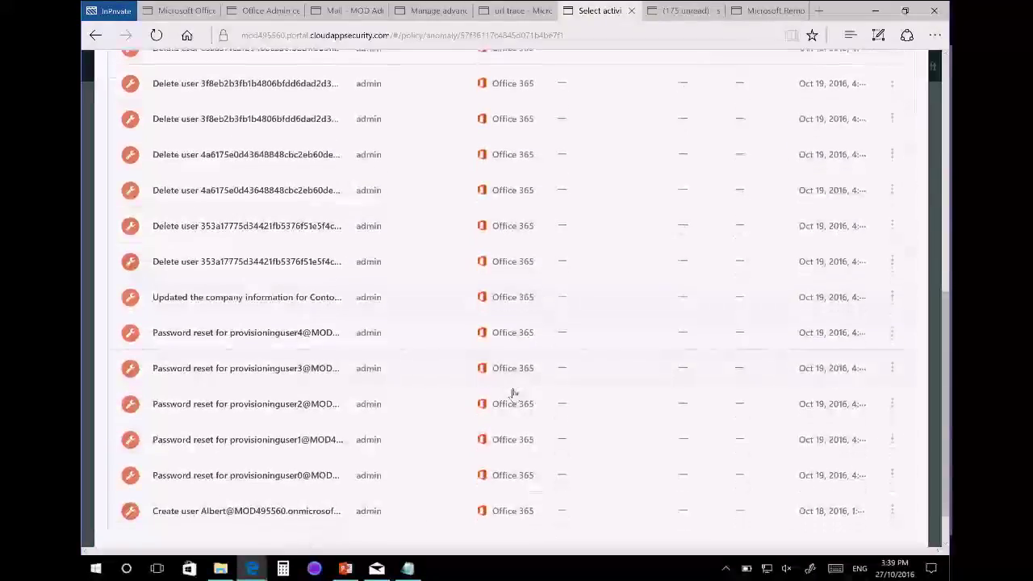
scroll(513, 393, up, 8)
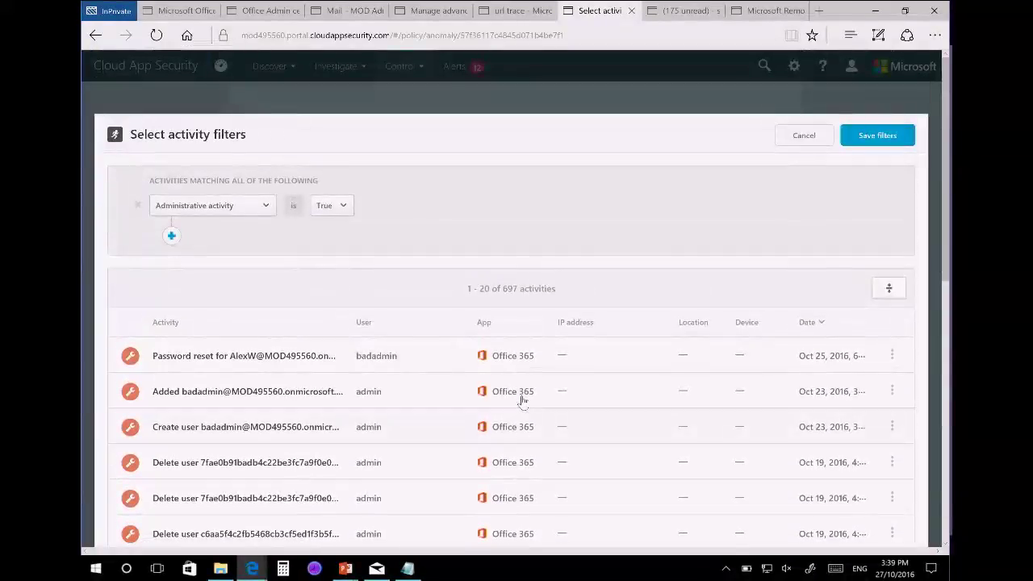
click(797, 137)
Return to the Policies list, discarding the changes to the General anomaly detection policy.
scroll(819, 258, up, 5)
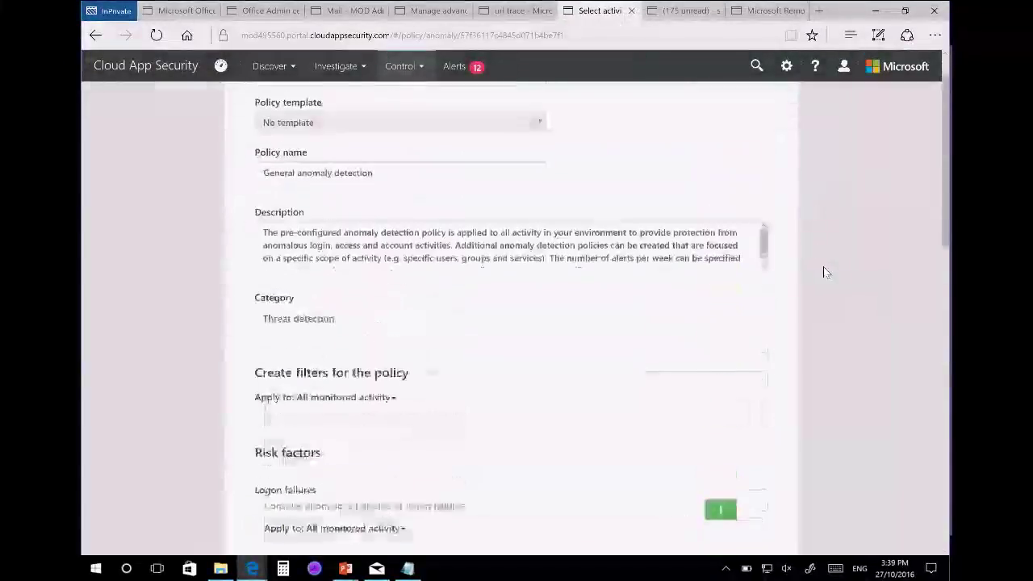
click(419, 67)
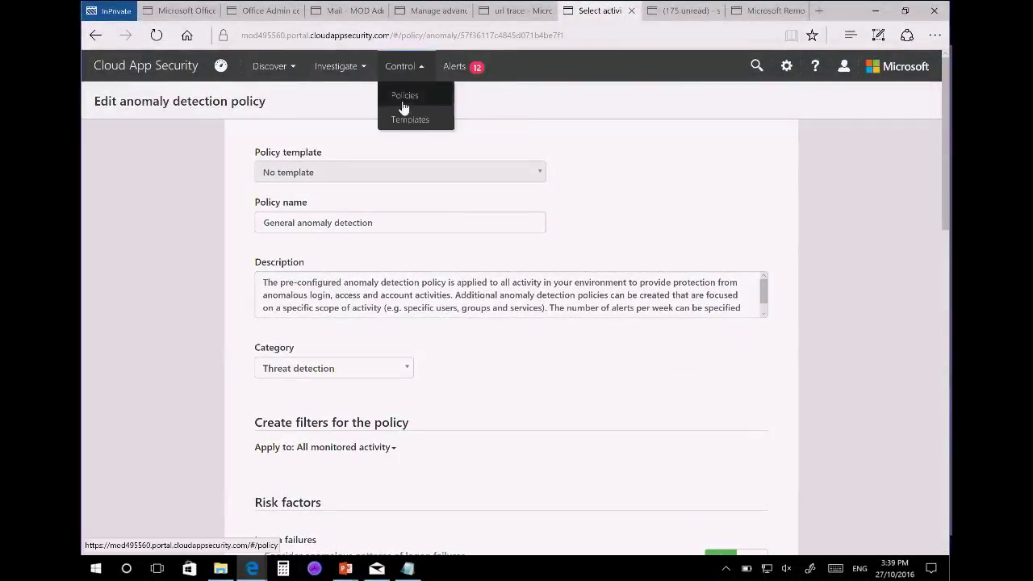
click(406, 99)
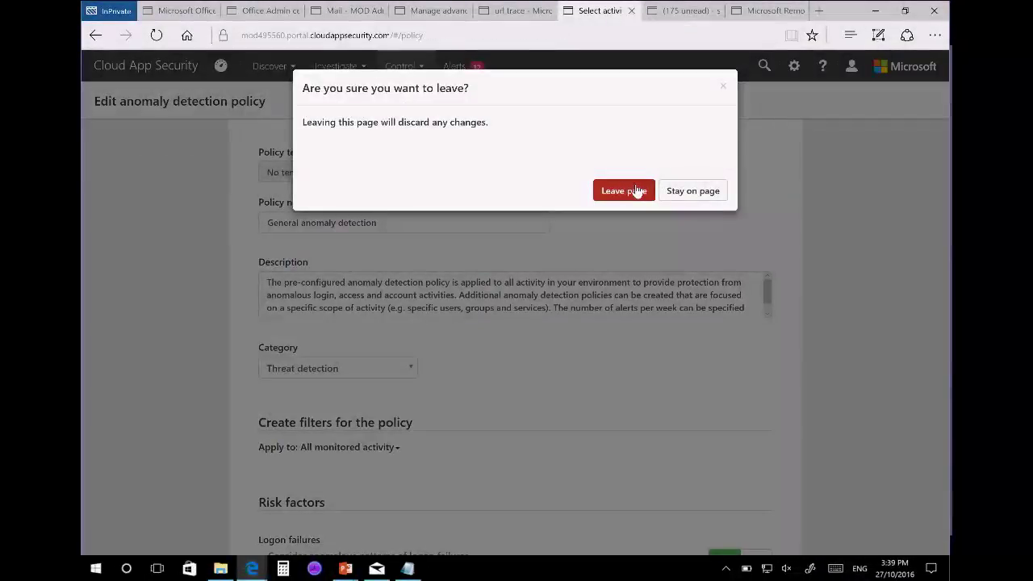
click(624, 179)
Start a new activity policy from the "Administrative activity from a non-administrative IP address" template and review its filters and alert settings.
click(847, 226)
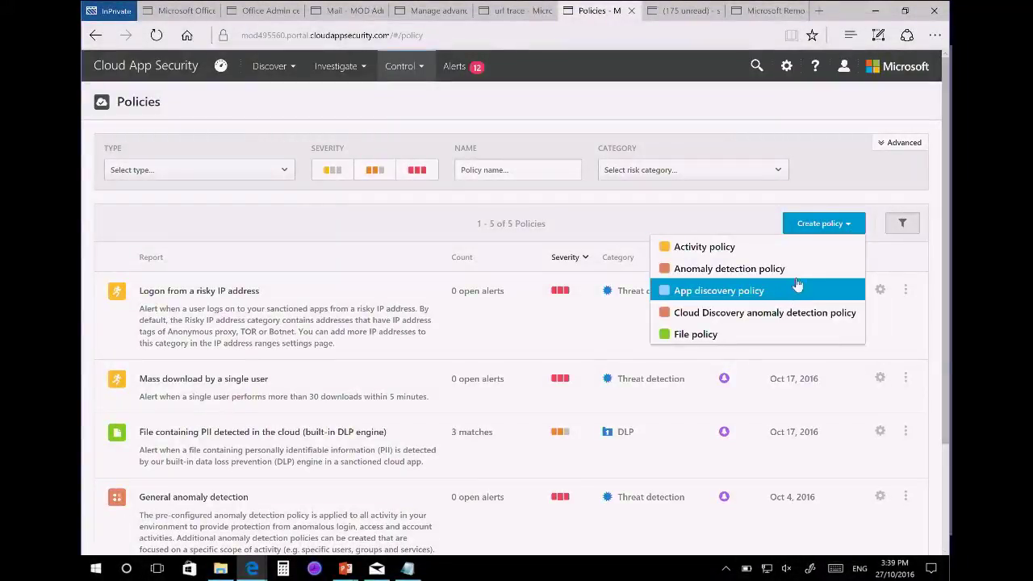
click(752, 253)
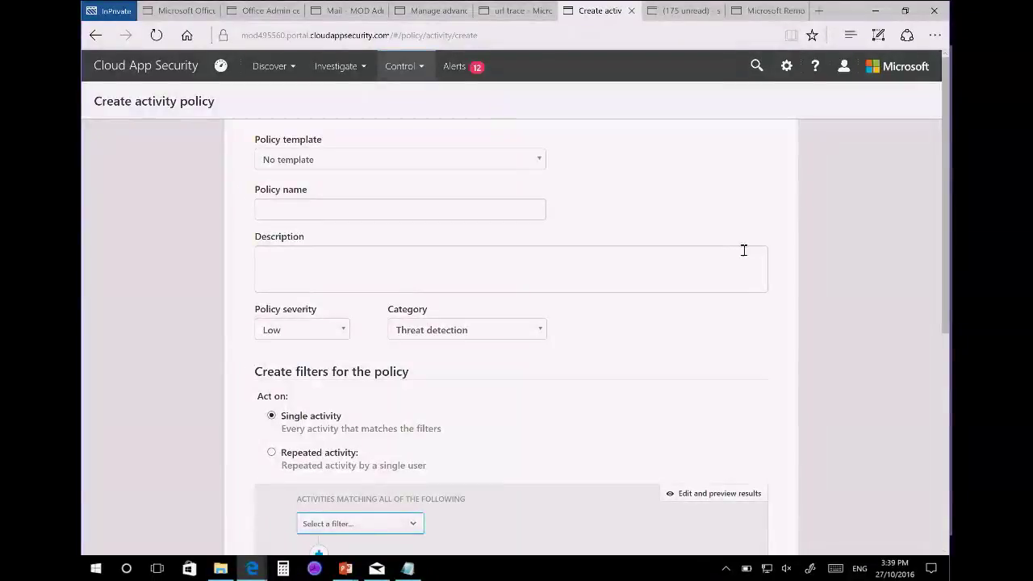
click(460, 159)
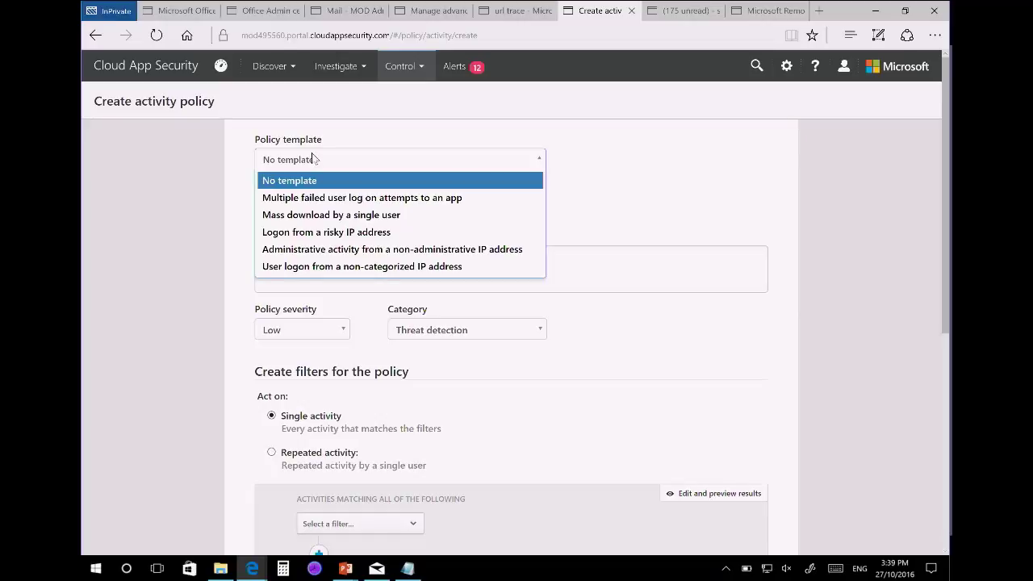
click(324, 249)
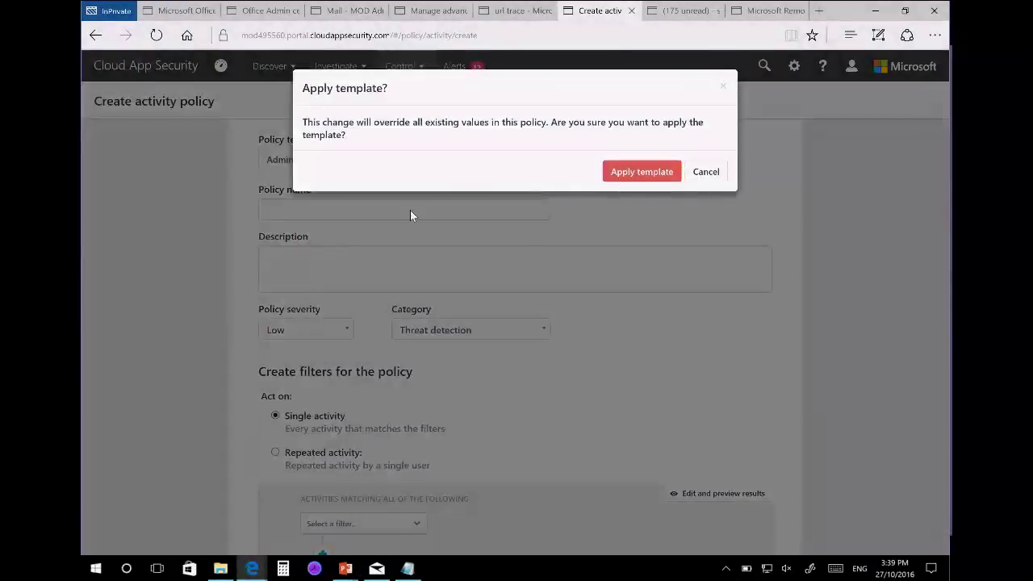
click(642, 172)
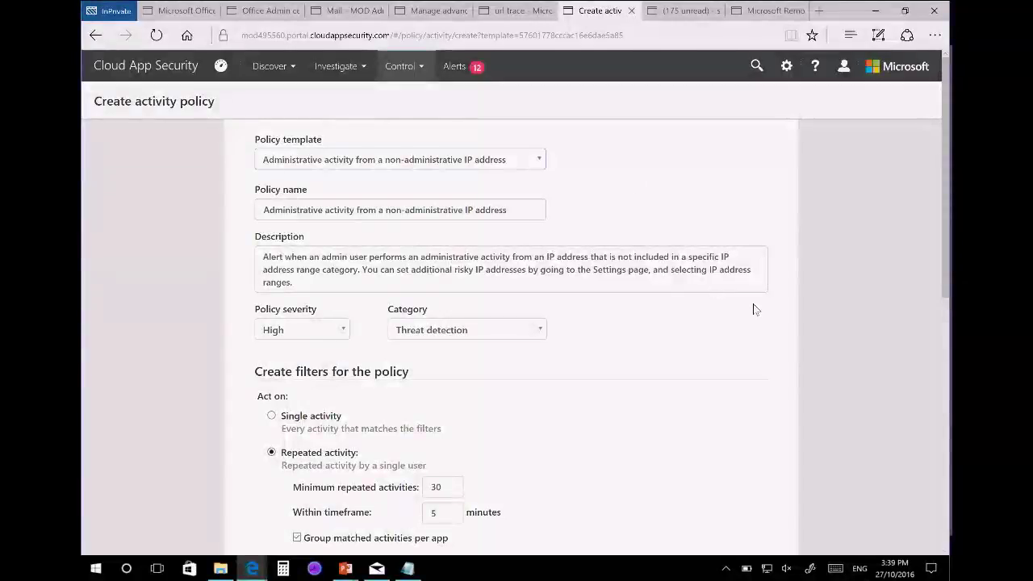
scroll(752, 303, down, 5)
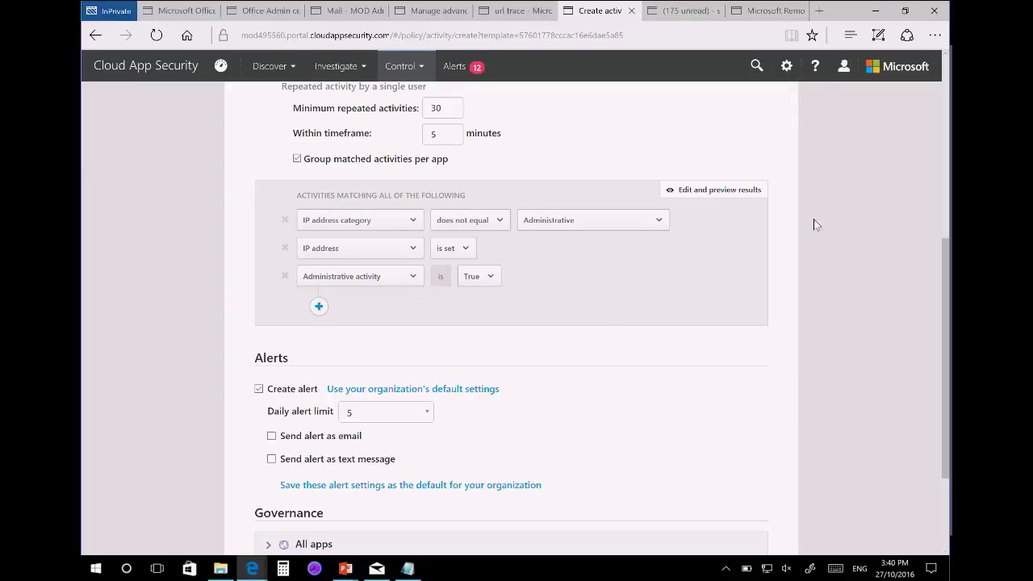
Discard the unsaved activity policy and open the Admin Network IP address range to review its addresses and category.
click(786, 65)
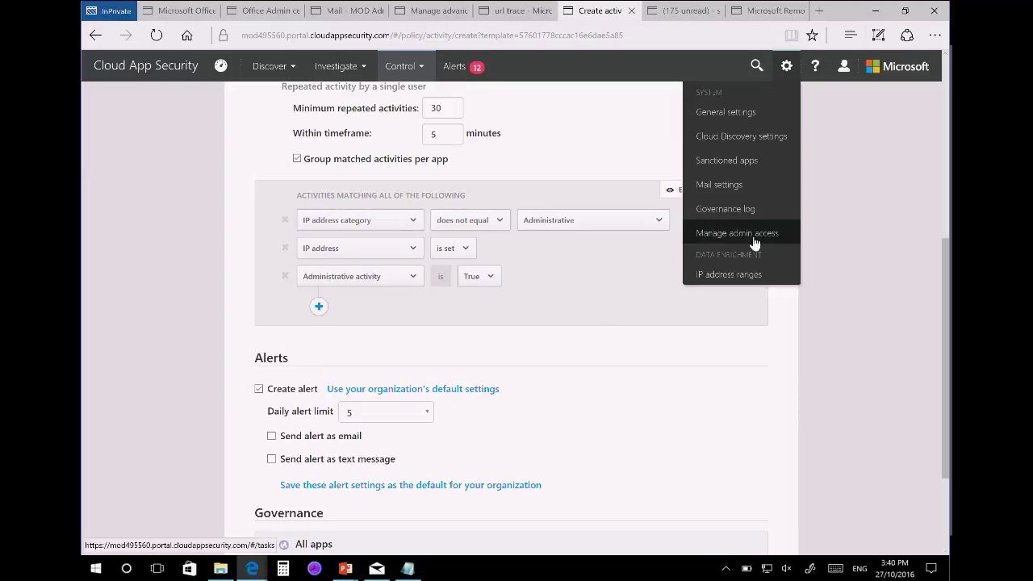
click(738, 275)
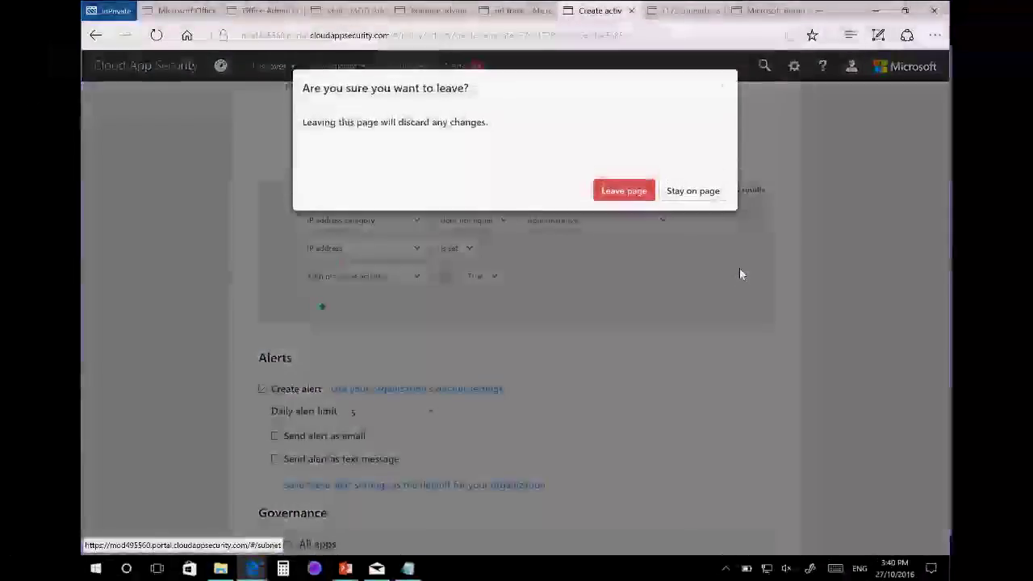
click(612, 191)
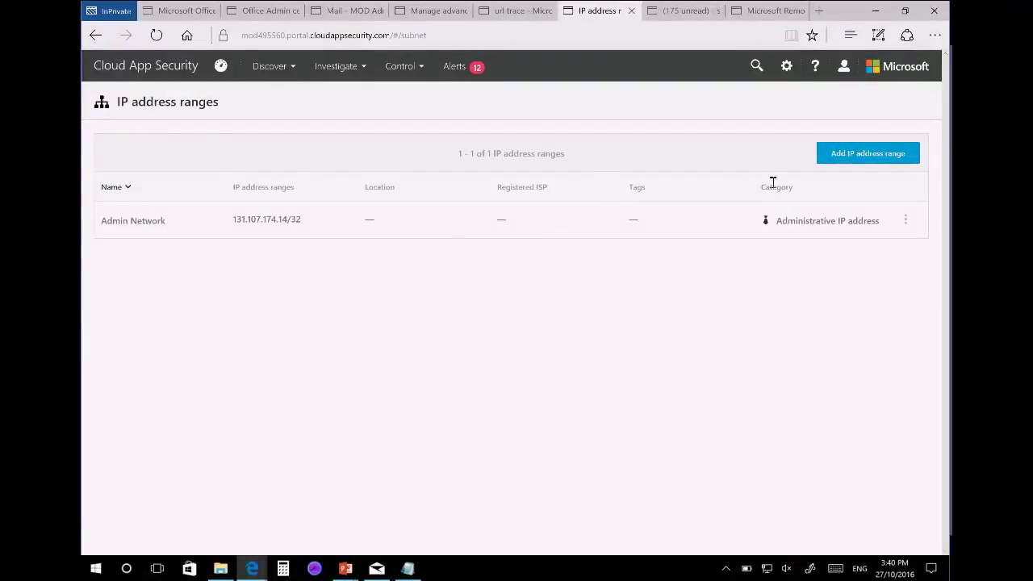
click(904, 221)
click(876, 244)
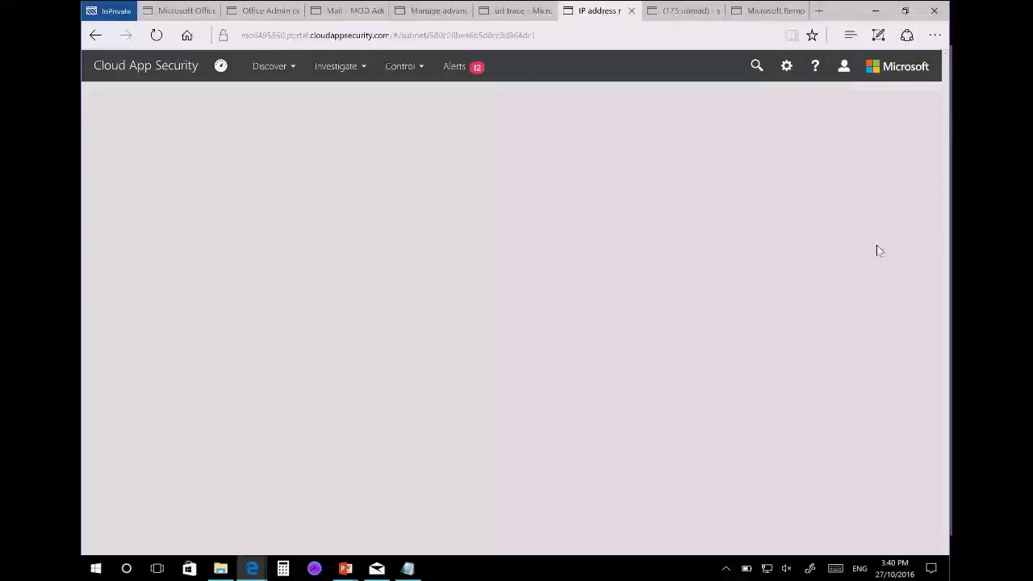
click(345, 221)
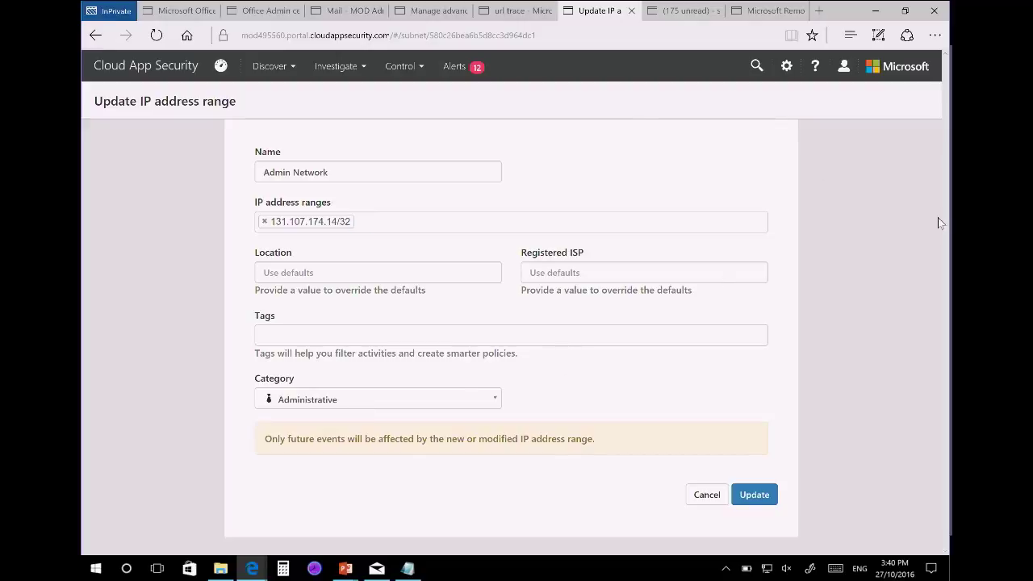
Open the activity log and show all activities of the same type as the badadmin account's password reset.
click(361, 68)
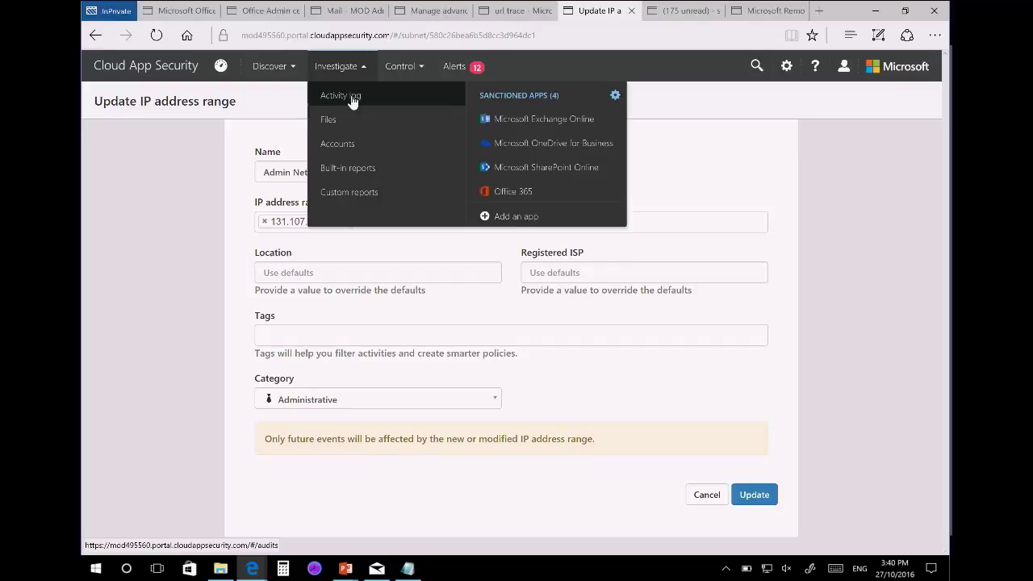
click(353, 98)
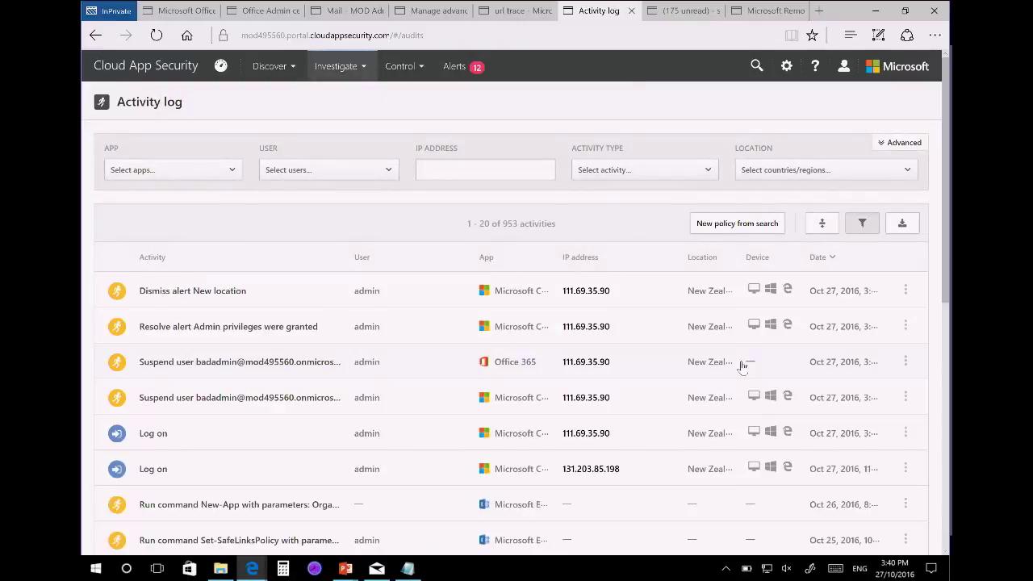
scroll(742, 371, down, 3)
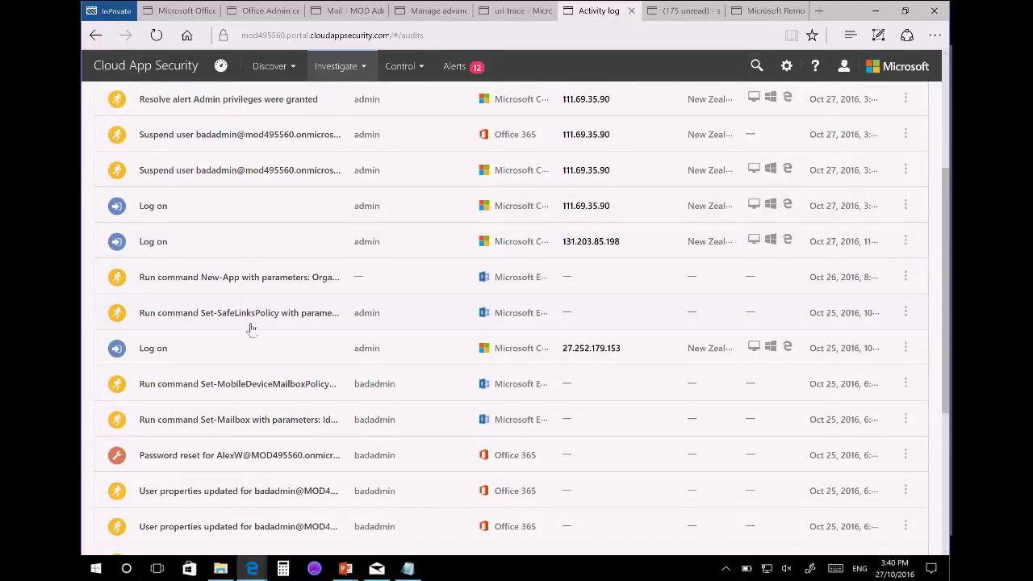
scroll(252, 329, down, 2)
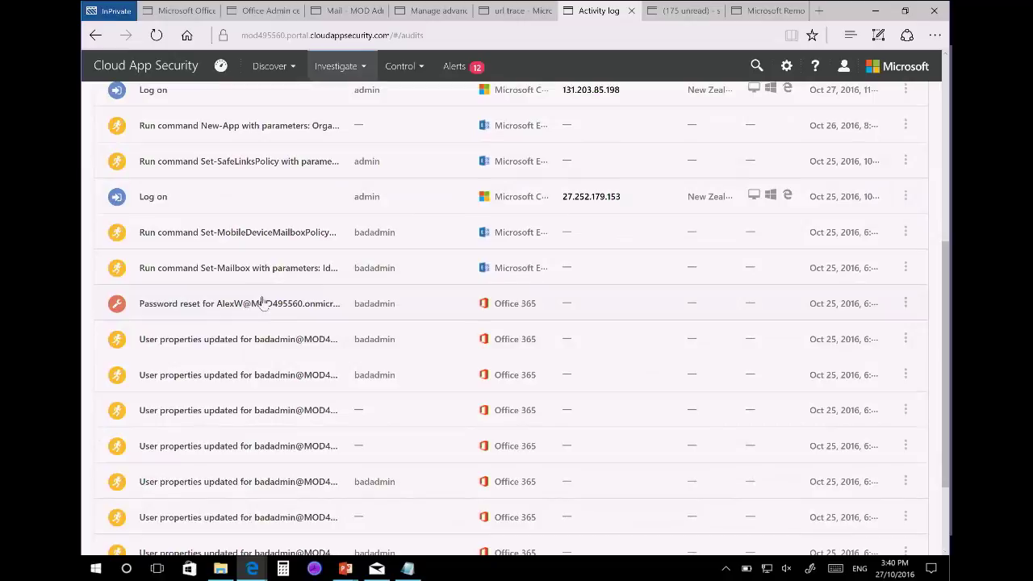
click(905, 303)
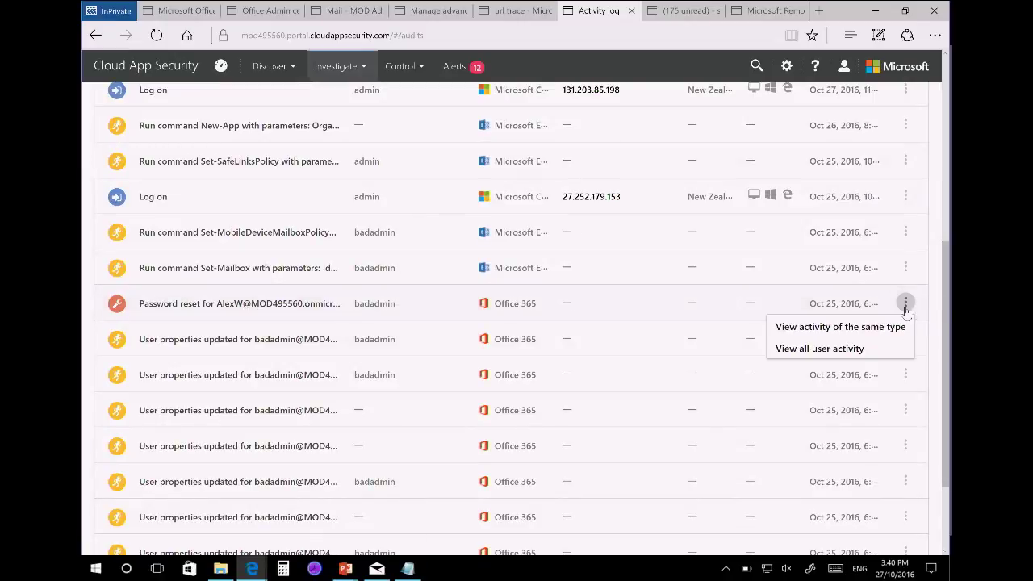
click(805, 335)
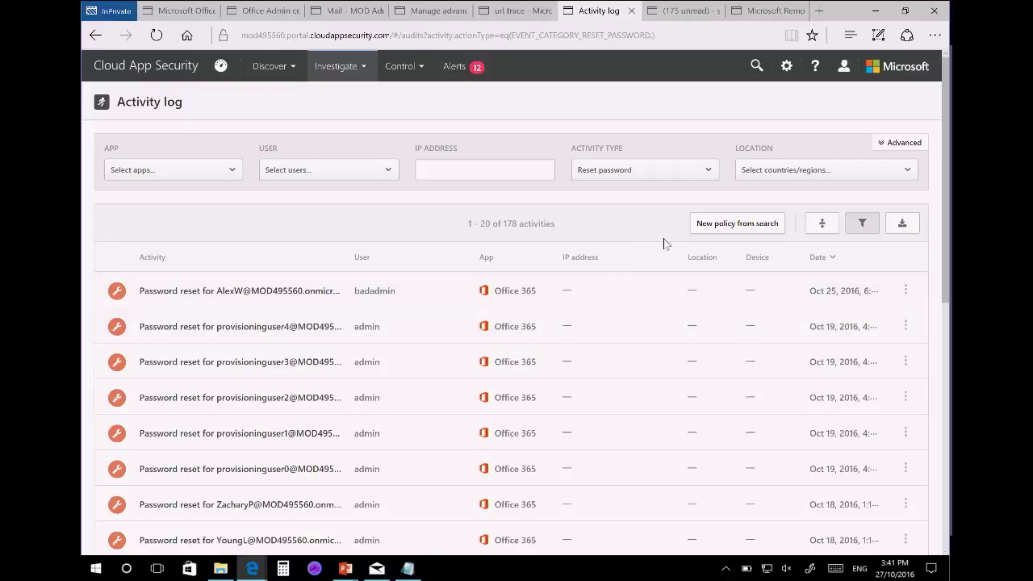
Start a new activity policy from the Reset password search and review its filter and alert settings.
click(716, 229)
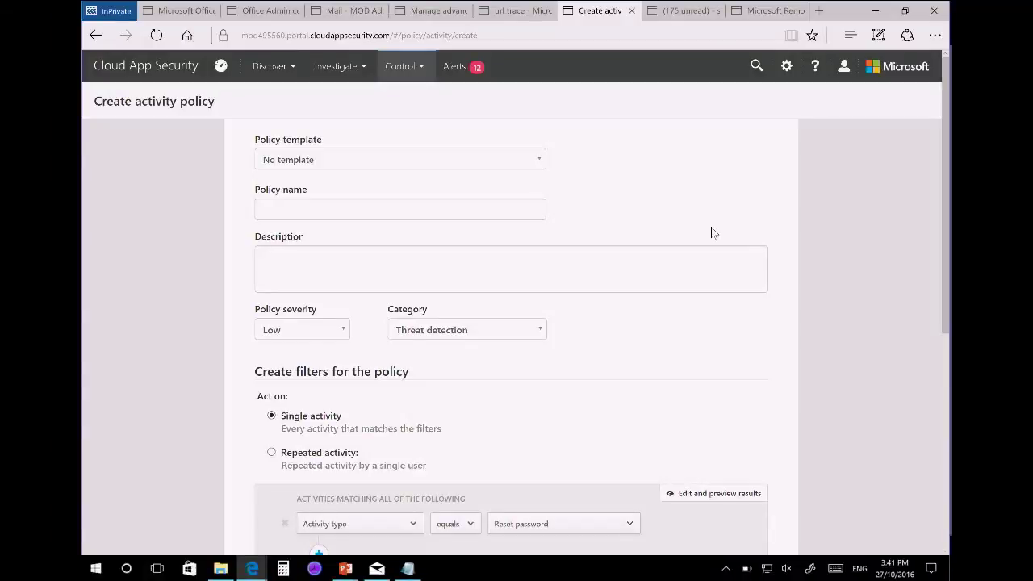
scroll(710, 233, down, 5)
scroll(606, 315, up, 3)
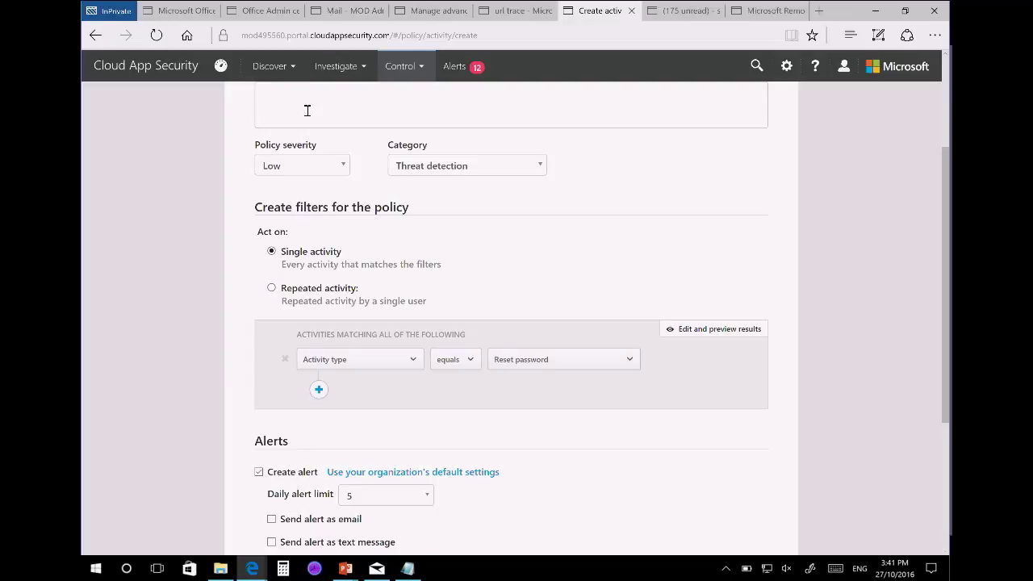
Open the built-in Browser use report and review the browsers listed.
click(365, 71)
click(354, 166)
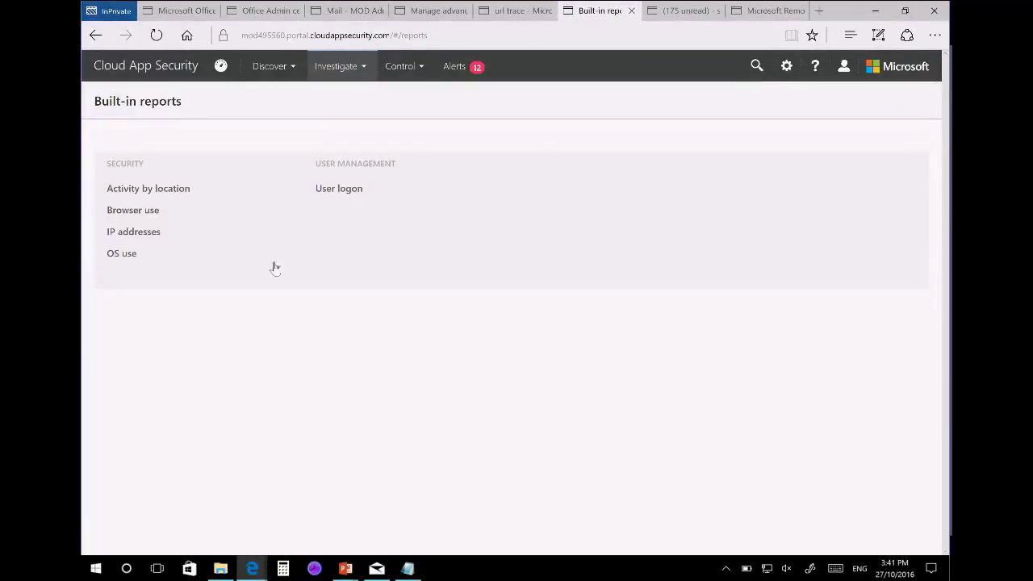
click(143, 215)
scroll(686, 400, down, 1)
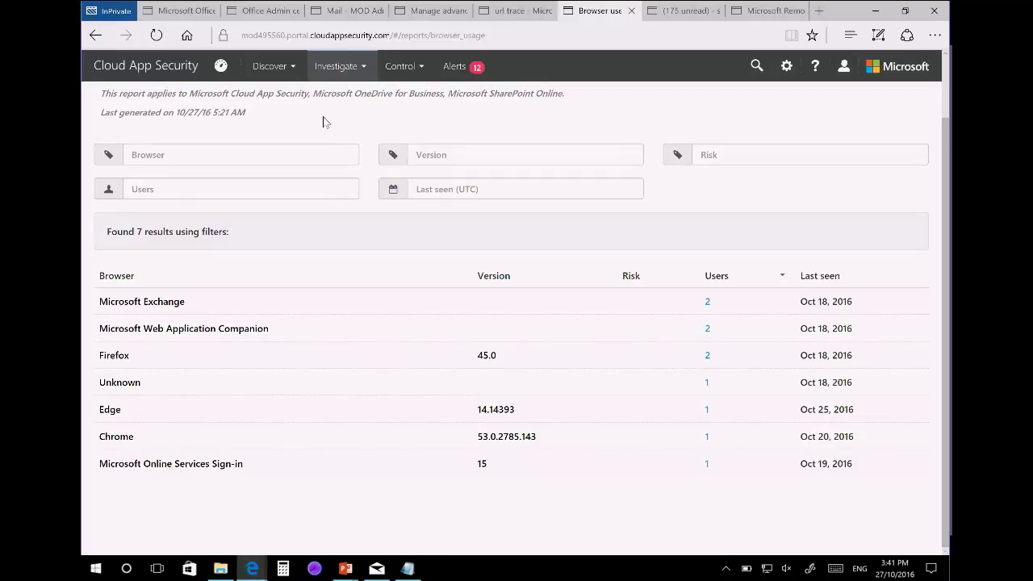
View the Accounts list, and open the built-in Activity by location report.
click(349, 71)
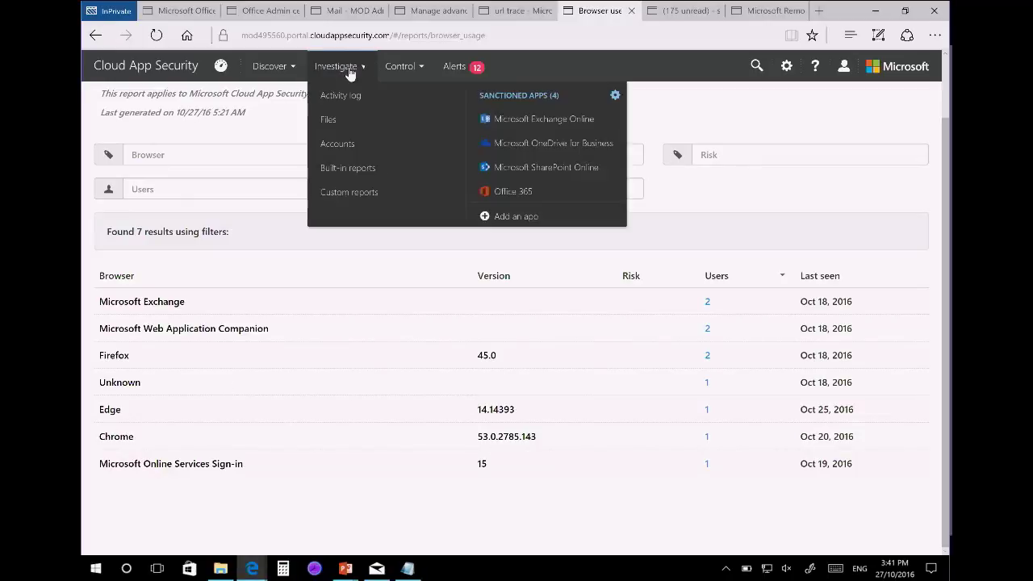
click(353, 146)
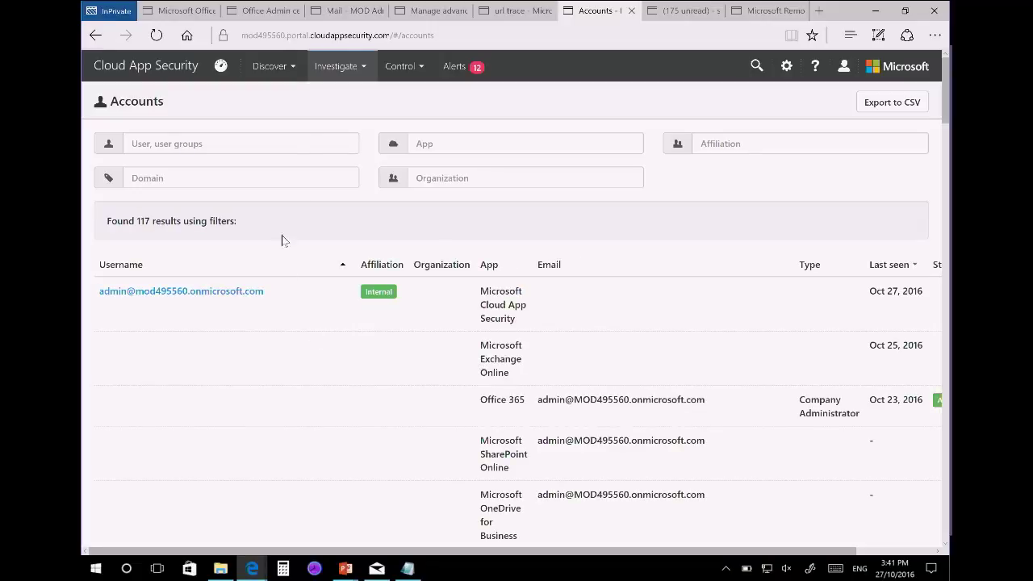
click(338, 67)
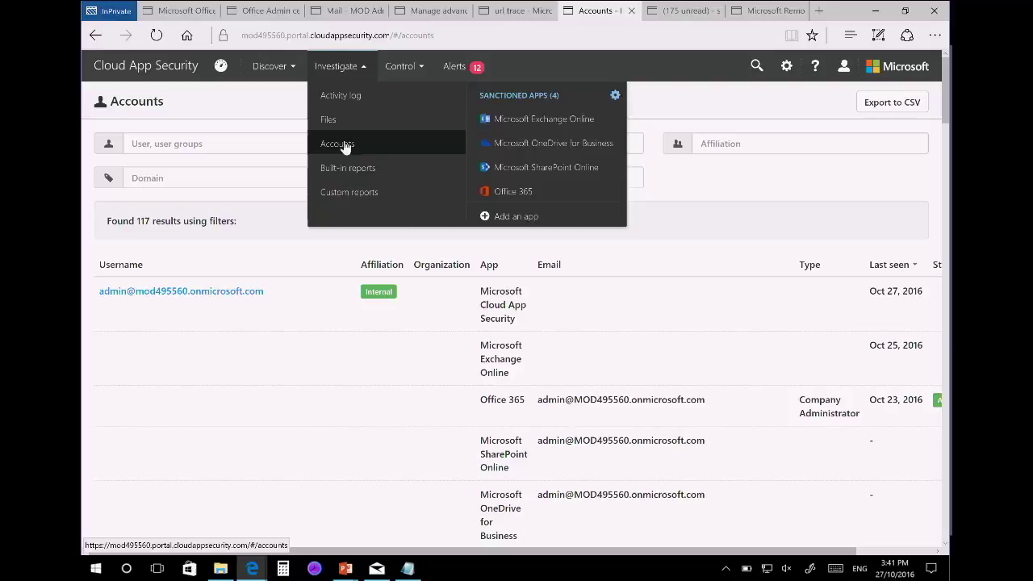
click(340, 169)
click(152, 192)
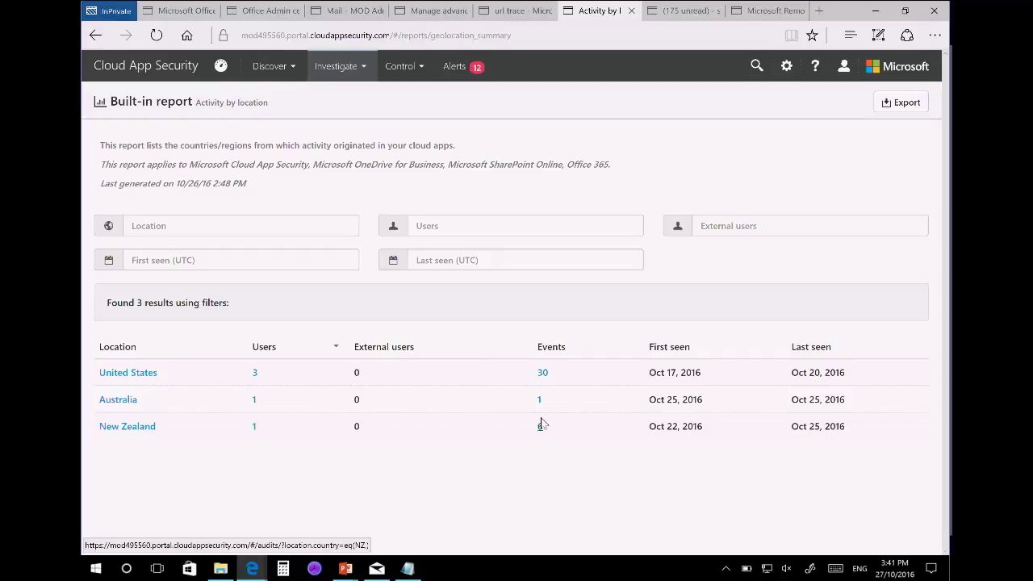
Open the United States events from the location report and examine the log-on activities.
click(542, 373)
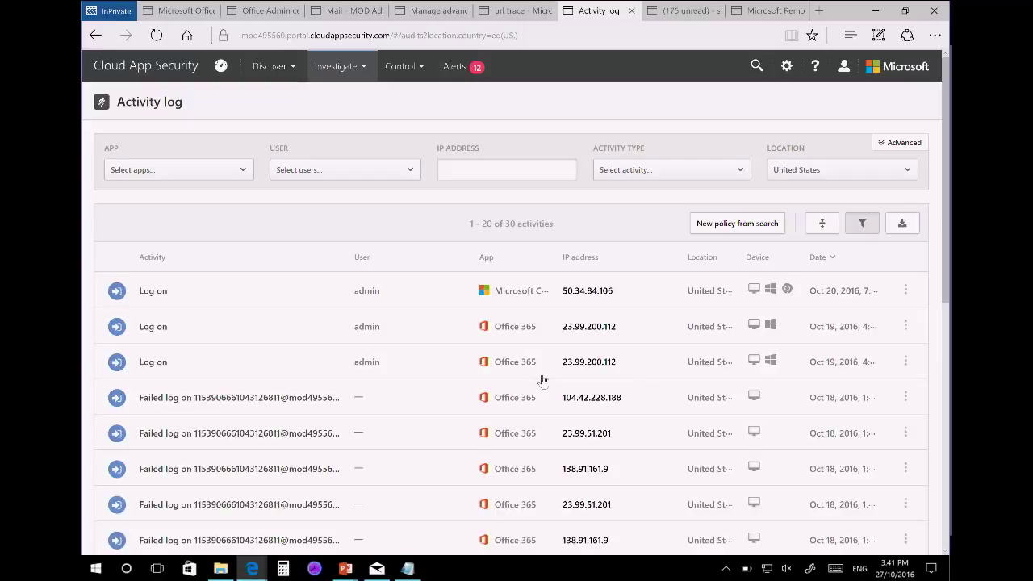
scroll(540, 372, down, 3)
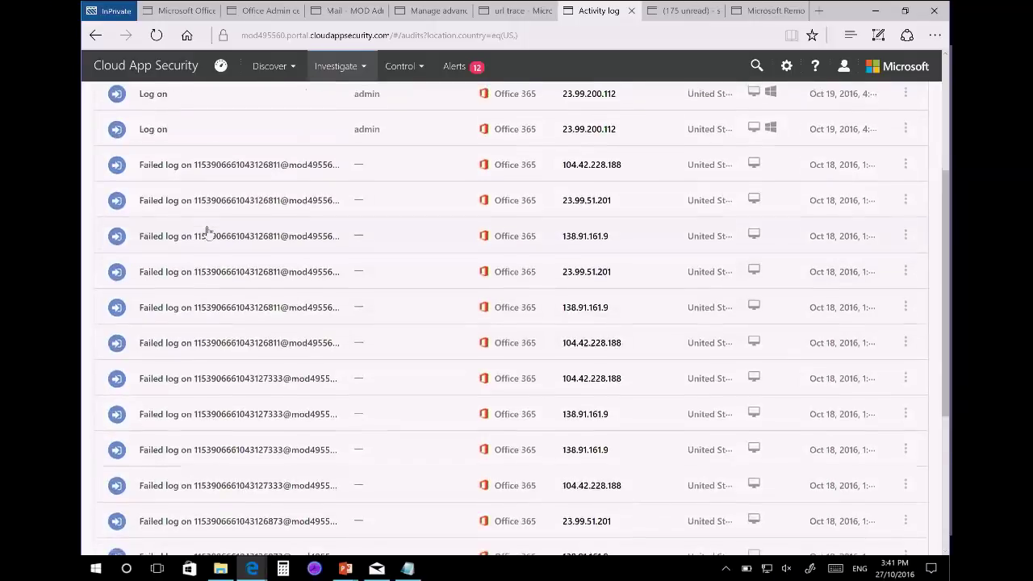
scroll(208, 233, down, 3)
scroll(205, 240, up, 1)
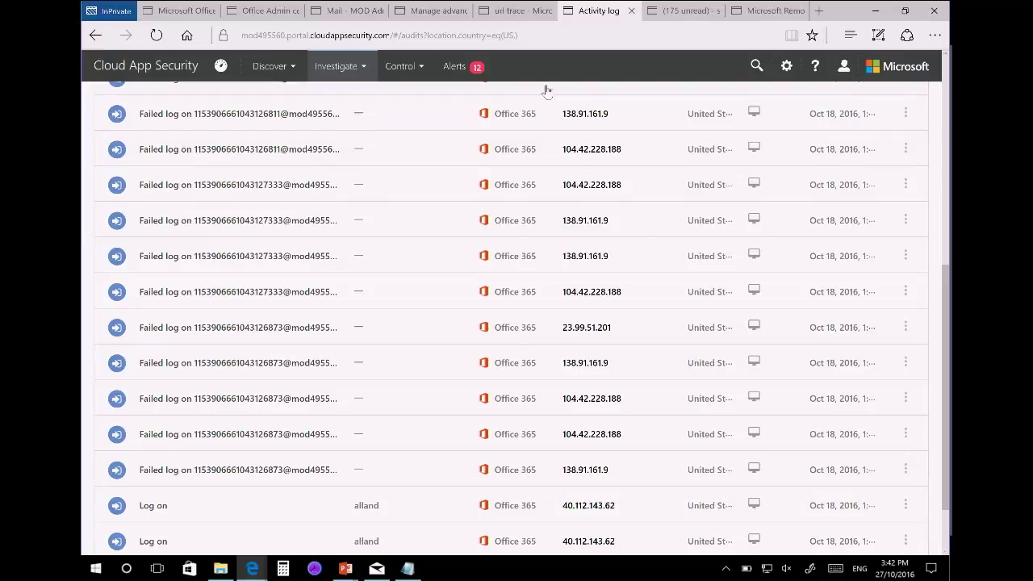
Switch to the PowerPoint slide show, advance past the "ASM in Office 365" demo slide and play the embedded video.
key(alt+Tab)
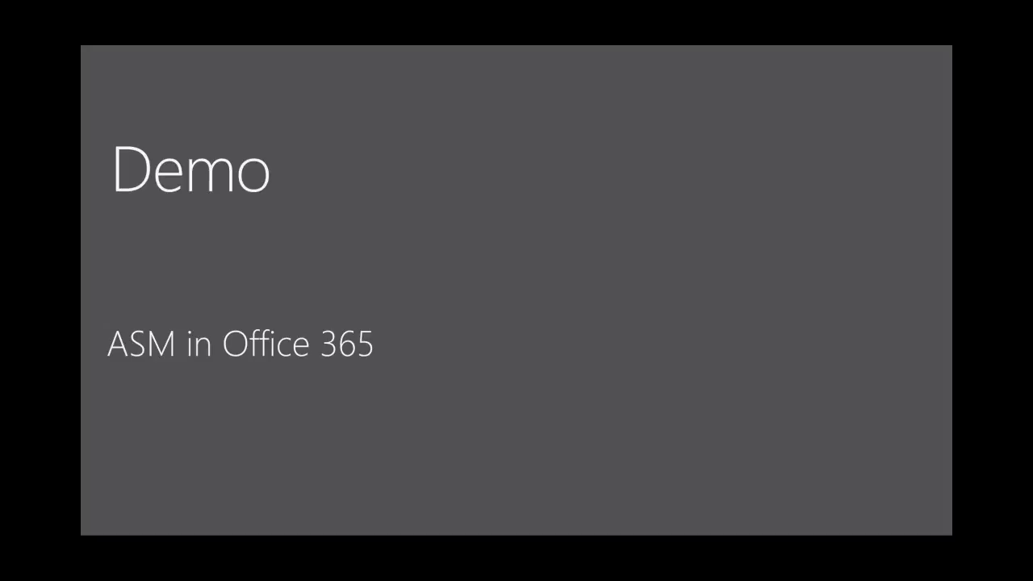
key(Right)
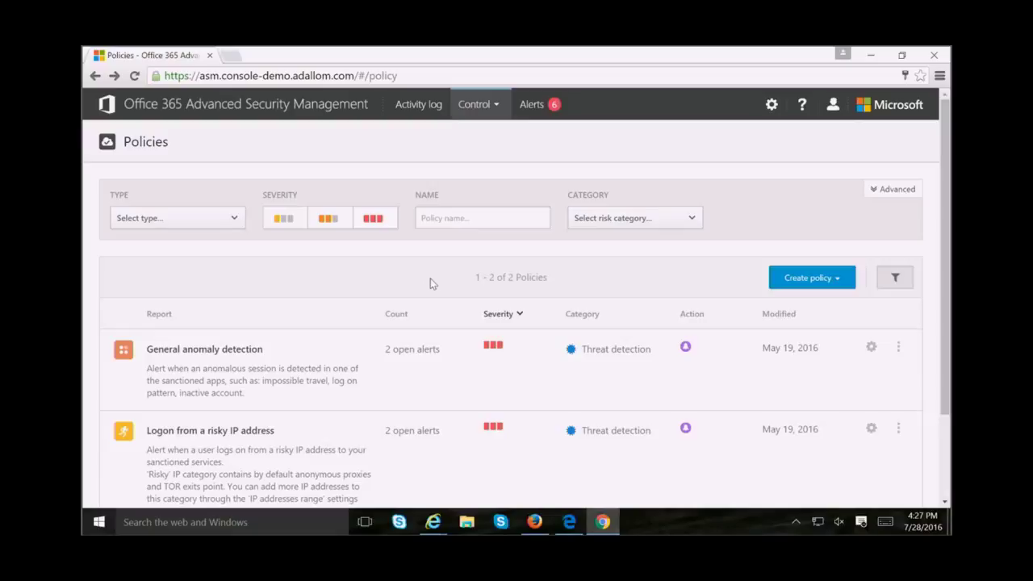
mouse_move(404, 533)
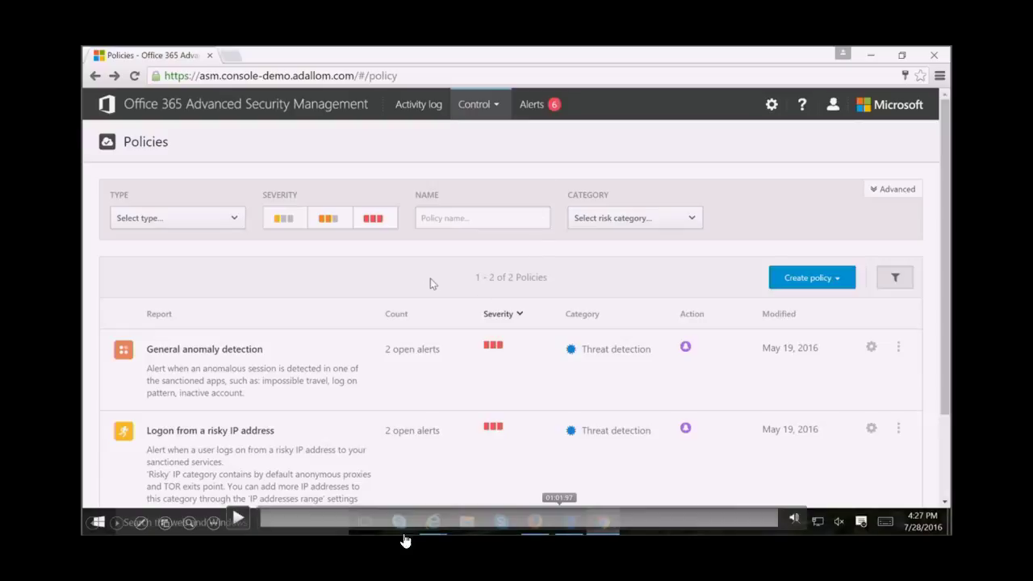
click(237, 517)
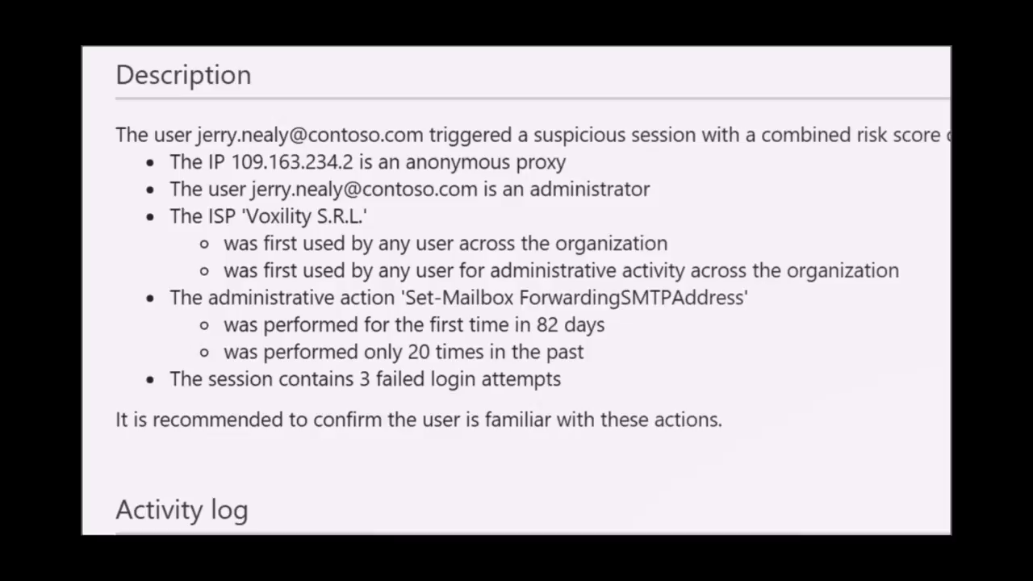
Examine the Exchange Online anomaly alert's activity log and expand a Set-Mailbox command to view its full details.
scroll(171, 436, down, 10)
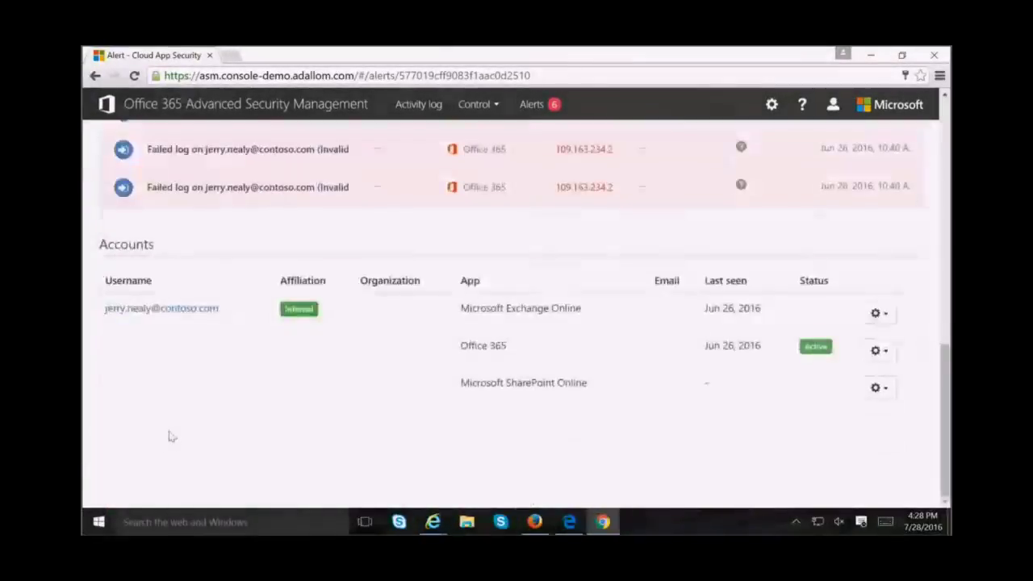
scroll(171, 436, up, 5)
scroll(168, 426, down, 6)
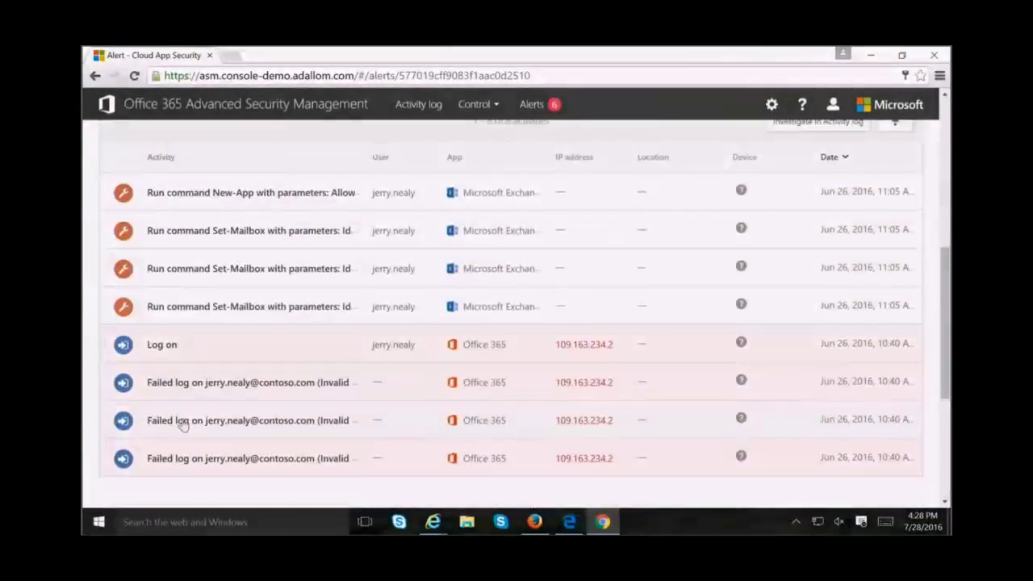
click(300, 237)
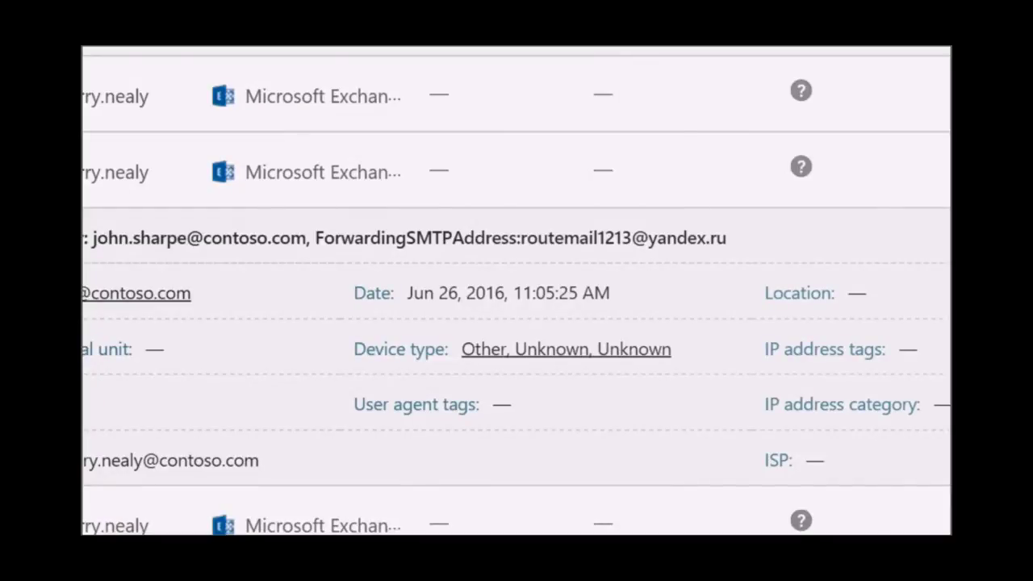
scroll(697, 279, down, 2)
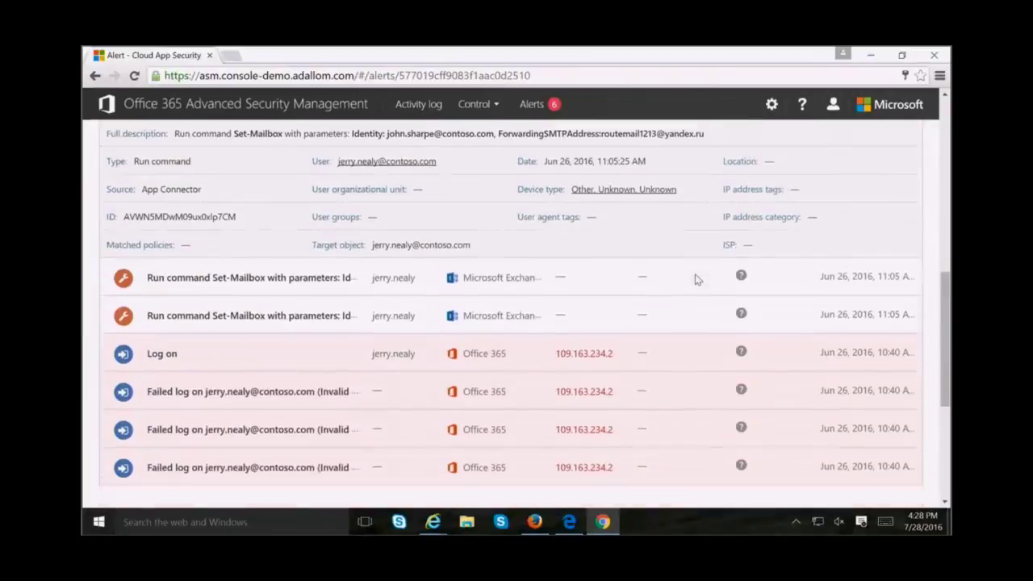
scroll(696, 278, down, 1)
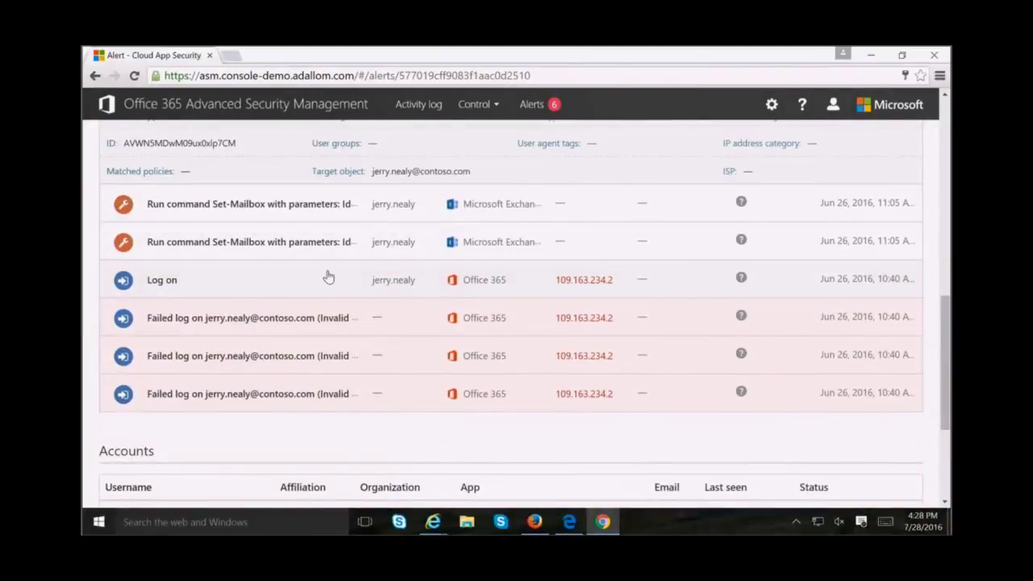
List all activities from IP address 109.163.234.2, and go back through the alert to the Alerts list.
click(583, 283)
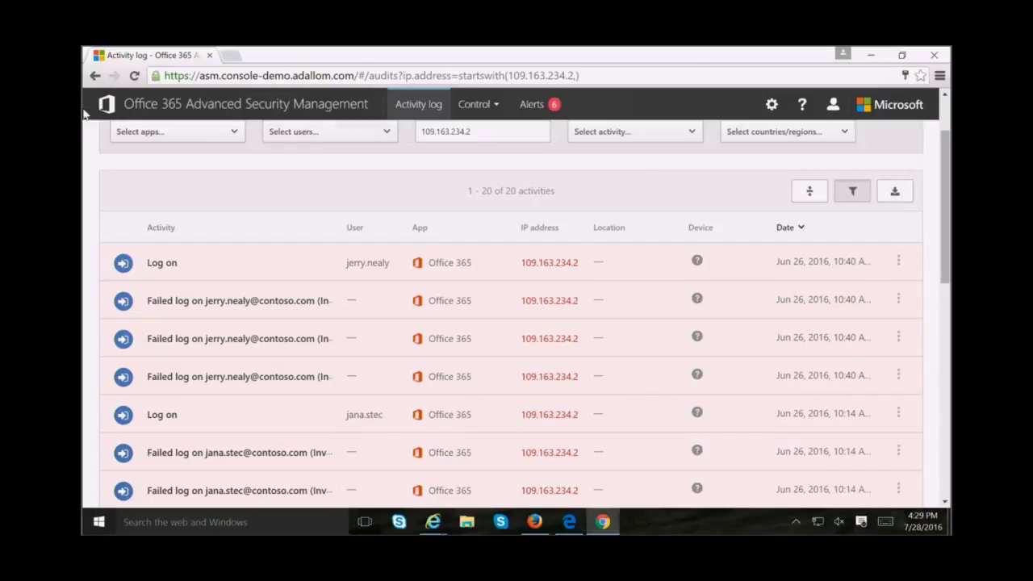
click(94, 77)
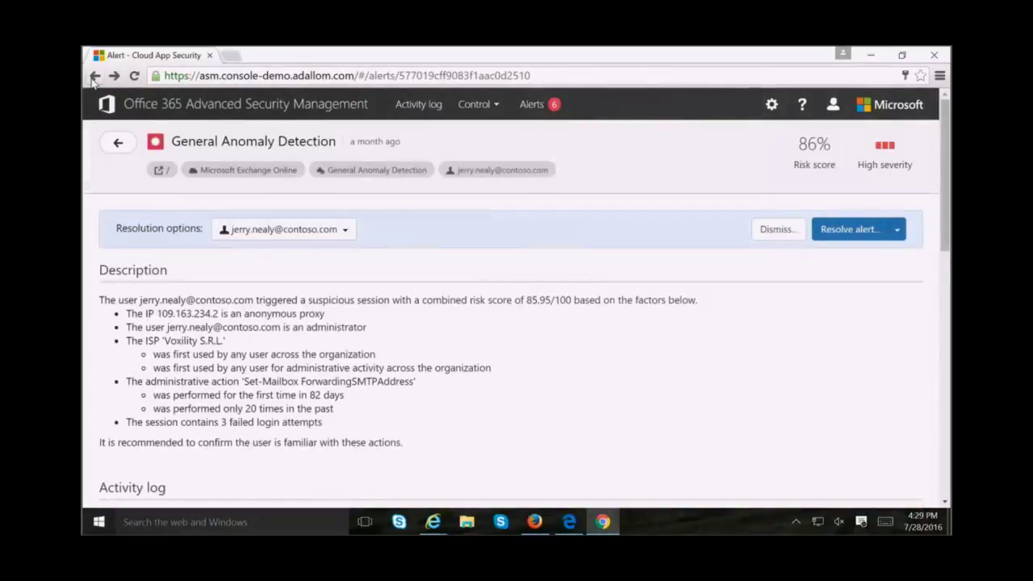
click(117, 142)
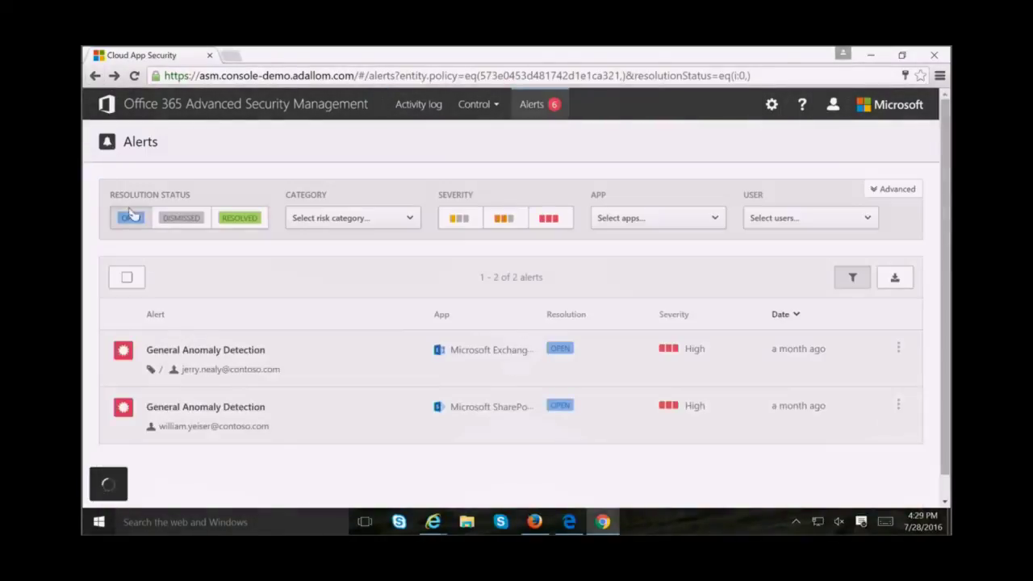
Open the General Anomaly Detection alert for Microsoft SharePoint Online and examine its description and activity log.
click(195, 418)
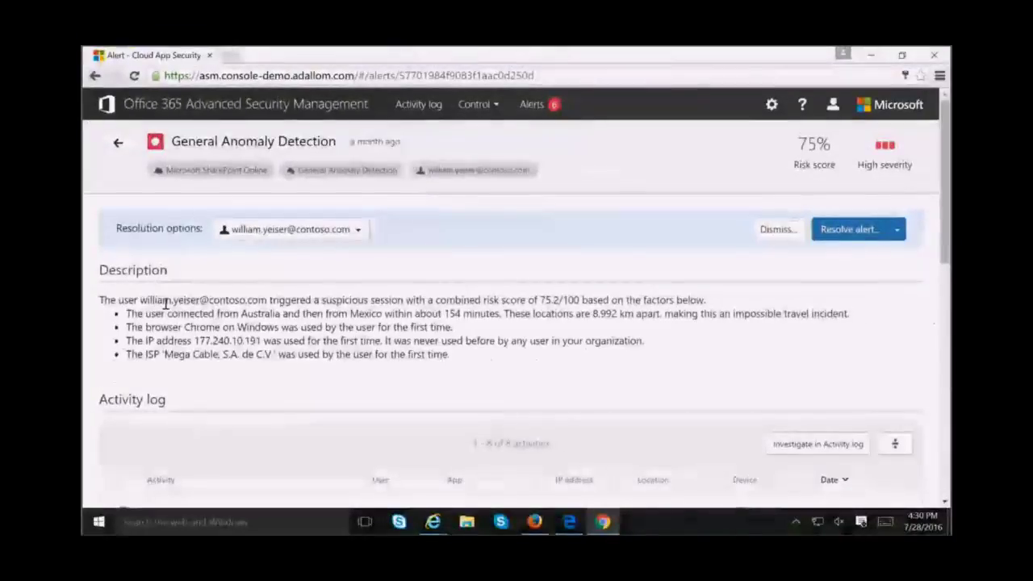
scroll(174, 309, down, 10)
scroll(174, 309, up, 5)
scroll(173, 309, down, 3)
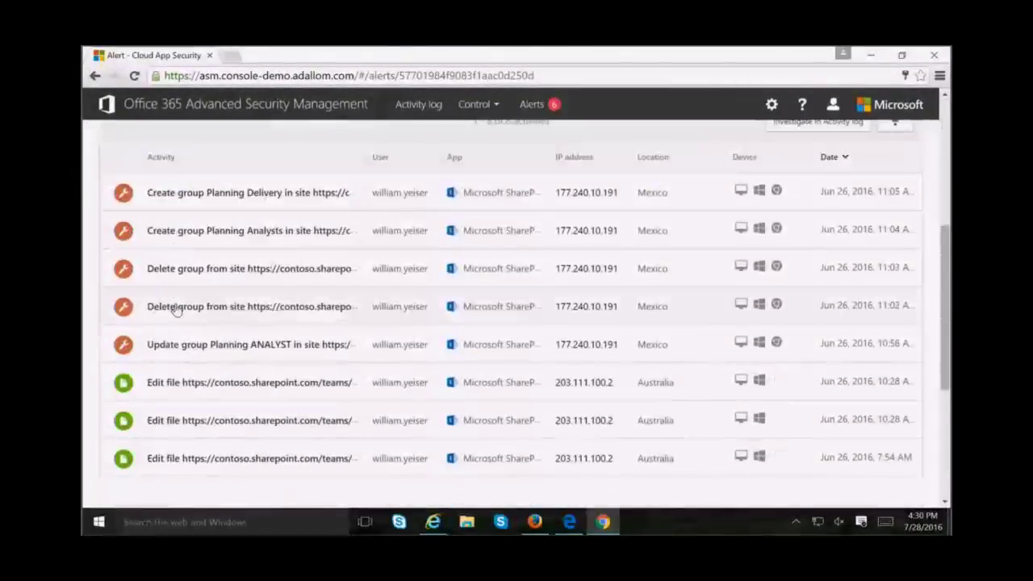